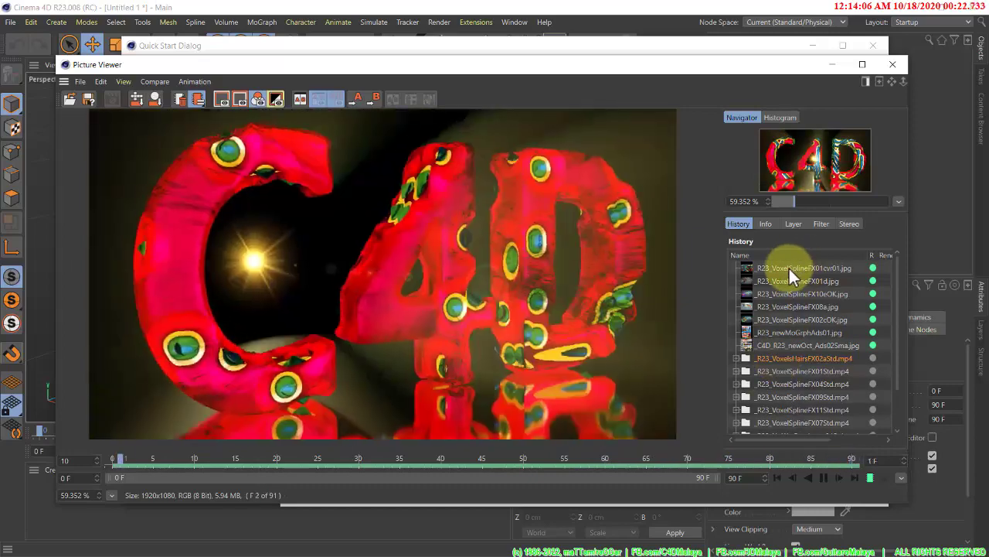
- Review the reference images and play the _R23_VoxelSplineFX01Std.mp4 clip, and clear the viewer and start dialog from the workspace
{"action": "left_click", "coordinate": [790, 268]}
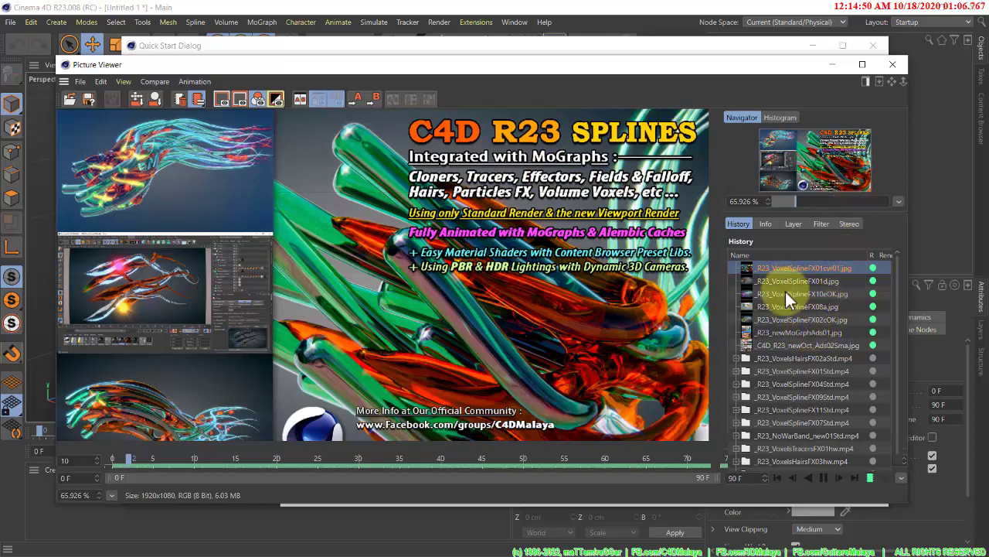
{"action": "left_click", "coordinate": [783, 368]}
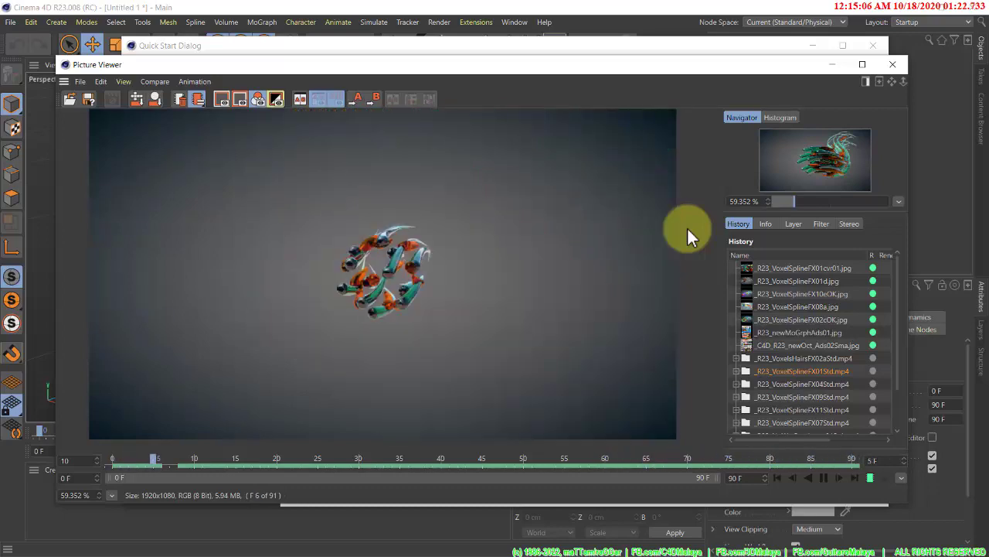
{"action": "left_click", "coordinate": [824, 477]}
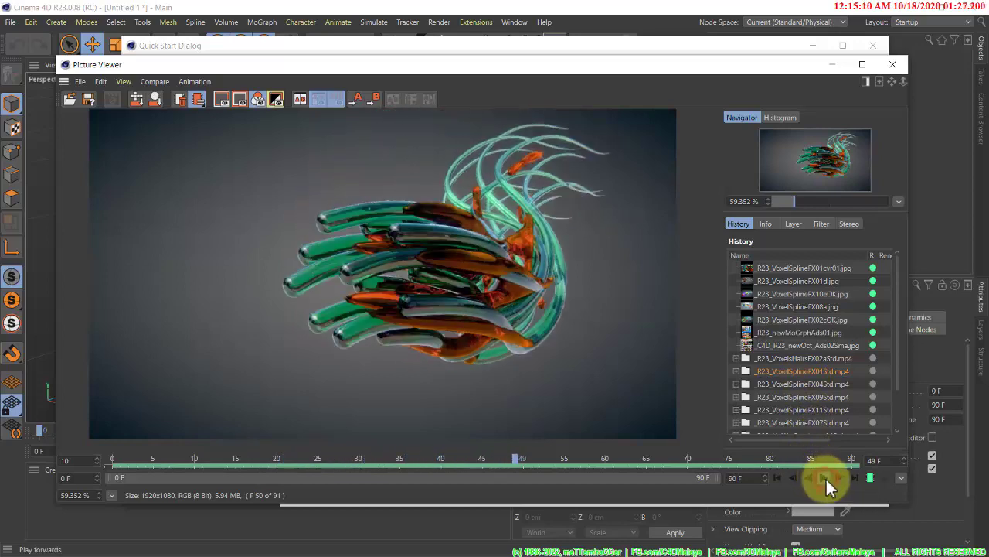
{"action": "left_click", "coordinate": [825, 63]}
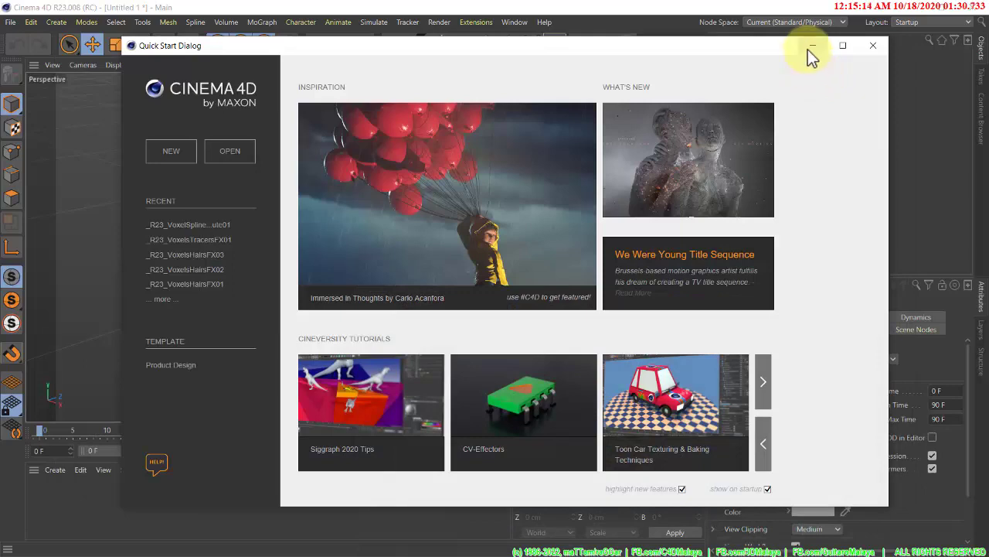
{"action": "left_click", "coordinate": [808, 48]}
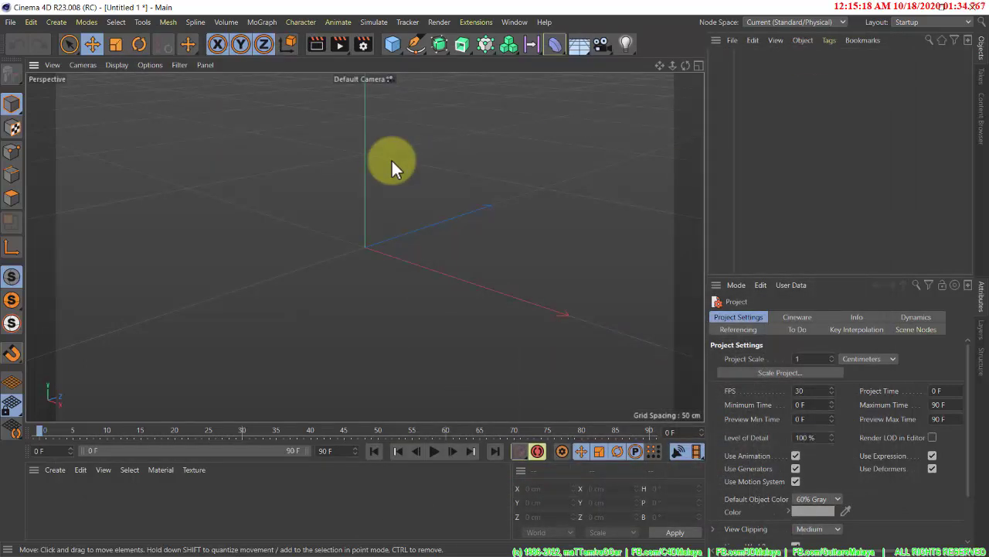
- Add a Platonic primitive to the empty scene
{"action": "left_click_drag", "start_coordinate": [660, 66], "coordinate": [495, 315]}
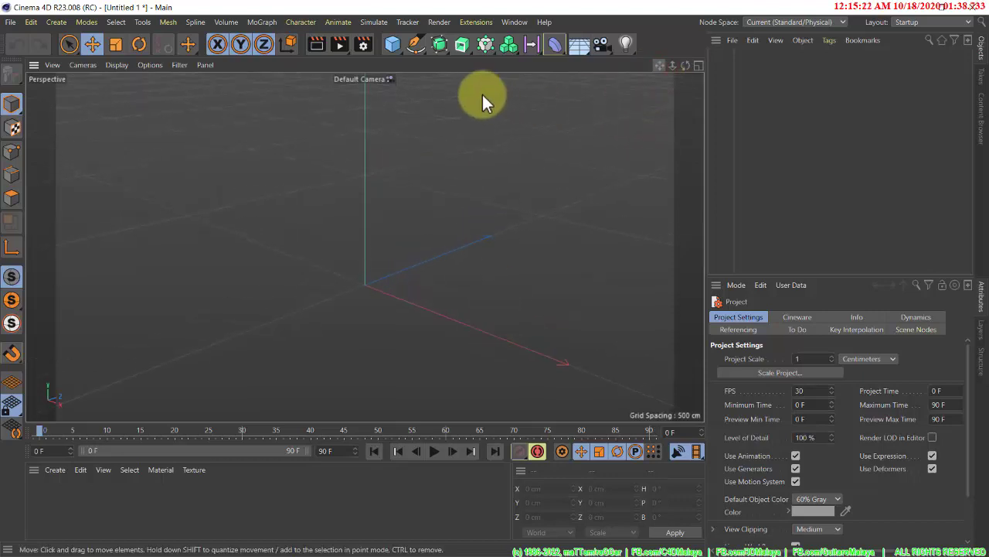
{"action": "left_click", "coordinate": [392, 48]}
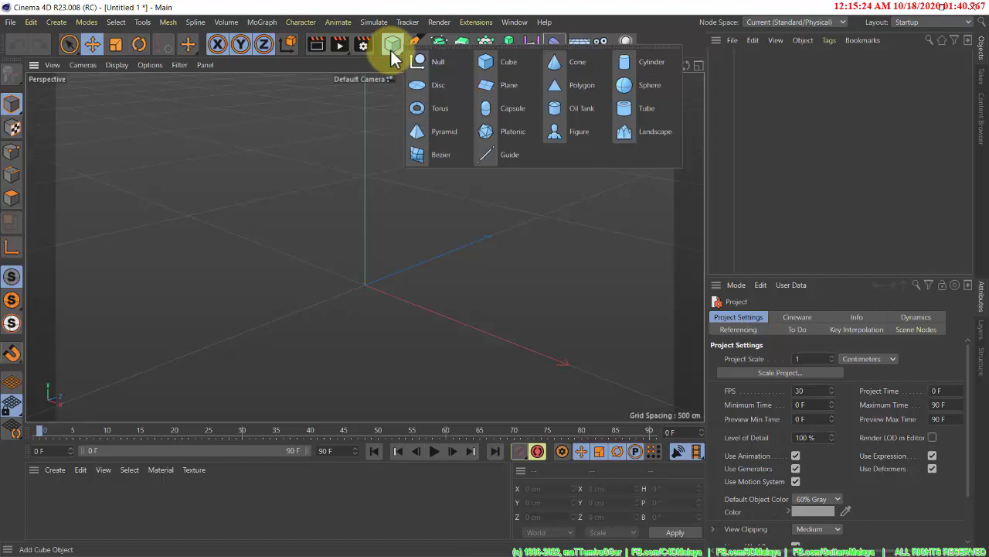
{"action": "left_click", "coordinate": [506, 134]}
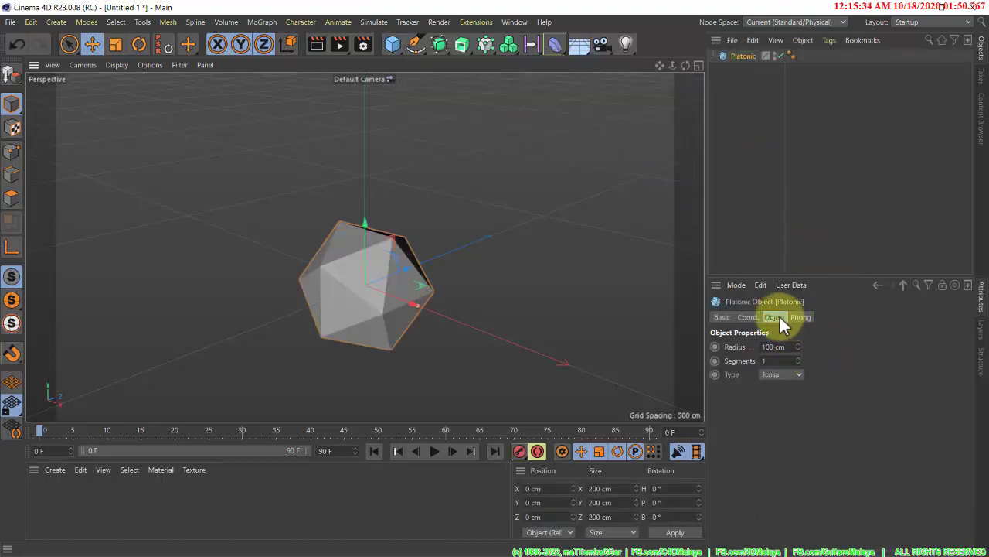
- Try the Bucky and Dodeca types on the Platonic object and return it to Icosa
{"action": "left_click", "coordinate": [796, 374]}
{"action": "left_click", "coordinate": [792, 457]}
{"action": "left_click", "coordinate": [788, 374]}
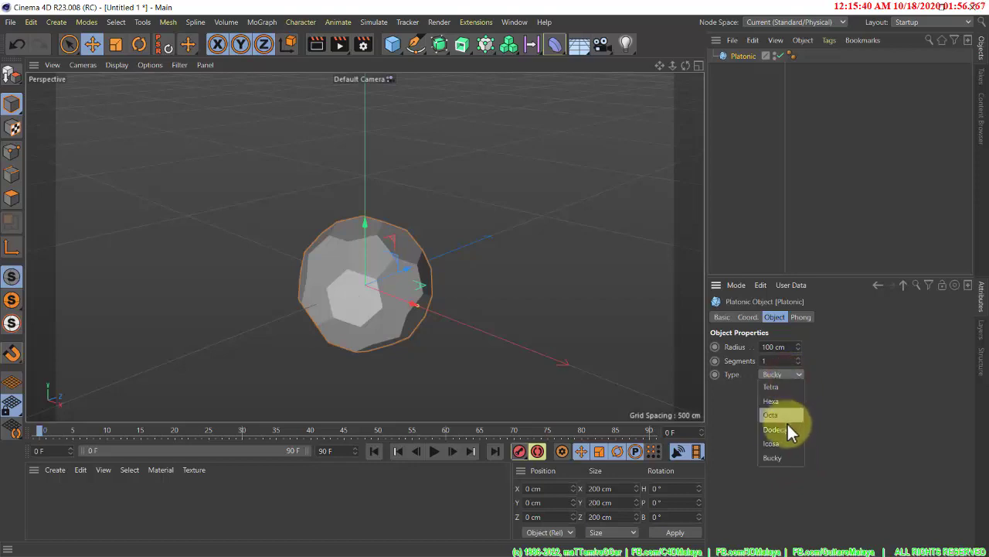
{"action": "left_click", "coordinate": [786, 438]}
{"action": "left_click", "coordinate": [781, 377]}
{"action": "left_click", "coordinate": [783, 427]}
{"action": "left_click", "coordinate": [783, 373]}
{"action": "left_click", "coordinate": [791, 442]}
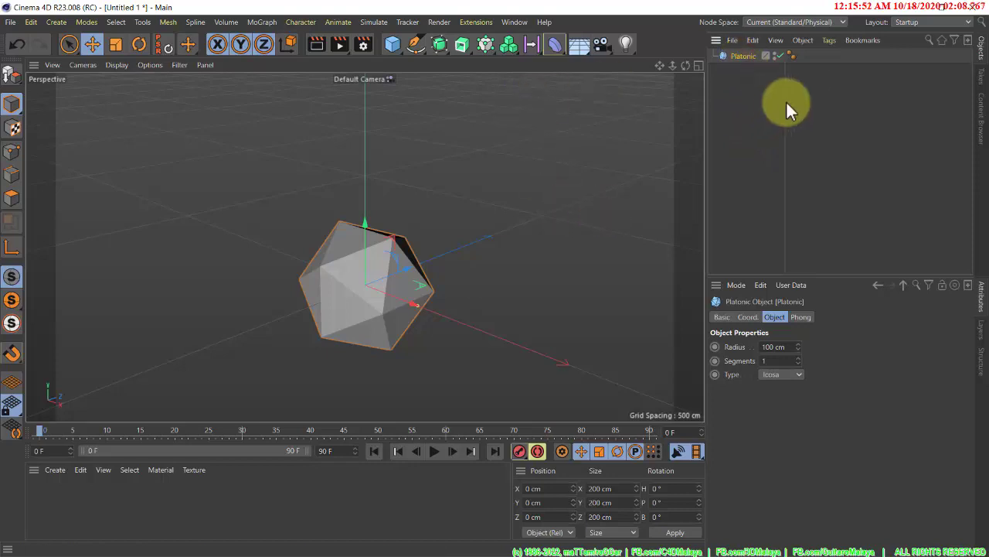
- Add a Vibrate animation tag to the Platonic object
{"action": "right_click", "coordinate": [743, 56]}
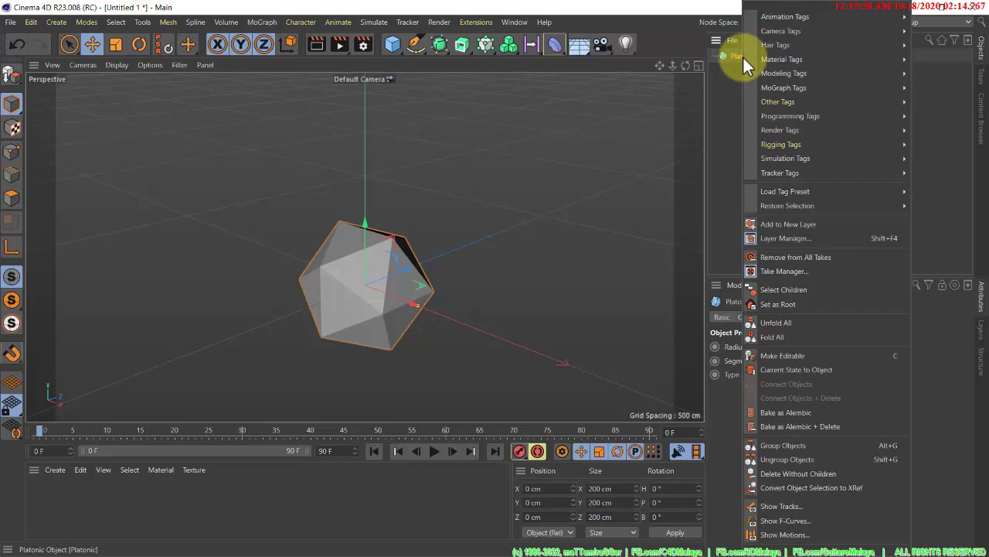
{"action": "mouse_move", "coordinate": [781, 18]}
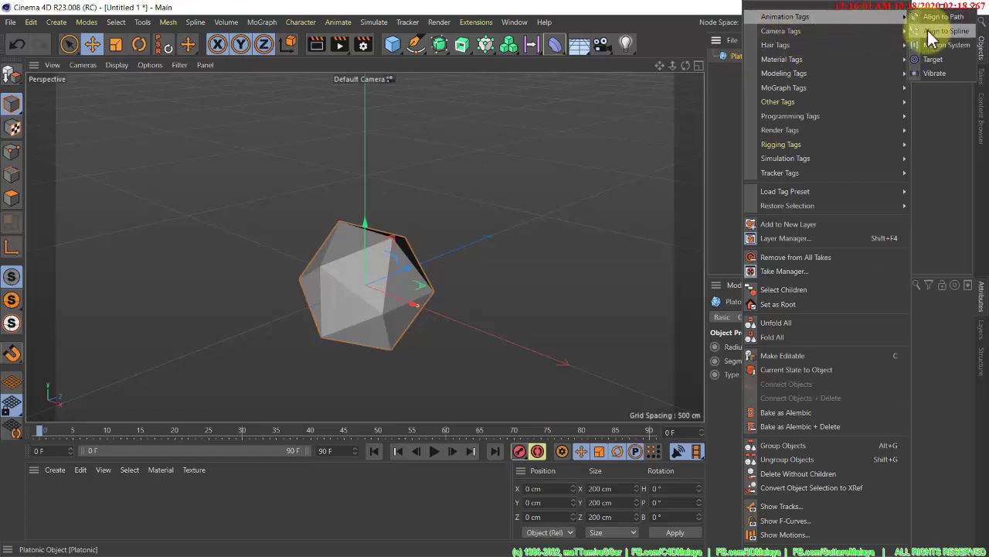
{"action": "left_click", "coordinate": [935, 73]}
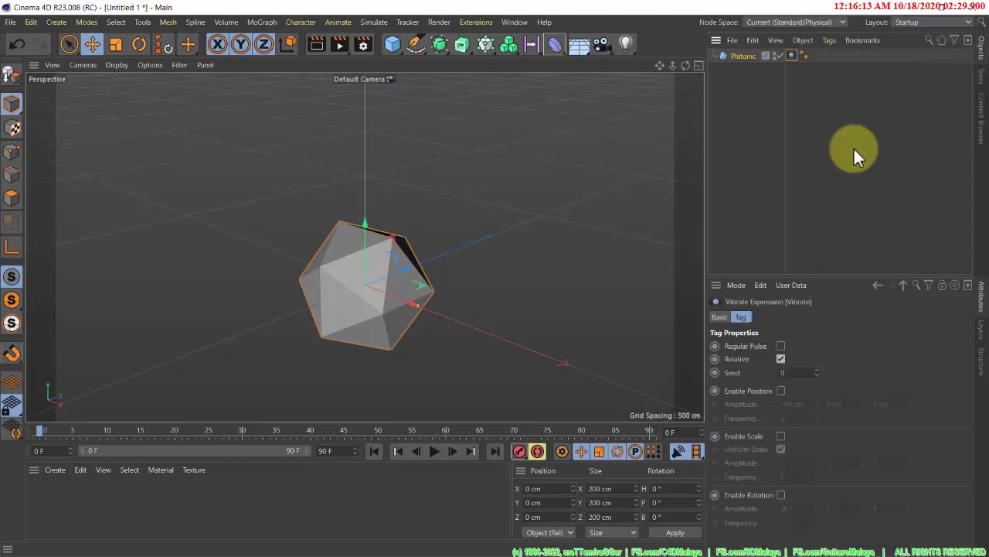
- Play the animation and enable position vibration with an amplitude of 100 cm on all three axes
{"action": "left_click", "coordinate": [434, 451]}
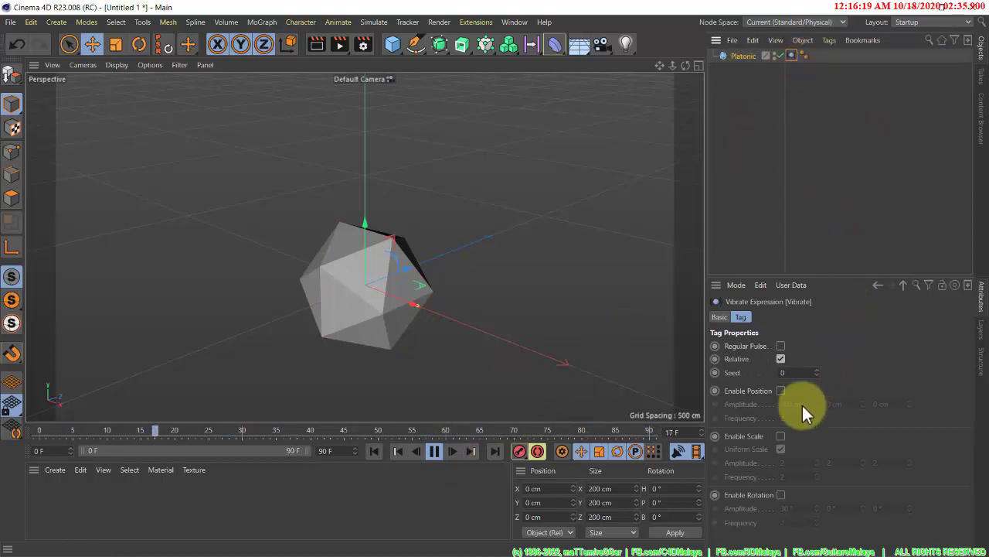
{"action": "left_click", "coordinate": [781, 390]}
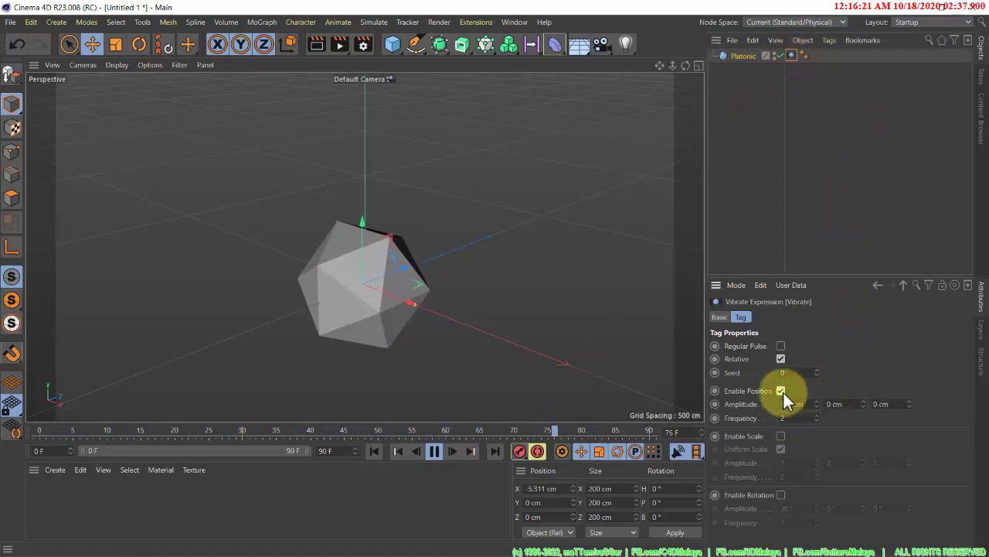
{"action": "left_click", "coordinate": [830, 404]}
{"action": "type", "text": "100"}
{"action": "key", "text": "Return"}
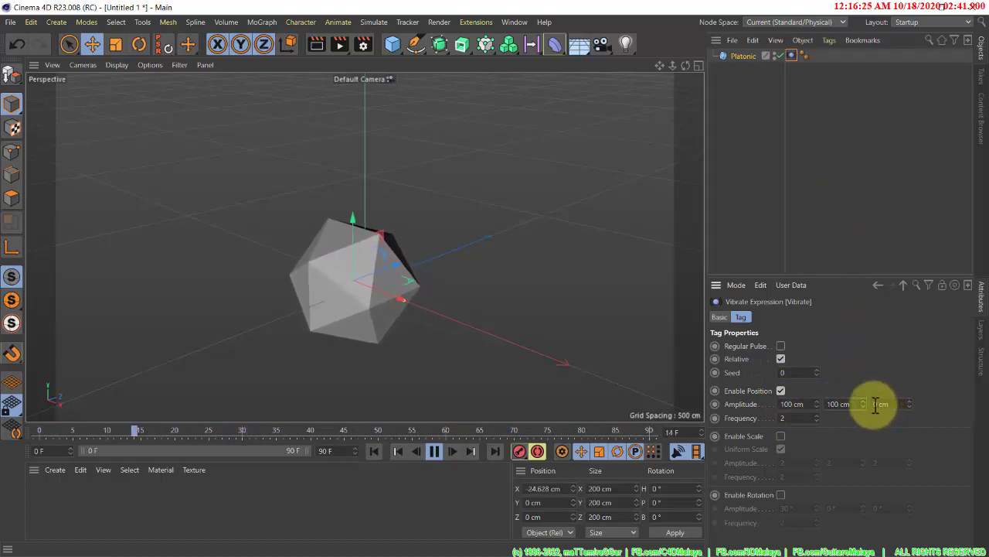
{"action": "left_click", "coordinate": [876, 403]}
{"action": "type", "text": "100"}
{"action": "key", "text": "Return"}
- Enable rotation vibration on the Vibrate tag with amplitudes of 30°, 30° and 3°
{"action": "left_click", "coordinate": [781, 494]}
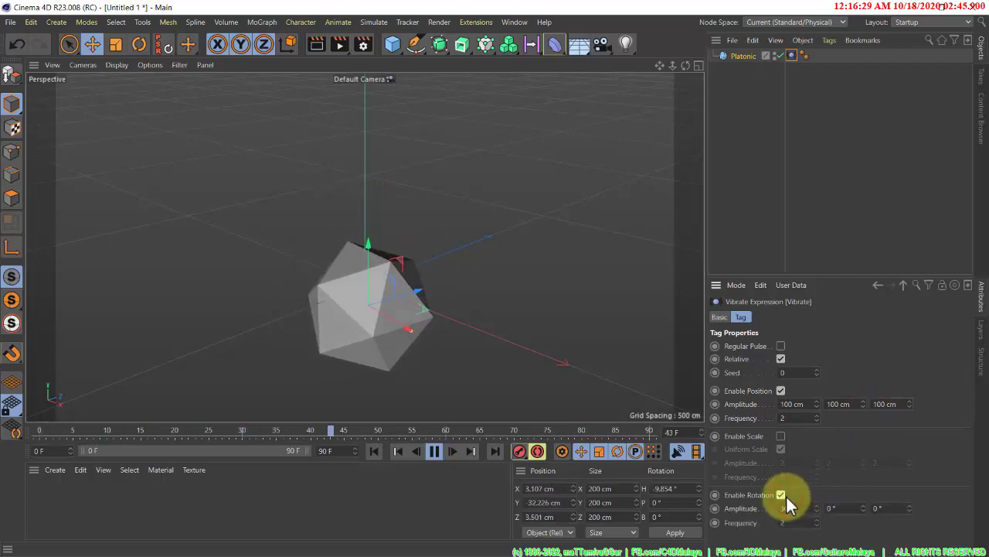
{"action": "left_click_drag", "start_coordinate": [816, 508], "coordinate": [828, 508]}
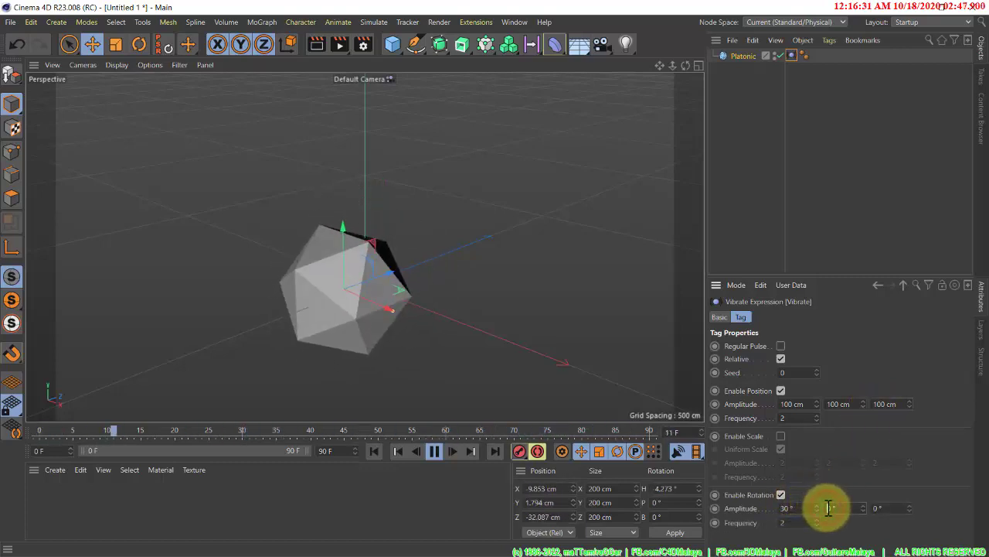
{"action": "type", "text": "30"}
{"action": "double_click", "coordinate": [877, 509]}
{"action": "type", "text": "3"}
{"action": "key", "text": "Return"}
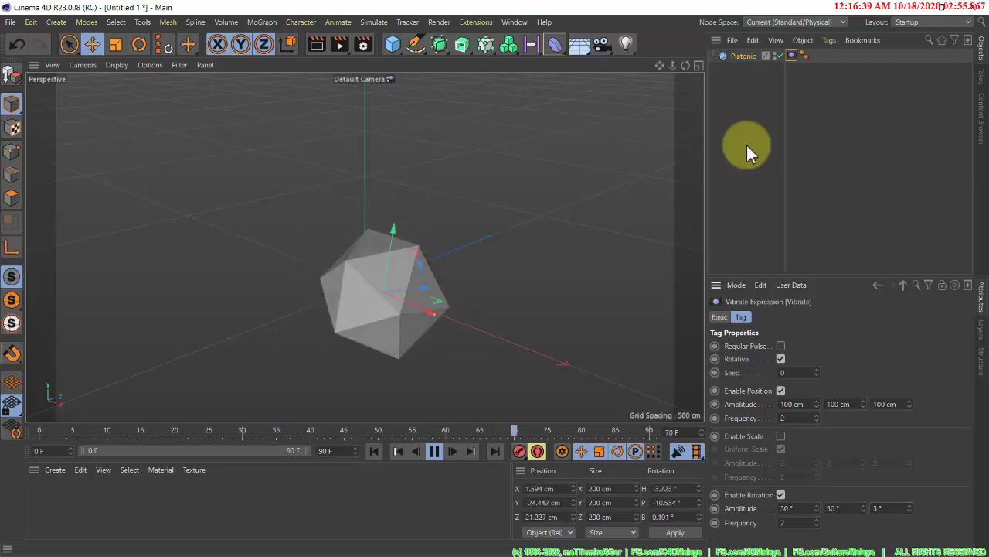
- Add a MoGraph Tracer that traces the vibrating Platonic object
{"action": "left_click_drag", "start_coordinate": [670, 65], "coordinate": [479, 320]}
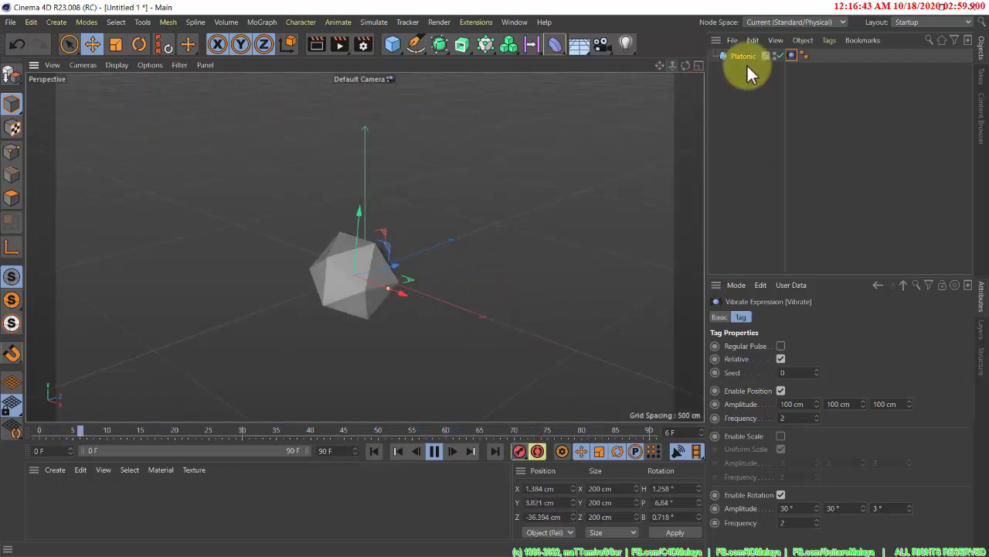
{"action": "left_click", "coordinate": [744, 55]}
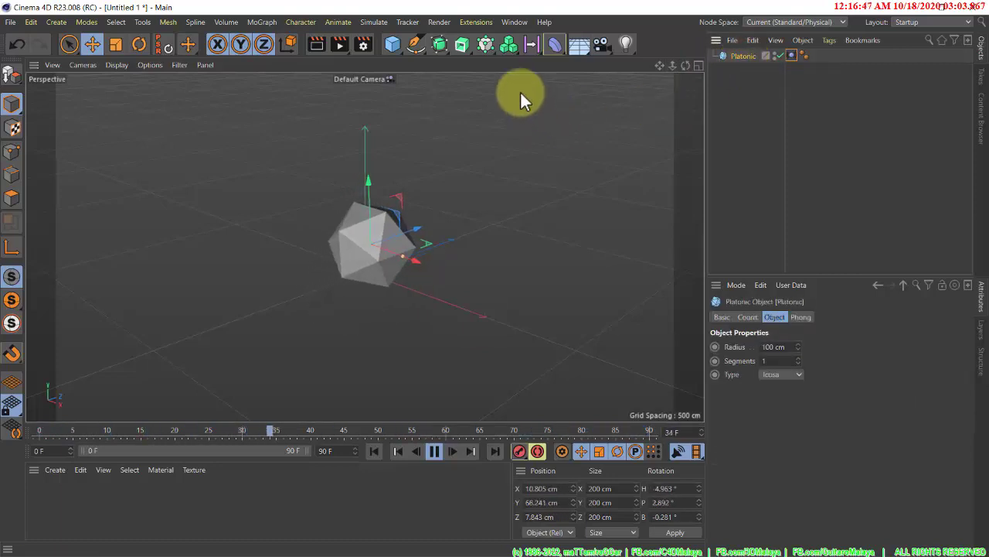
{"action": "left_click", "coordinate": [485, 51]}
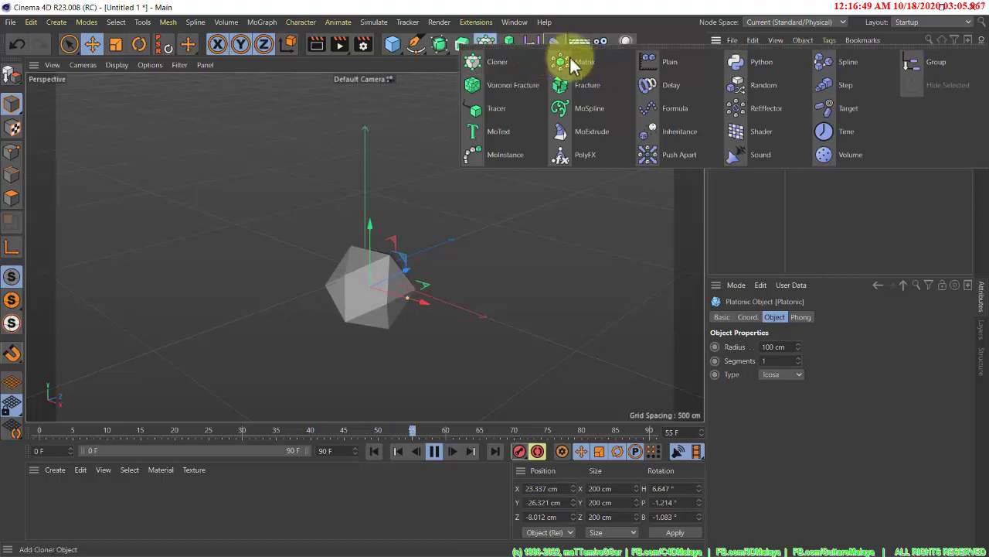
{"action": "left_click", "coordinate": [514, 109]}
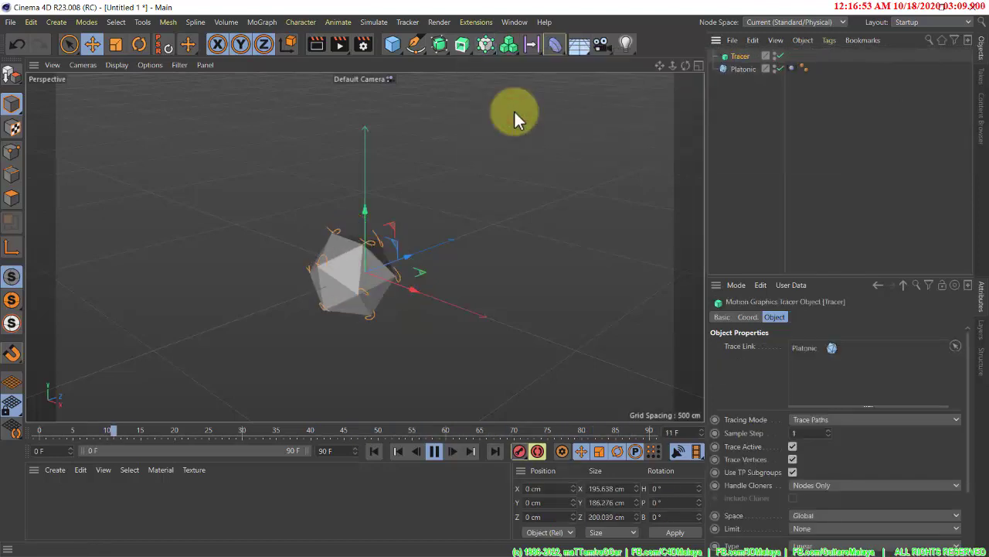
- Raise the Vibrate tag's position amplitude to 300 cm on all three axes and stop the playback
{"action": "left_click_drag", "start_coordinate": [672, 63], "coordinate": [453, 329]}
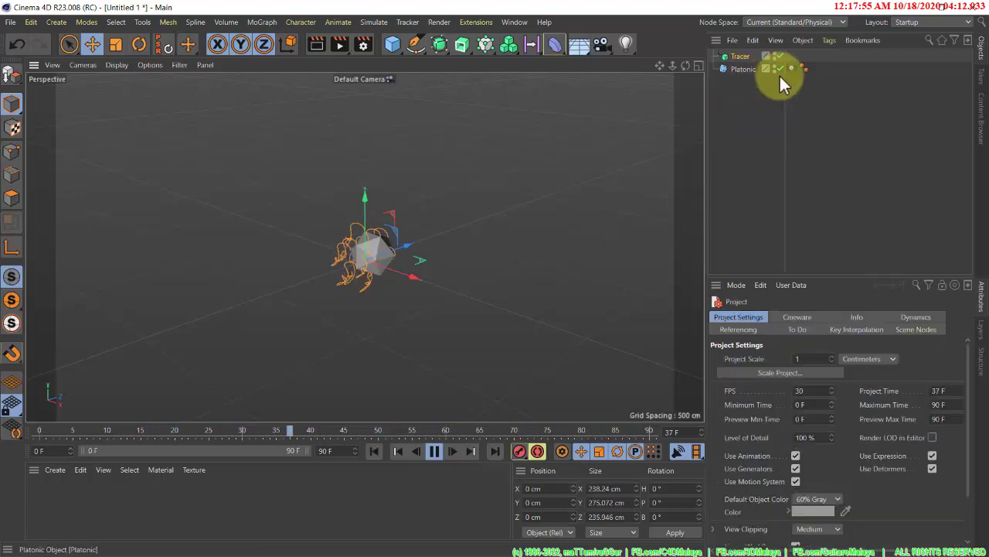
{"action": "left_click", "coordinate": [792, 69]}
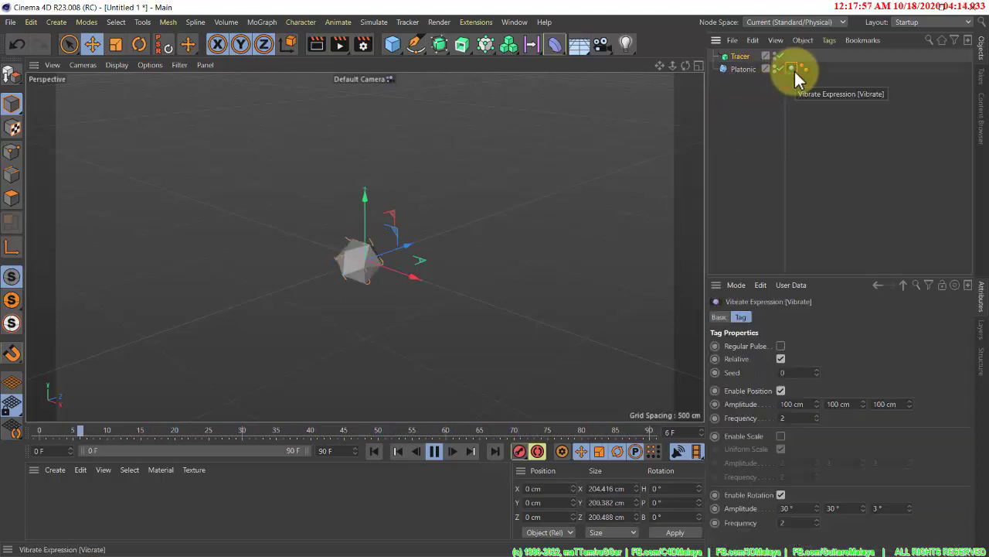
{"action": "left_click", "coordinate": [787, 404]}
{"action": "type", "text": "300"}
{"action": "key", "text": "Tab"}
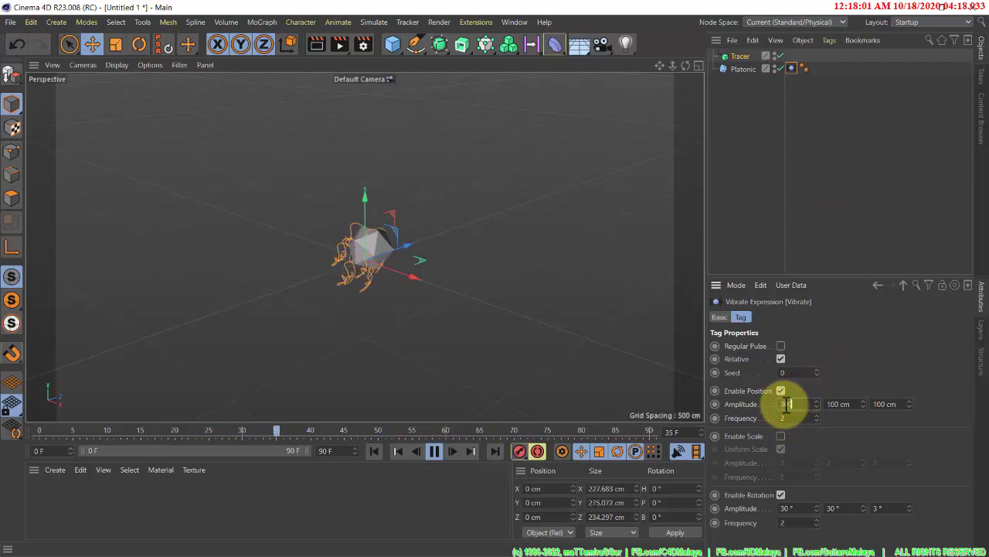
{"action": "type", "text": "300"}
{"action": "key", "text": "Tab"}
{"action": "type", "text": "300"}
{"action": "key", "text": "Return"}
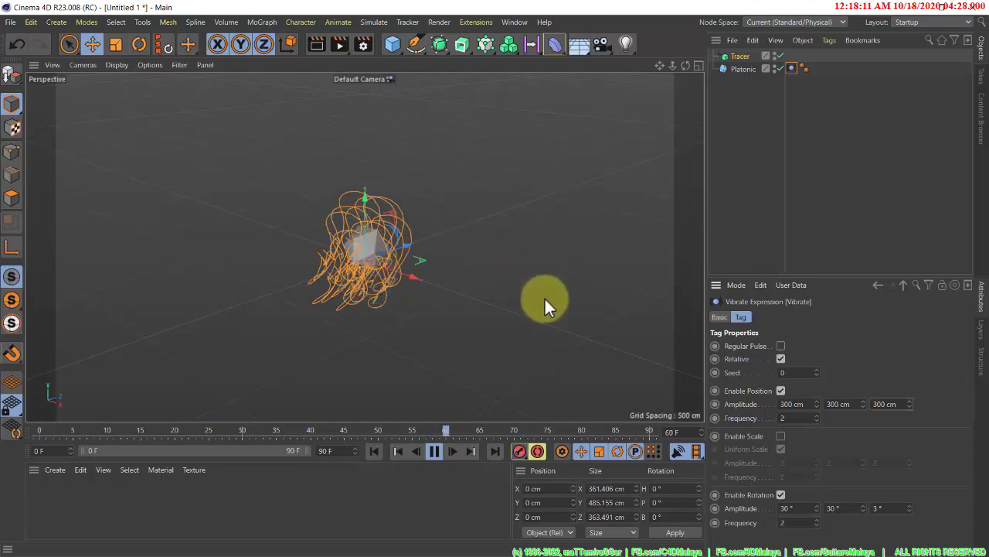
{"action": "left_click", "coordinate": [436, 450]}
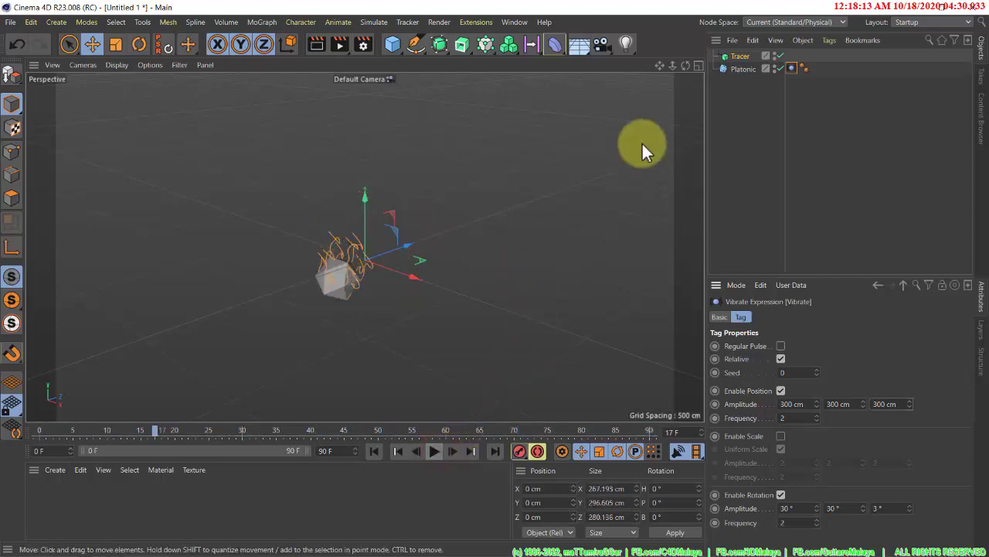
- Add a Helix spline to the scene
{"action": "left_click_drag", "start_coordinate": [673, 66], "coordinate": [591, 118]}
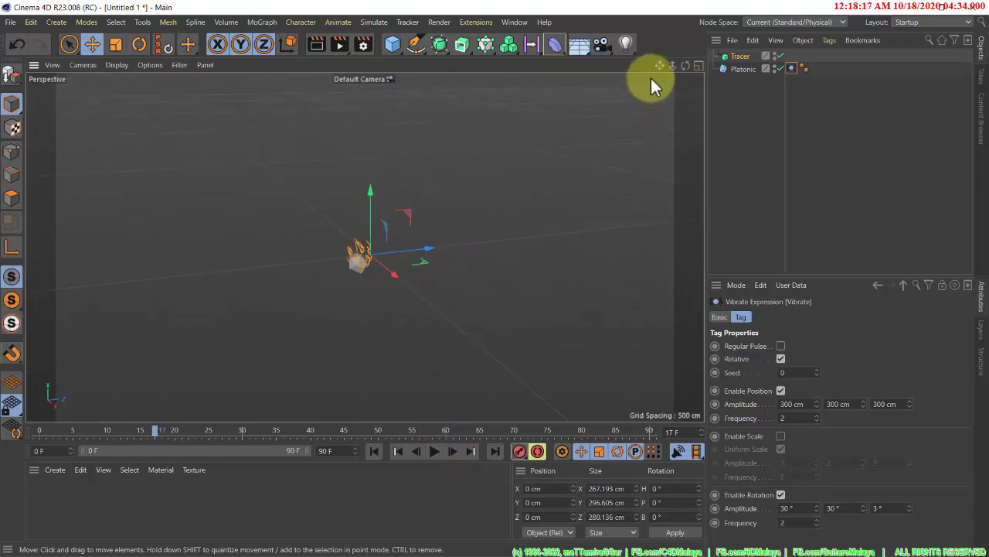
{"action": "left_click_drag", "start_coordinate": [659, 66], "coordinate": [600, 215]}
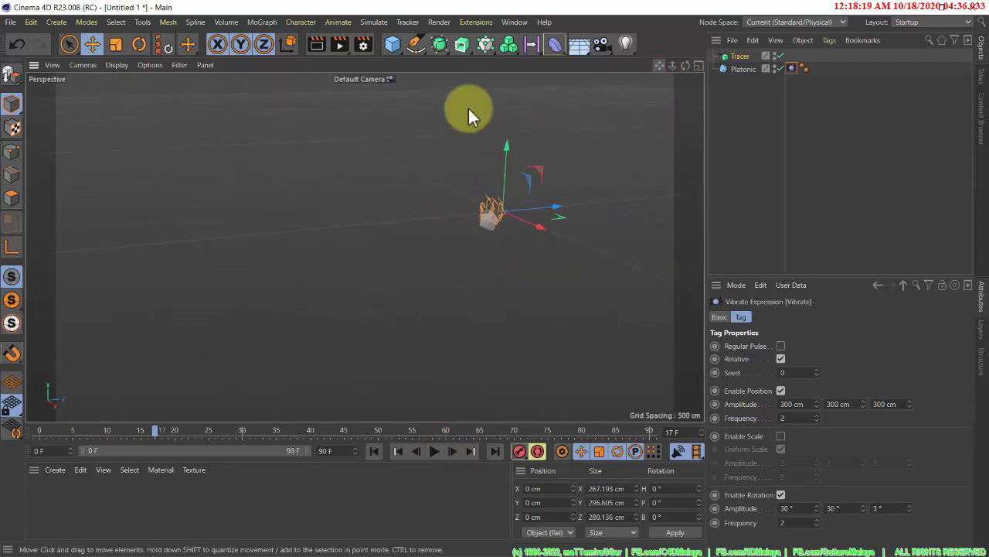
{"action": "left_click", "coordinate": [415, 44]}
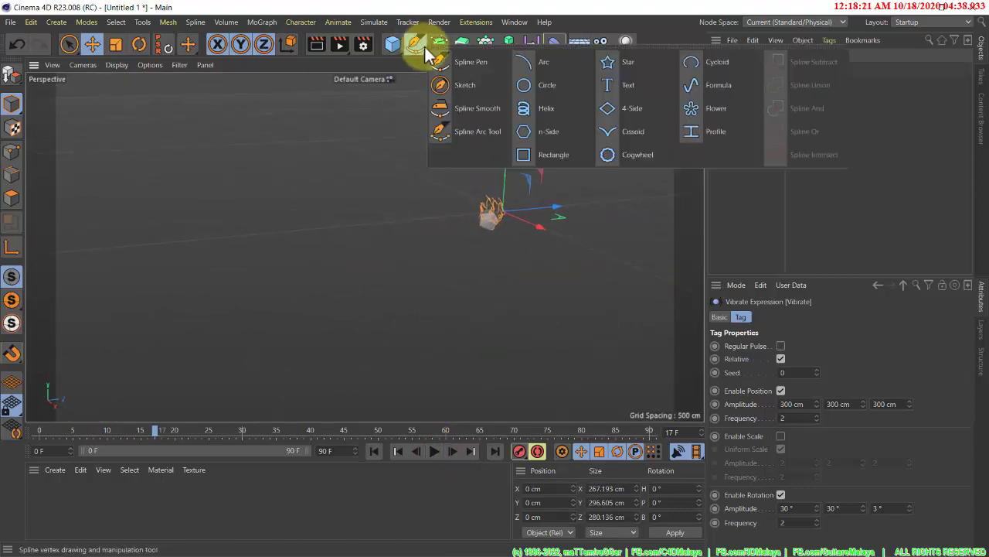
{"action": "left_click", "coordinate": [551, 116]}
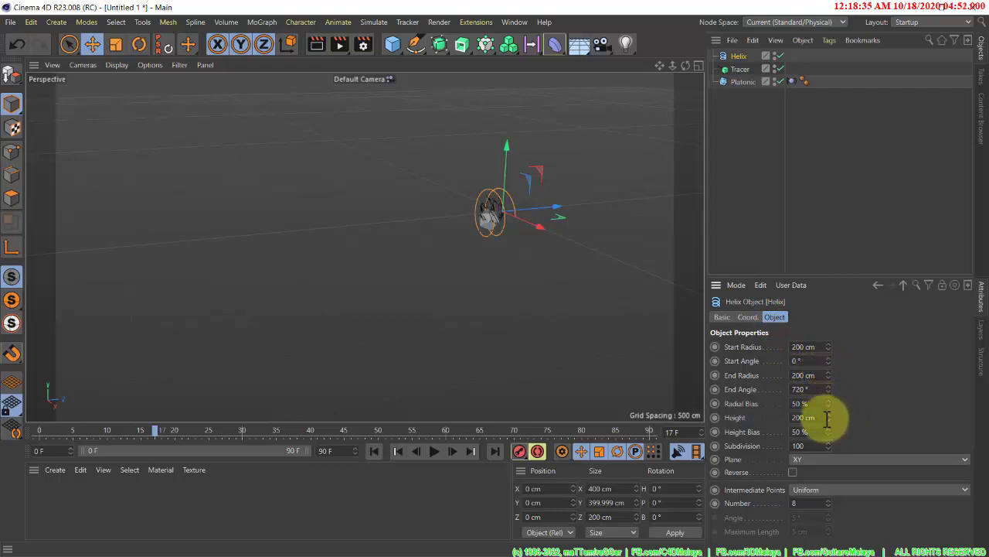
- Shape the helix with a height of 2484 cm, a start radius of 54 cm and an end angle of 810°
{"action": "mouse_move", "coordinate": [828, 415]}
{"action": "left_mouse_down"}
{"action": "mouse_move", "coordinate": [796, 325]}
{"action": "mouse_move", "coordinate": [830, 410]}
{"action": "mouse_move", "coordinate": [806, 376]}
{"action": "mouse_move", "coordinate": [831, 416]}
{"action": "left_mouse_up"}
{"action": "left_click_drag", "start_coordinate": [476, 344], "coordinate": [454, 333], "text": "alt"}
{"action": "left_click", "coordinate": [828, 348]}
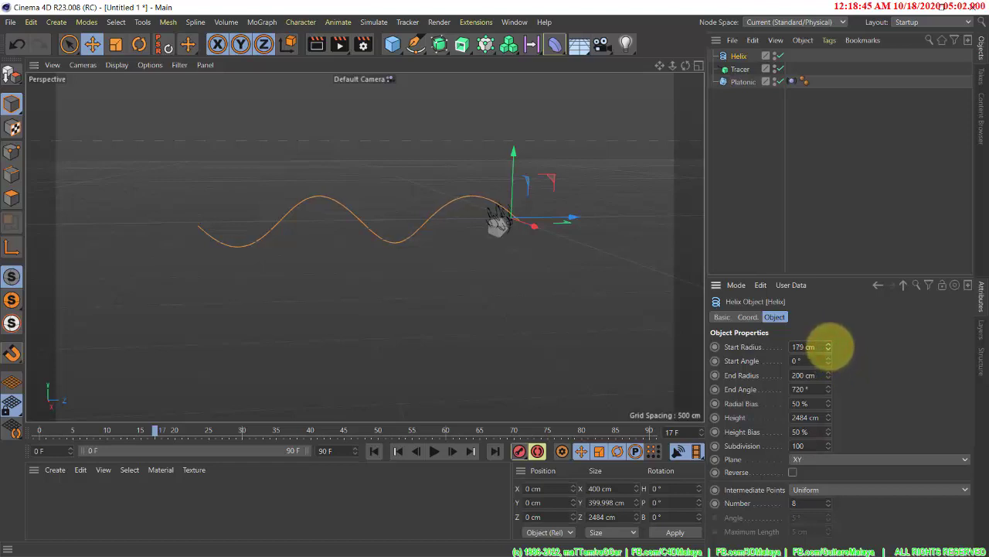
{"action": "left_click_drag", "start_coordinate": [829, 348], "coordinate": [833, 389]}
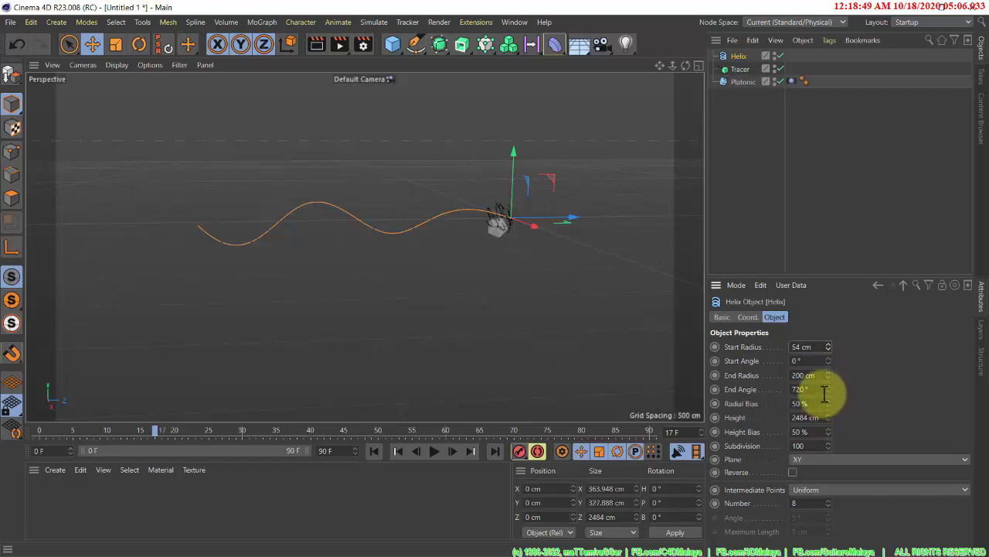
{"action": "left_click_drag", "start_coordinate": [829, 389], "coordinate": [829, 389]}
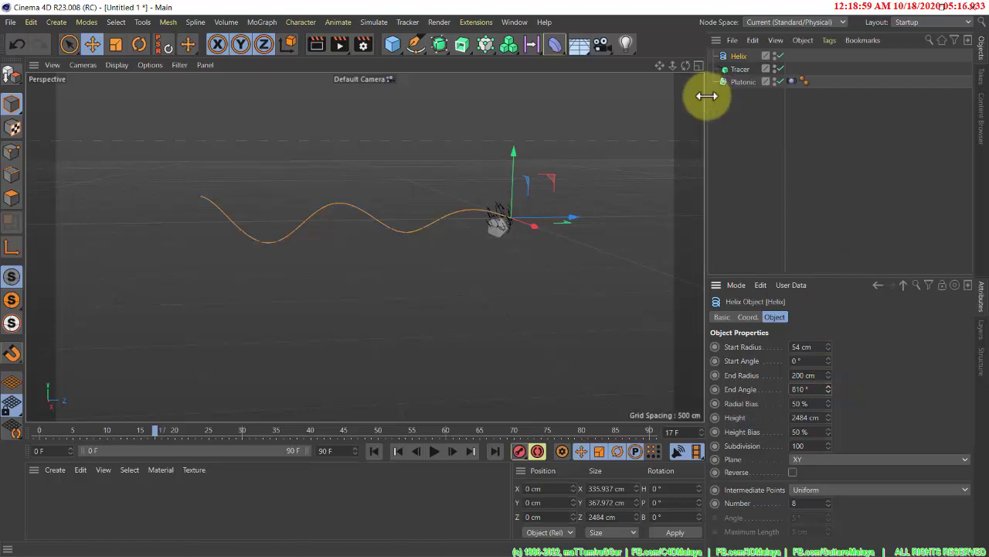
- Move the Tracer to the top of the object hierarchy and add an Align to Spline tag to the Platonic object
{"action": "left_click", "coordinate": [743, 81]}
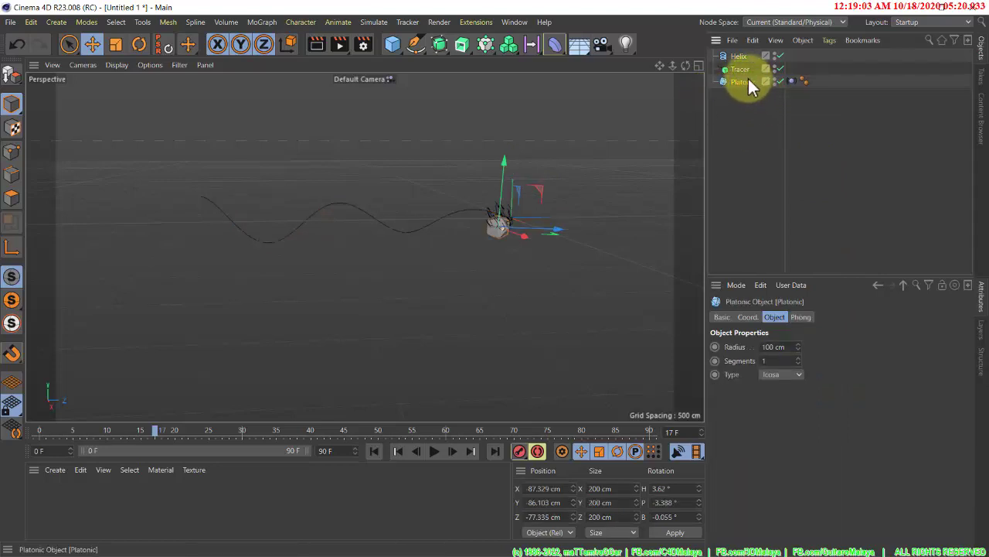
{"action": "left_click_drag", "start_coordinate": [744, 68], "coordinate": [740, 52]}
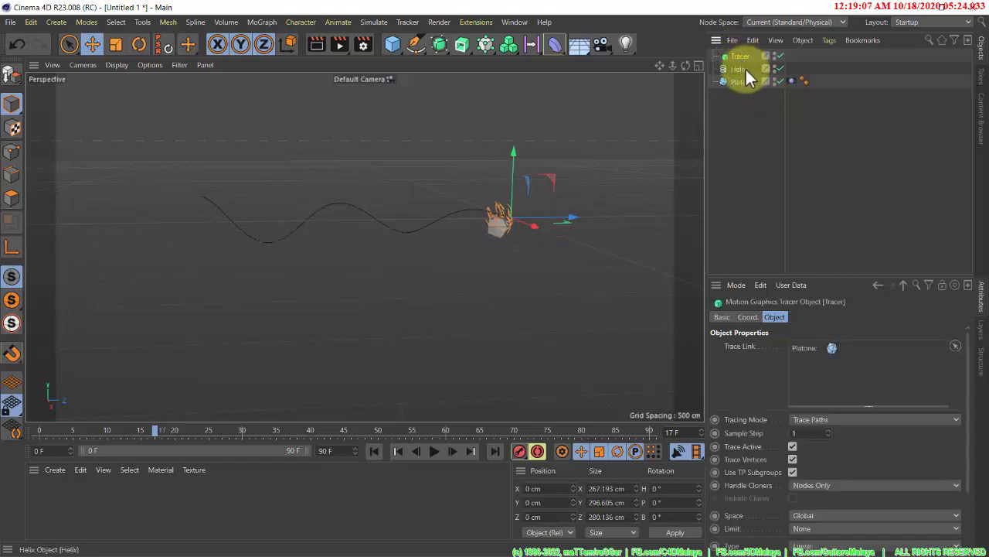
{"action": "left_click", "coordinate": [750, 81]}
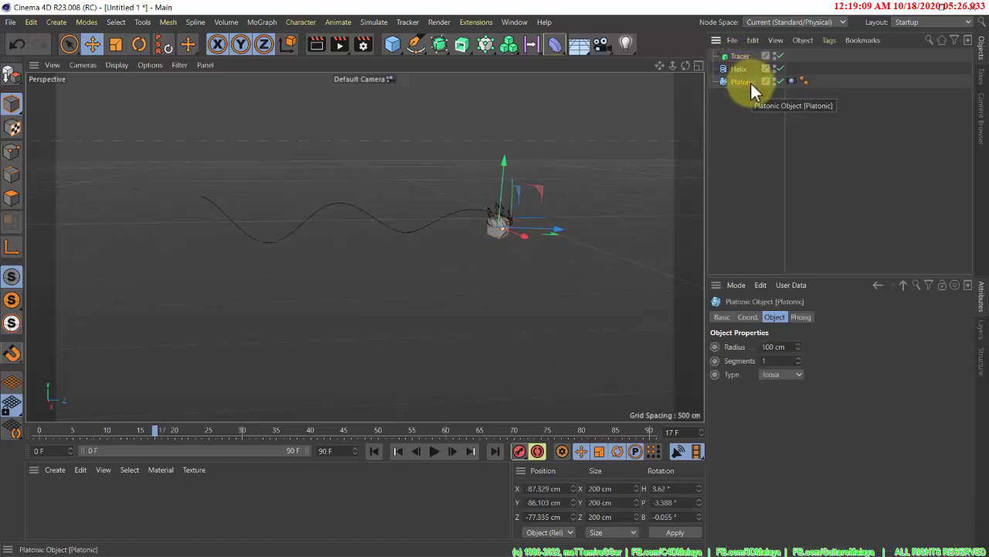
{"action": "right_click", "coordinate": [750, 82]}
{"action": "mouse_move", "coordinate": [863, 20]}
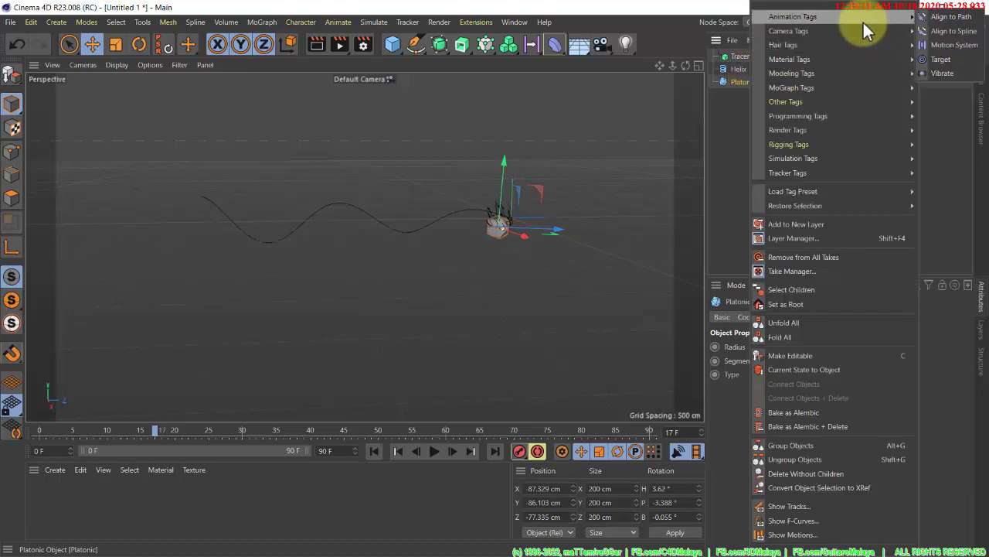
{"action": "left_click", "coordinate": [944, 30]}
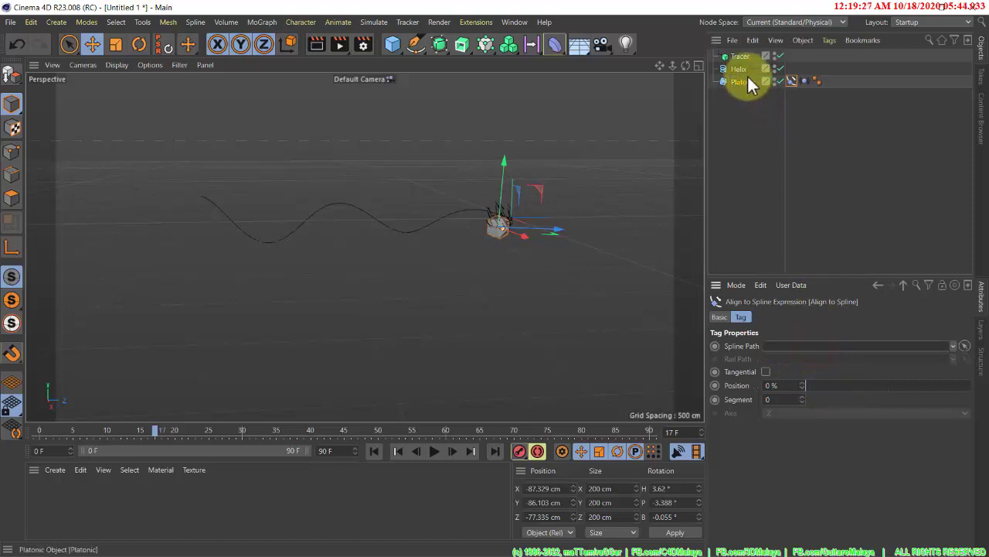
- Assign the Helix as the Align to Spline tag's spline path and play the animation from the start to check it
{"action": "left_click_drag", "start_coordinate": [742, 70], "coordinate": [794, 356]}
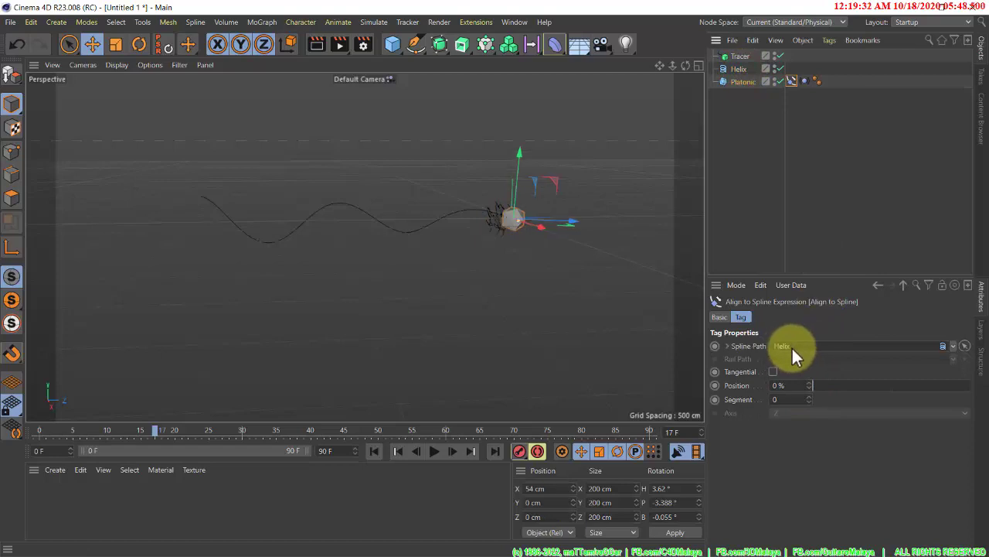
{"action": "left_click", "coordinate": [375, 452]}
{"action": "left_click", "coordinate": [433, 451]}
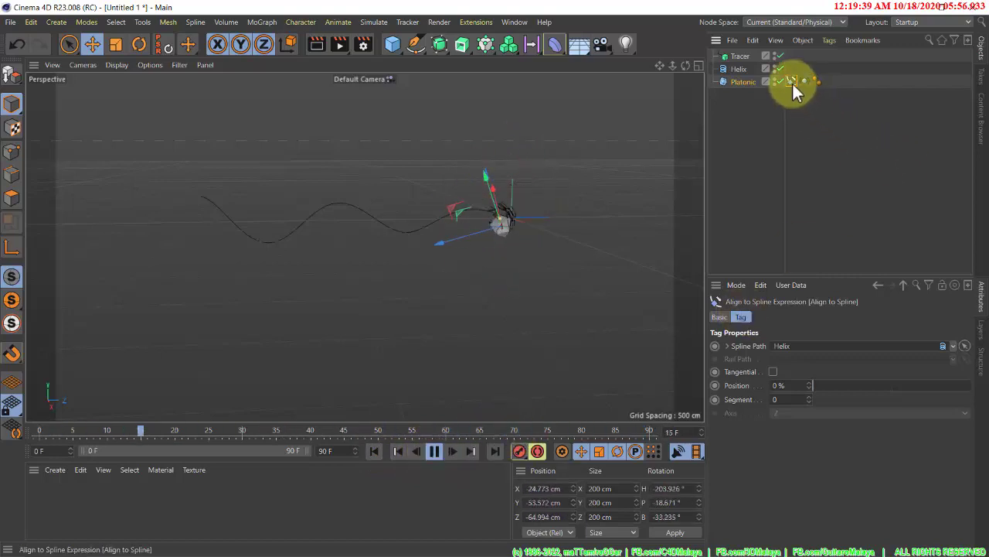
{"action": "left_click", "coordinate": [435, 451]}
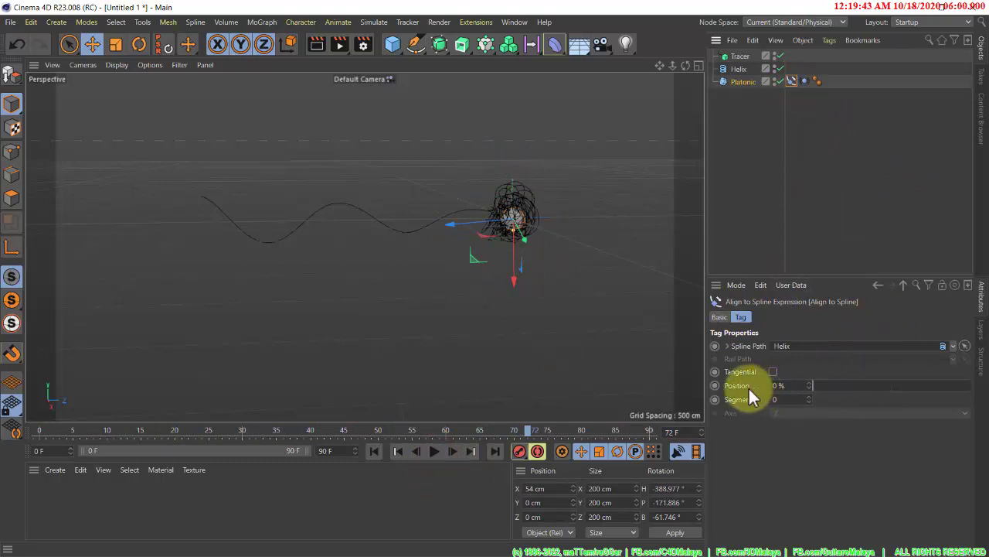
- Keyframe the Align to Spline position at 0% on frame 0 with linear interpolation
{"action": "left_click_drag", "start_coordinate": [818, 387], "coordinate": [796, 386]}
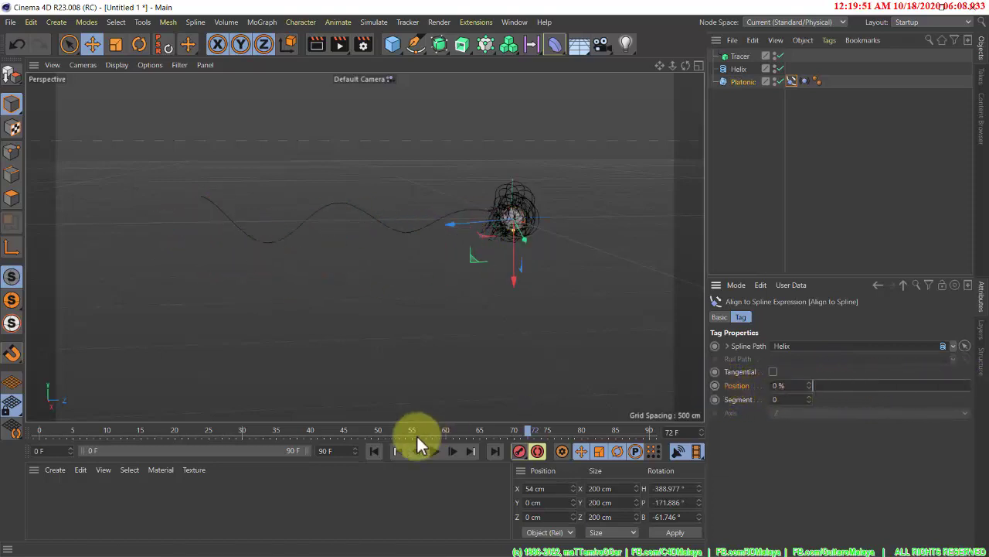
{"action": "left_click", "coordinate": [373, 451]}
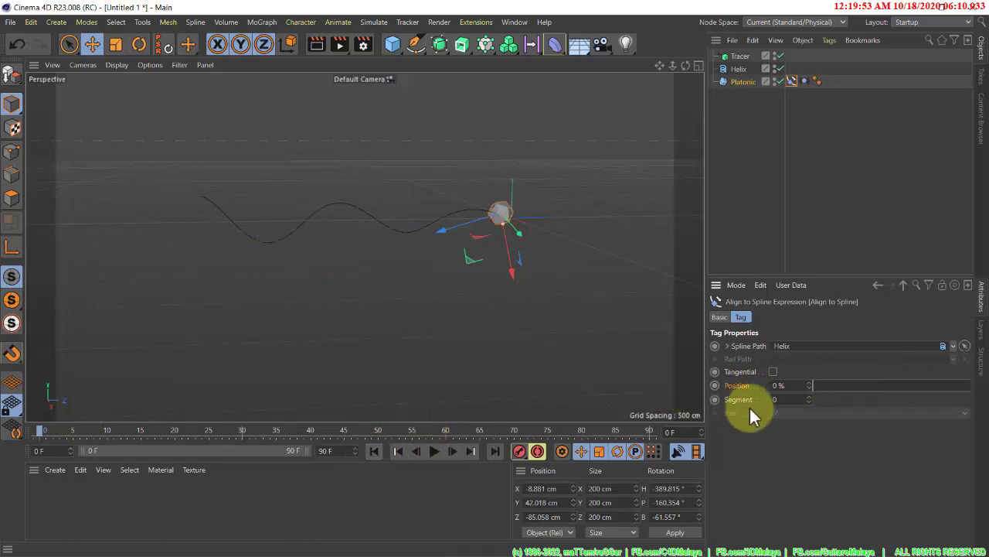
{"action": "left_click", "coordinate": [715, 386]}
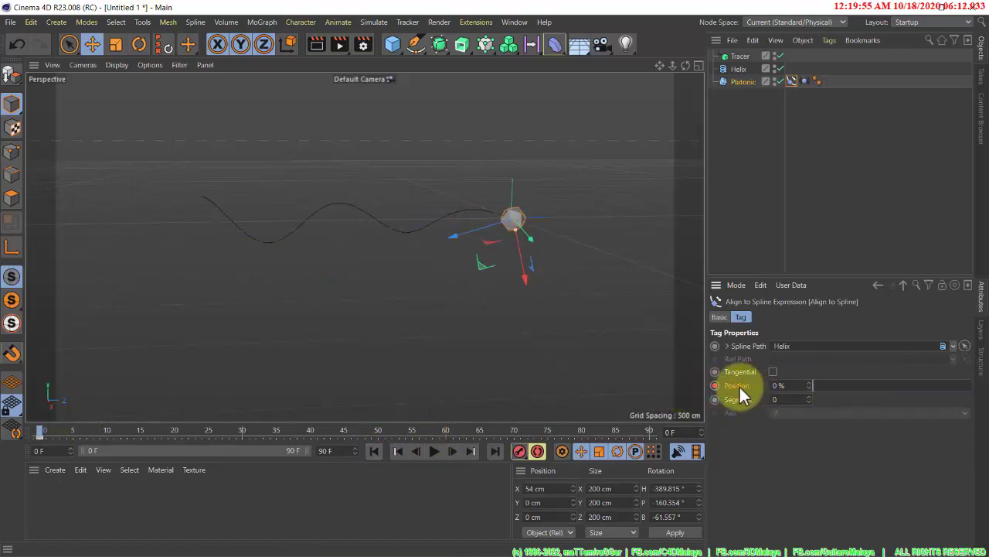
{"action": "left_click", "coordinate": [39, 435]}
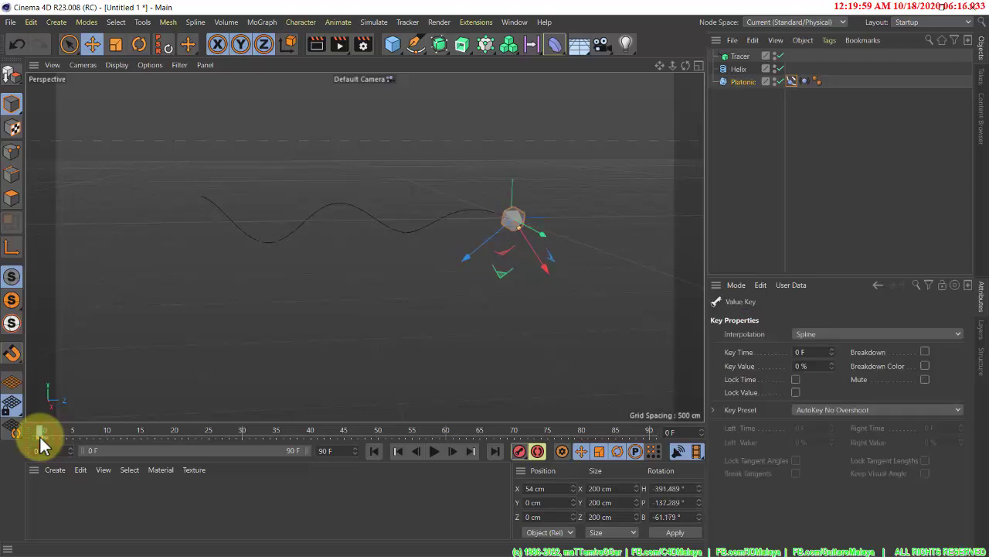
{"action": "right_click", "coordinate": [39, 434]}
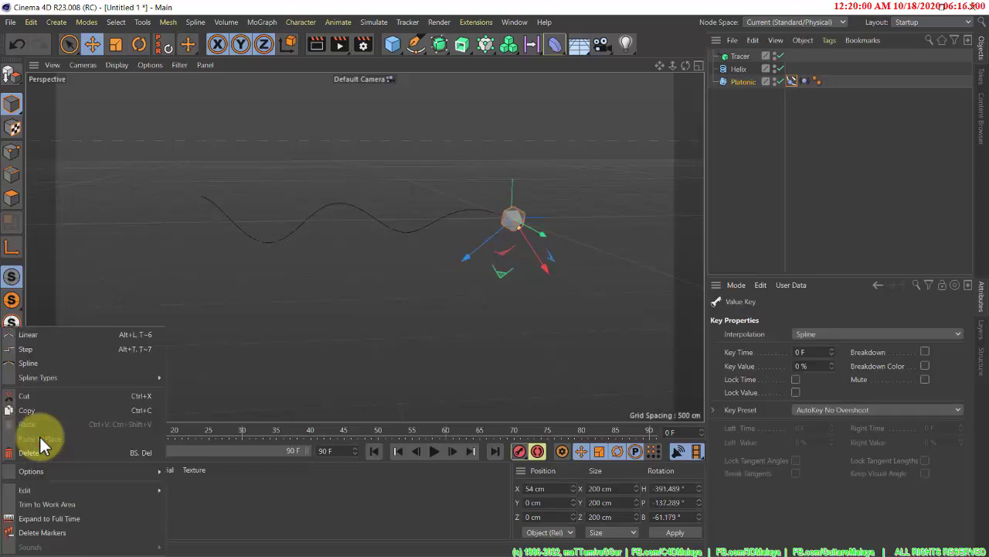
{"action": "left_click", "coordinate": [54, 334]}
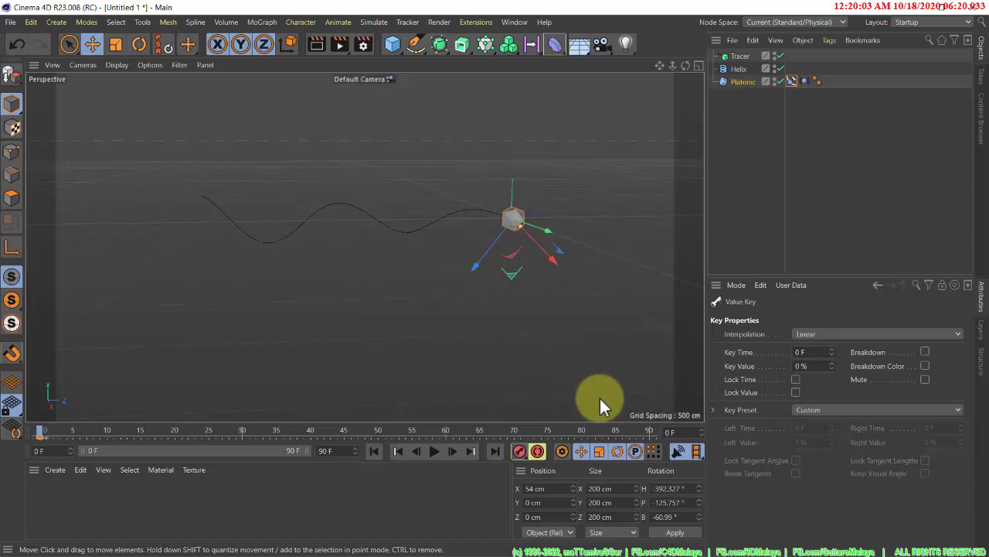
- Keyframe the Align to Spline position at 100% on frame 85 with linear interpolation
{"action": "left_click", "coordinate": [617, 430]}
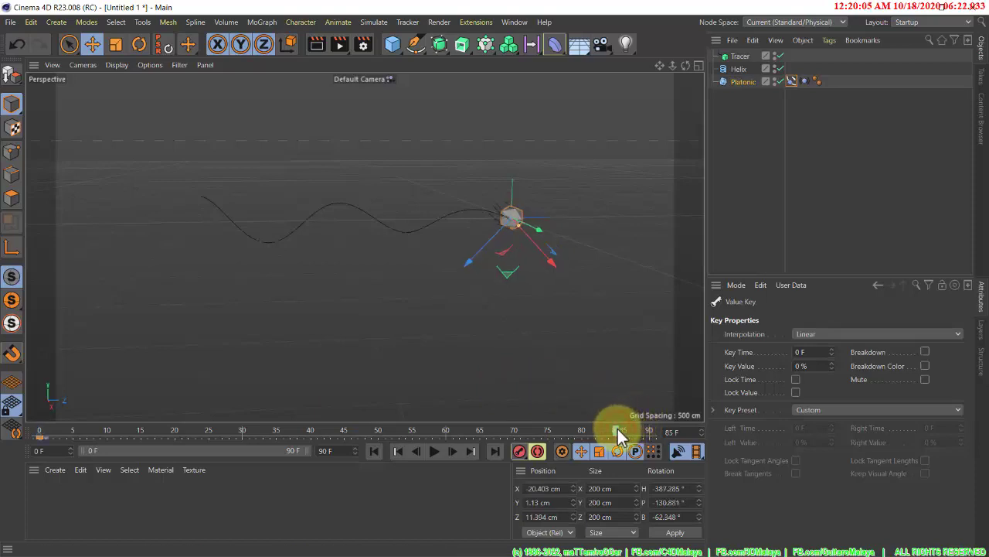
{"action": "left_click", "coordinate": [791, 81]}
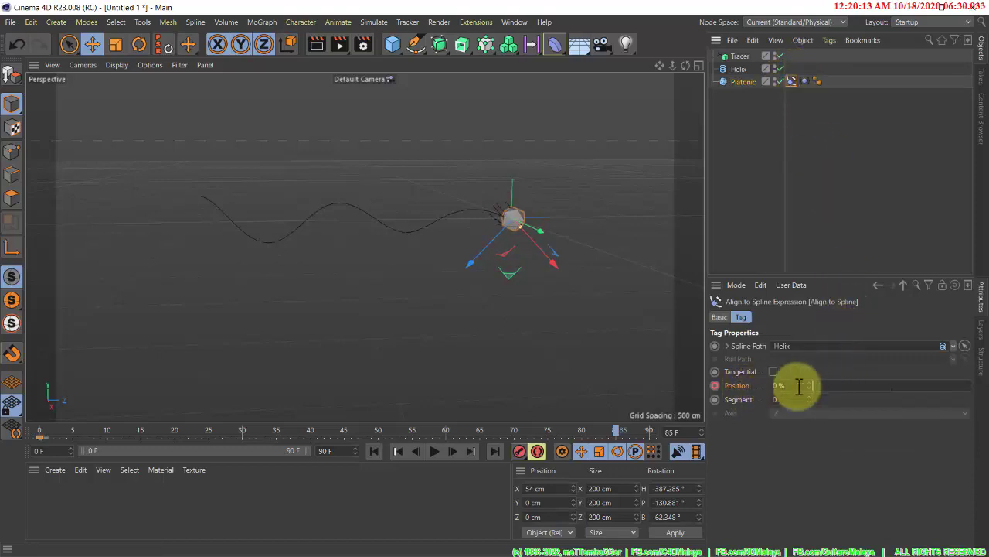
{"action": "left_click", "coordinate": [831, 385]}
{"action": "left_click_drag", "start_coordinate": [880, 387], "coordinate": [977, 387]}
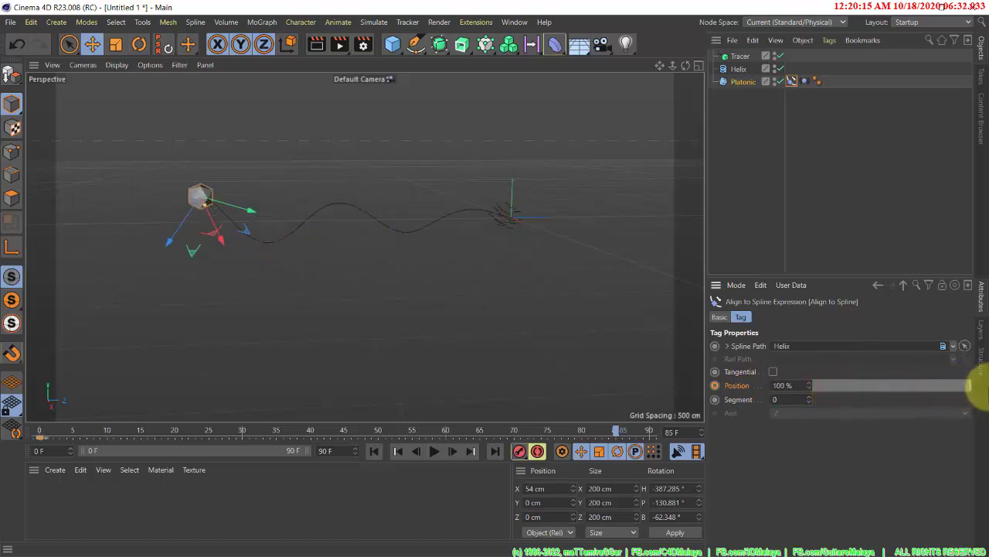
{"action": "left_click", "coordinate": [715, 386]}
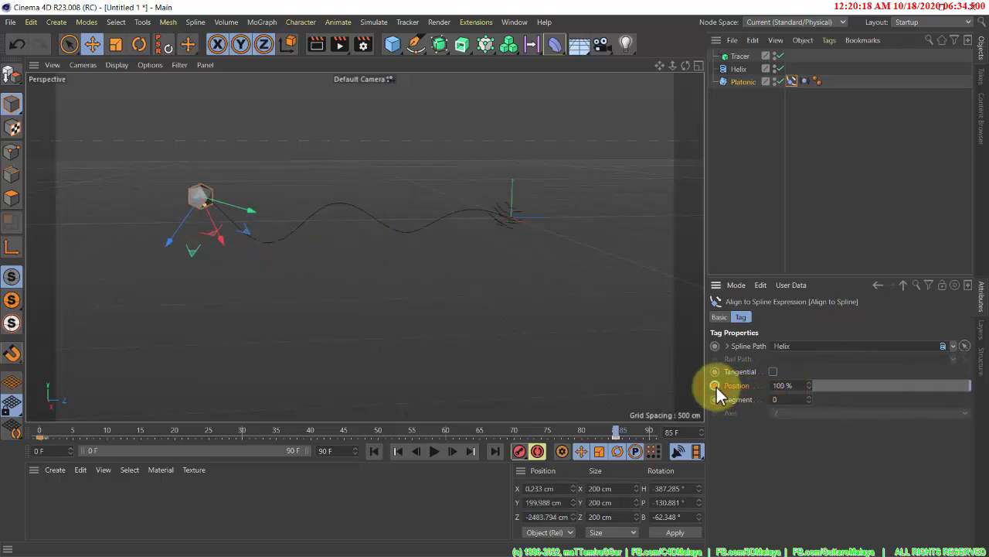
{"action": "left_click", "coordinate": [614, 435]}
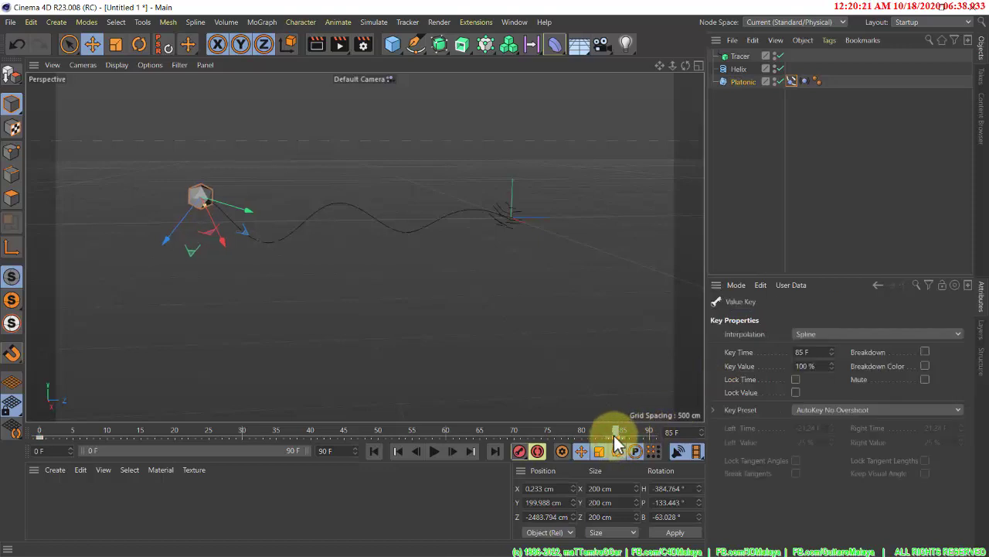
{"action": "right_click", "coordinate": [613, 435]}
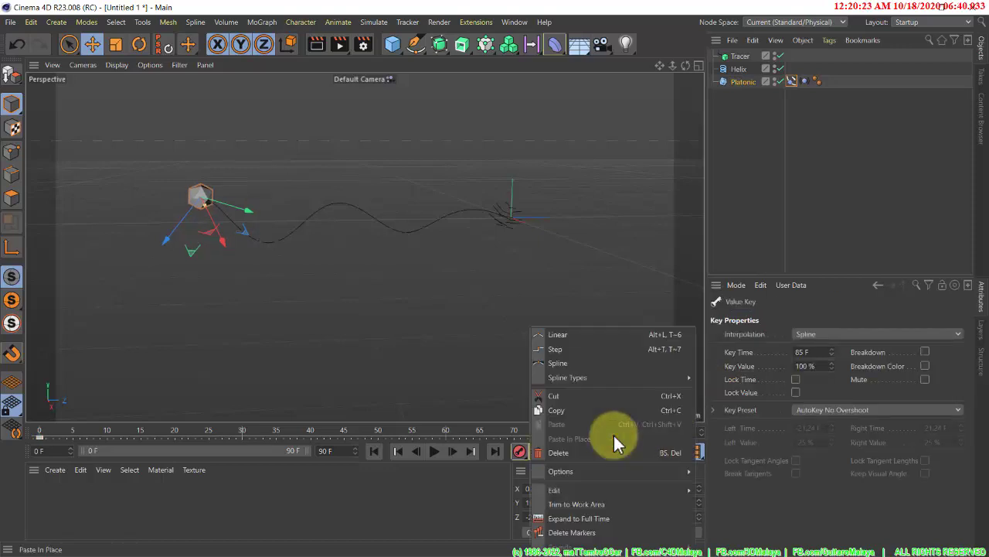
{"action": "left_click", "coordinate": [650, 340]}
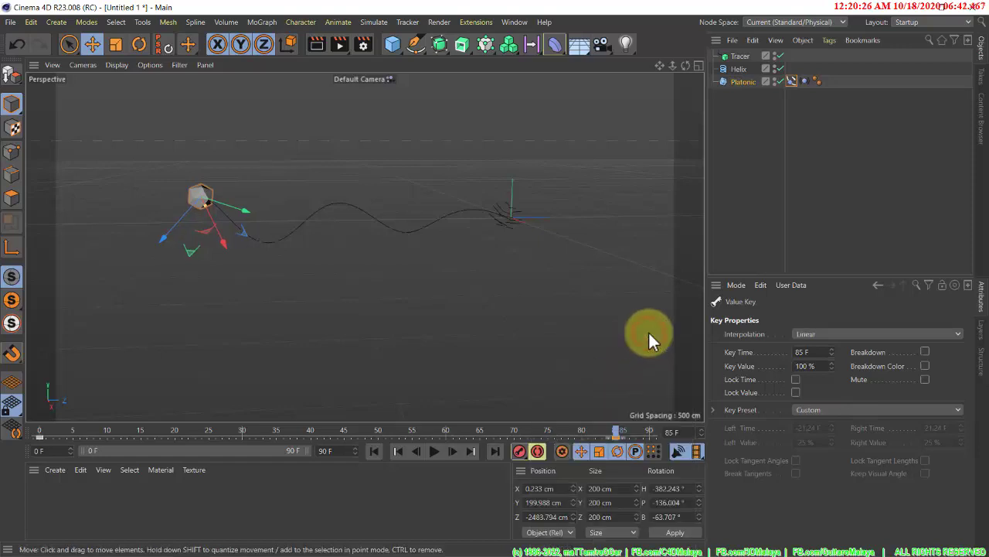
- Play the animation from the first frame and examine the traced lines and the Vibrate tag on the Platonic object
{"action": "left_click", "coordinate": [373, 452]}
{"action": "left_click", "coordinate": [435, 451]}
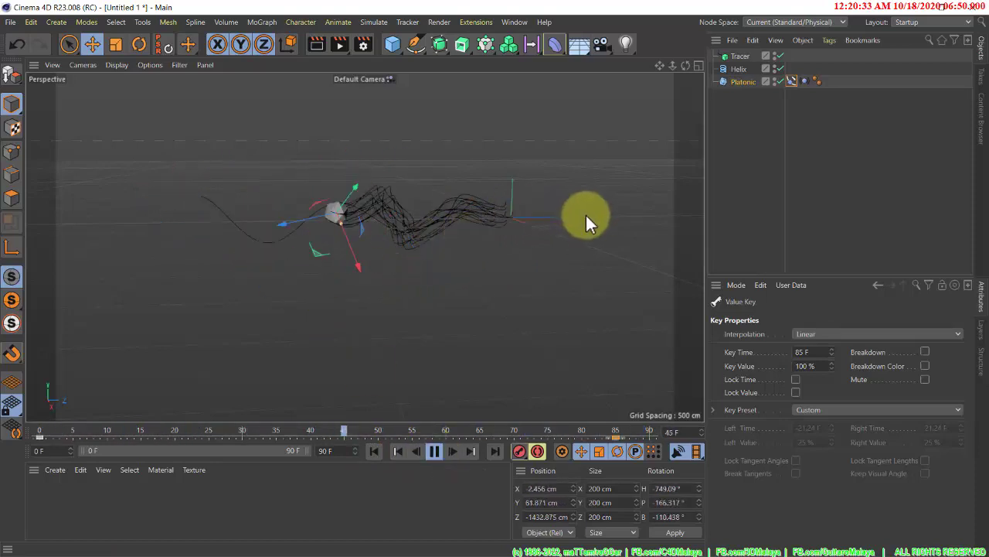
{"action": "left_click", "coordinate": [744, 55]}
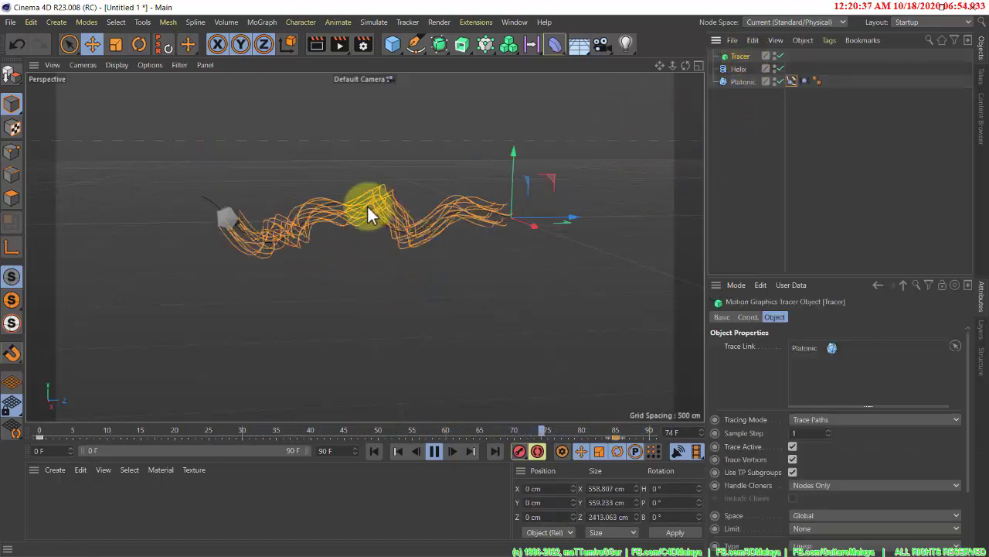
{"action": "left_click", "coordinate": [807, 81]}
- Limit the Tracer's path From End with an amount of 35
{"action": "left_click", "coordinate": [742, 59]}
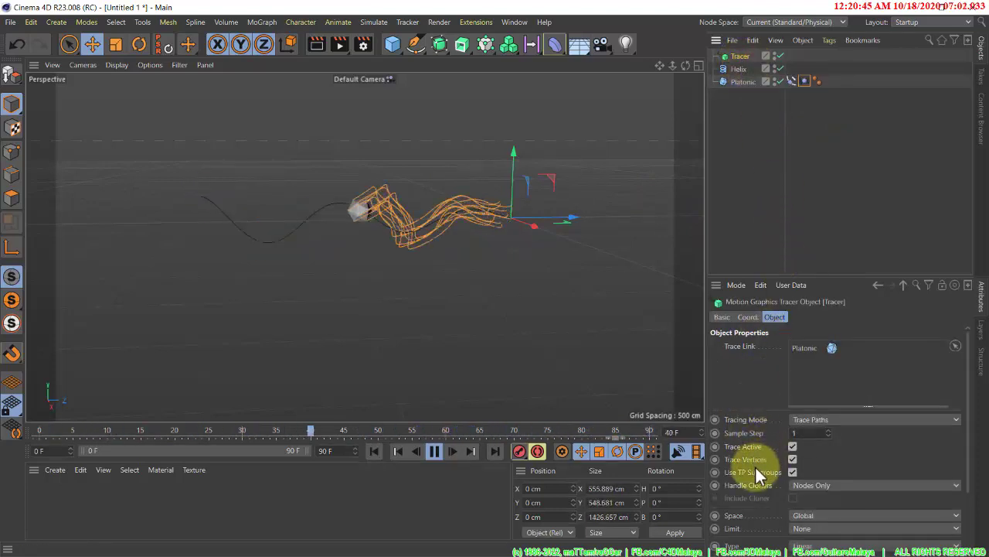
{"action": "left_click", "coordinate": [803, 532]}
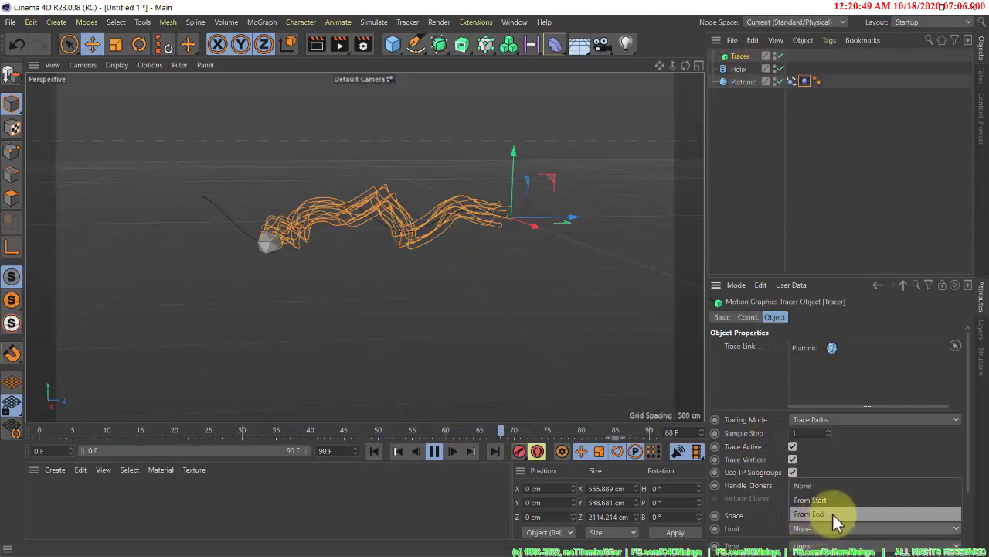
{"action": "left_click", "coordinate": [833, 514]}
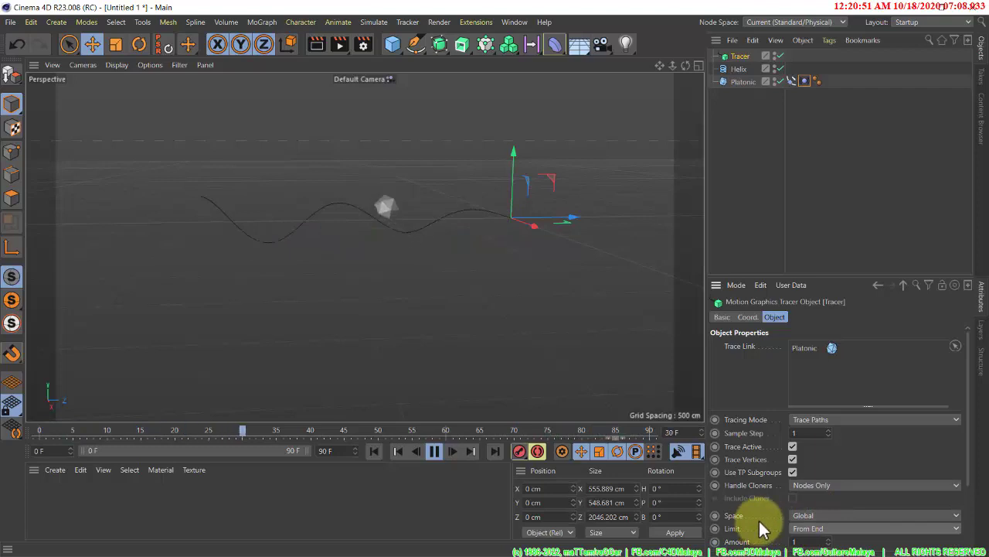
{"action": "scroll", "coordinate": [765, 514], "scroll_direction": "down", "scroll_amount": 3}
{"action": "left_click", "coordinate": [812, 449]}
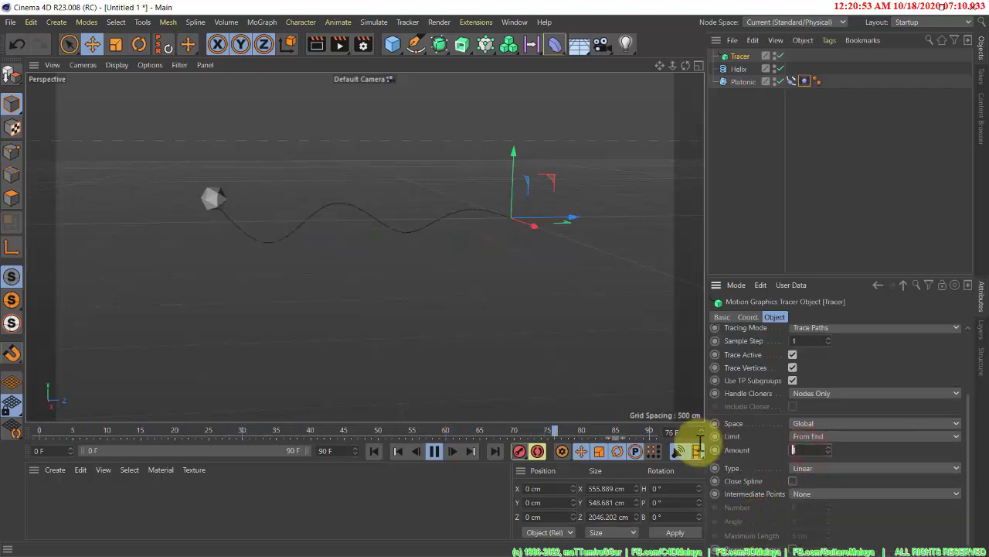
{"action": "type", "text": "35"}
{"action": "key", "text": "Return"}
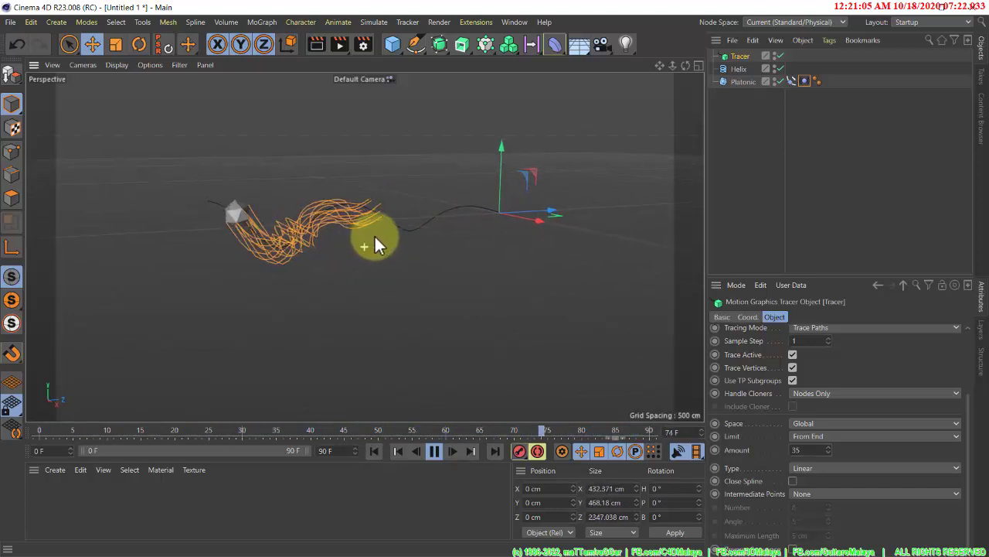
- Create a new Hair material
{"action": "left_click_drag", "start_coordinate": [673, 66], "coordinate": [569, 289]}
{"action": "left_click_drag", "start_coordinate": [673, 66], "coordinate": [564, 297]}
{"action": "scroll", "coordinate": [433, 210], "scroll_direction": "down", "scroll_amount": 3}
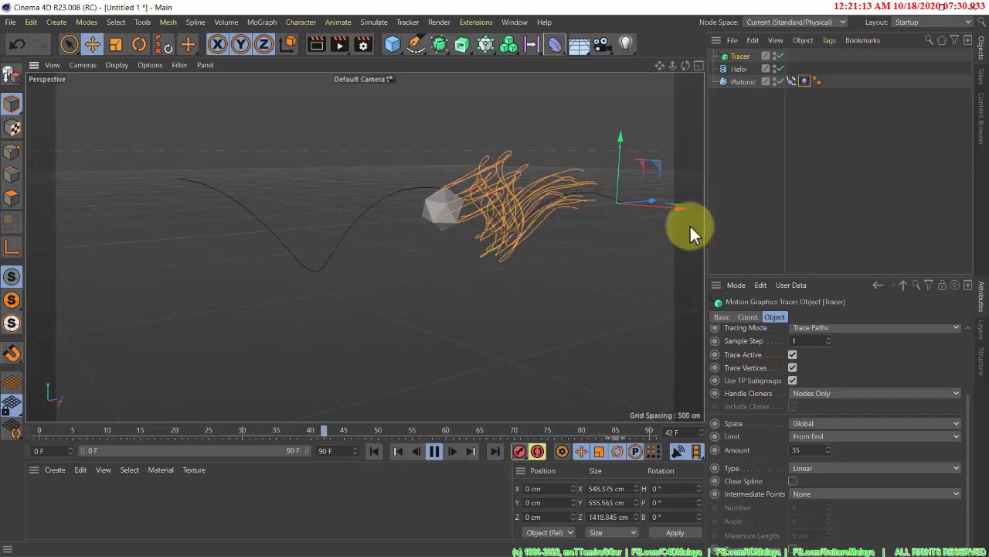
{"action": "left_click", "coordinate": [161, 499]}
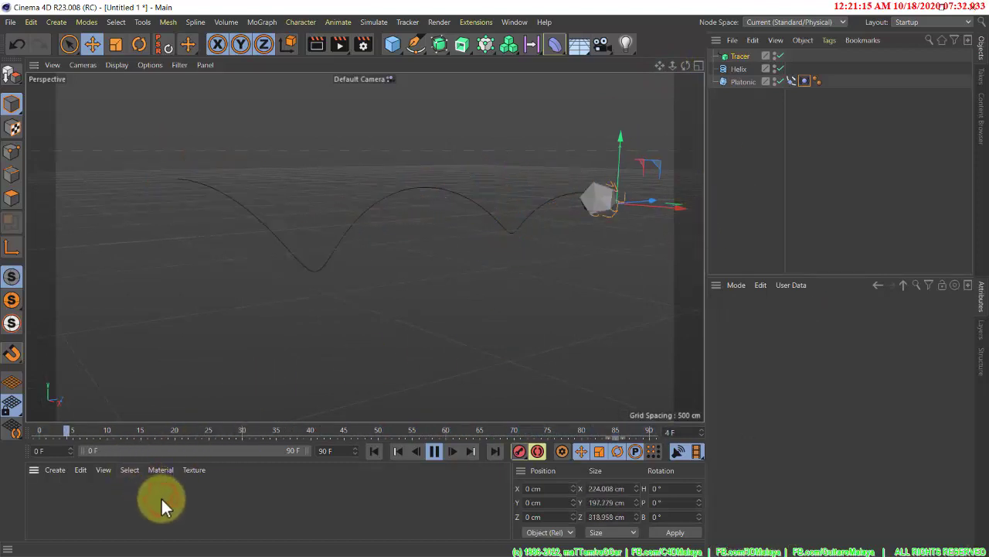
{"action": "left_click", "coordinate": [54, 471]}
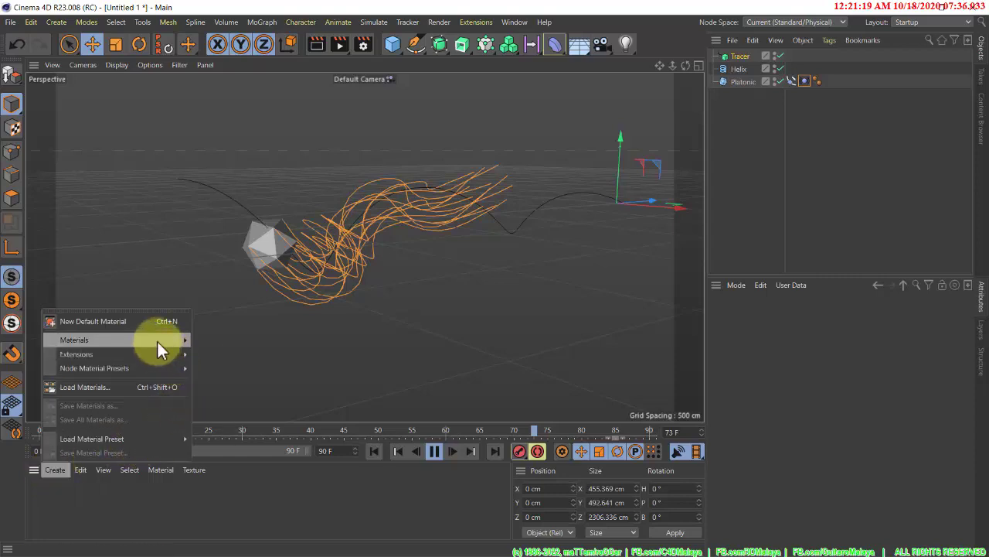
{"action": "mouse_move", "coordinate": [158, 340]}
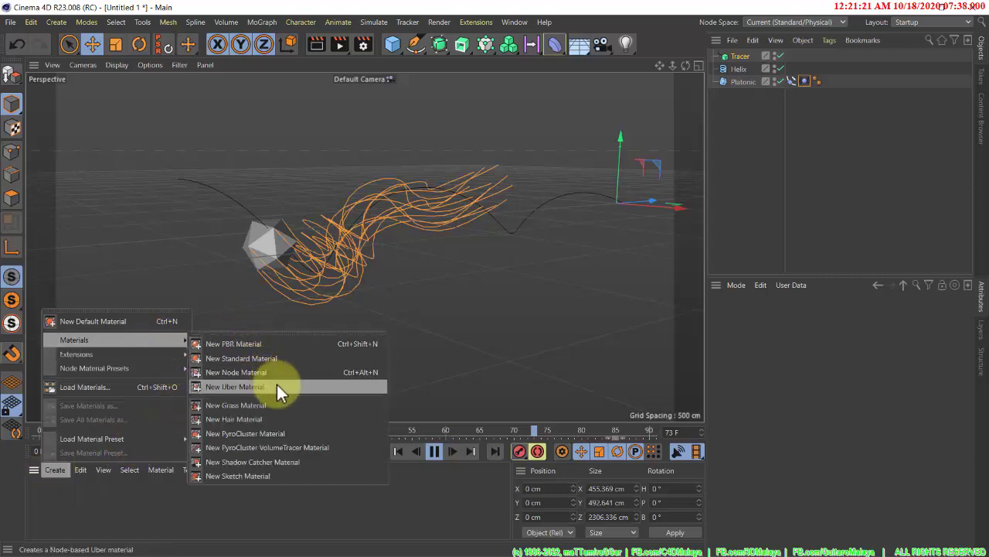
{"action": "left_click", "coordinate": [301, 418]}
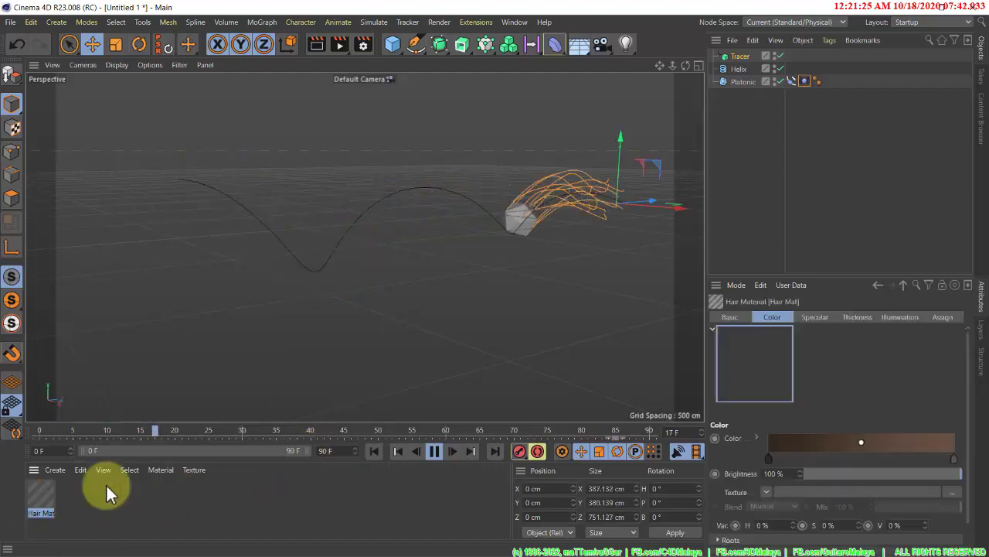
- Stop the animation at frame 82 and frame the Platonic object with its trailing traced lines closely in the perspective view
{"action": "left_click", "coordinate": [433, 451]}
{"action": "left_click_drag", "start_coordinate": [686, 67], "coordinate": [470, 280]}
{"action": "left_click_drag", "start_coordinate": [672, 66], "coordinate": [553, 283]}
{"action": "left_click_drag", "start_coordinate": [659, 67], "coordinate": [585, 307]}
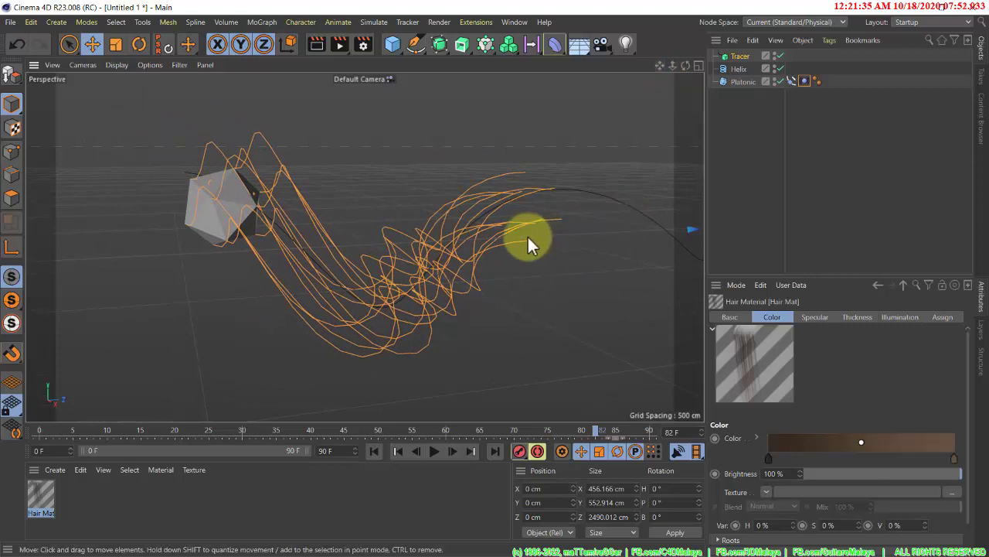
- Enable the Title Safe and Action Safe frames for the viewport, and create a Camera from the current view and look through it
{"action": "key", "text": "alt+v"}
{"action": "left_click", "coordinate": [824, 318]}
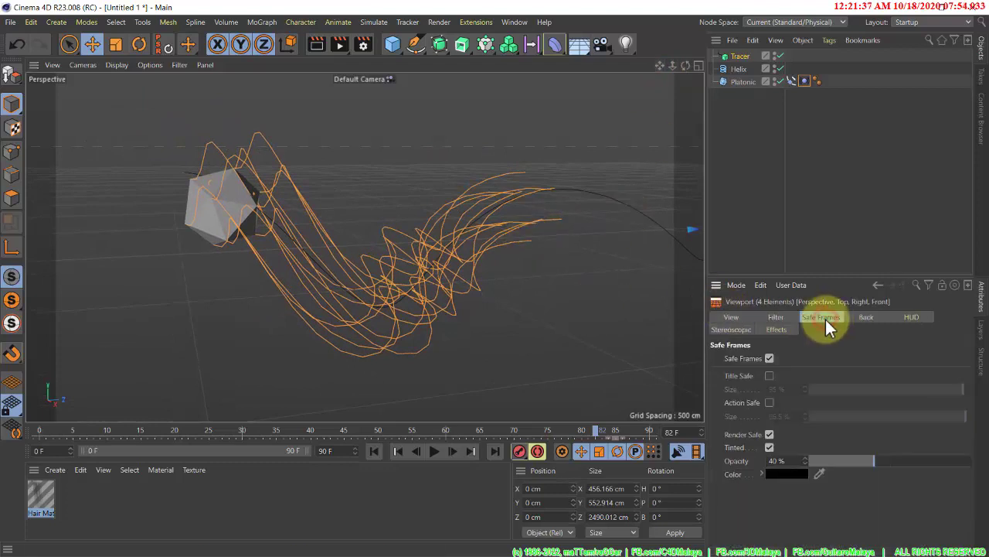
{"action": "left_click", "coordinate": [770, 376]}
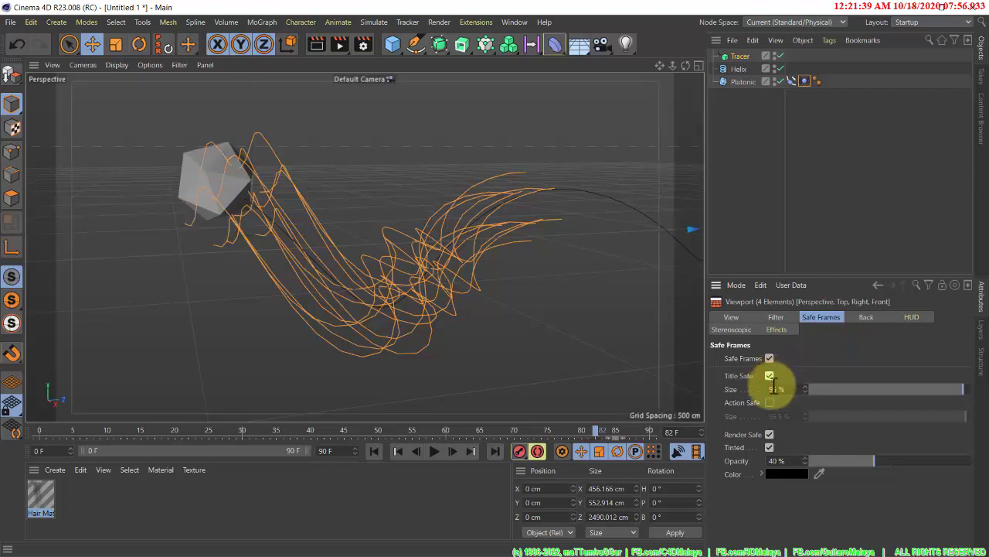
{"action": "left_click", "coordinate": [770, 403]}
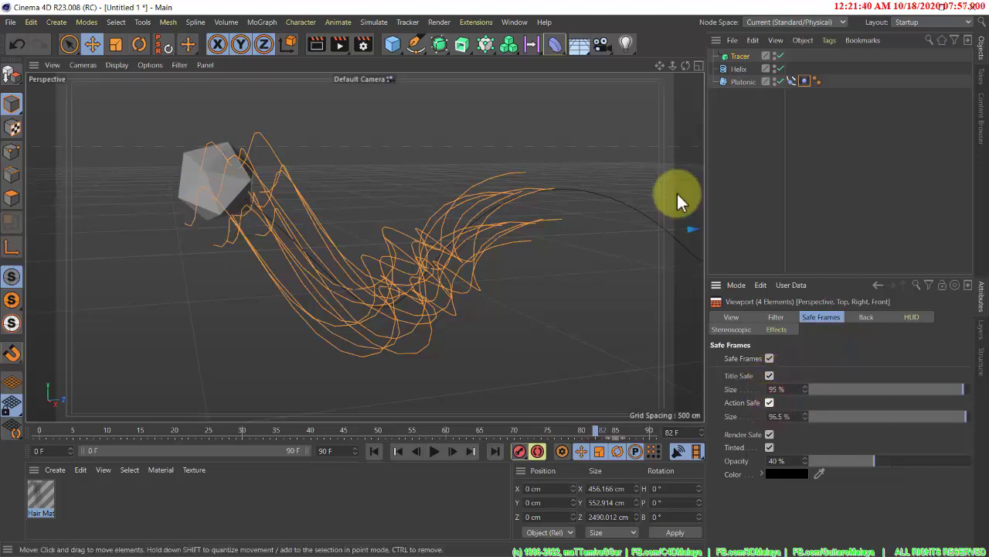
{"action": "left_click", "coordinate": [601, 44]}
{"action": "left_click", "coordinate": [779, 55]}
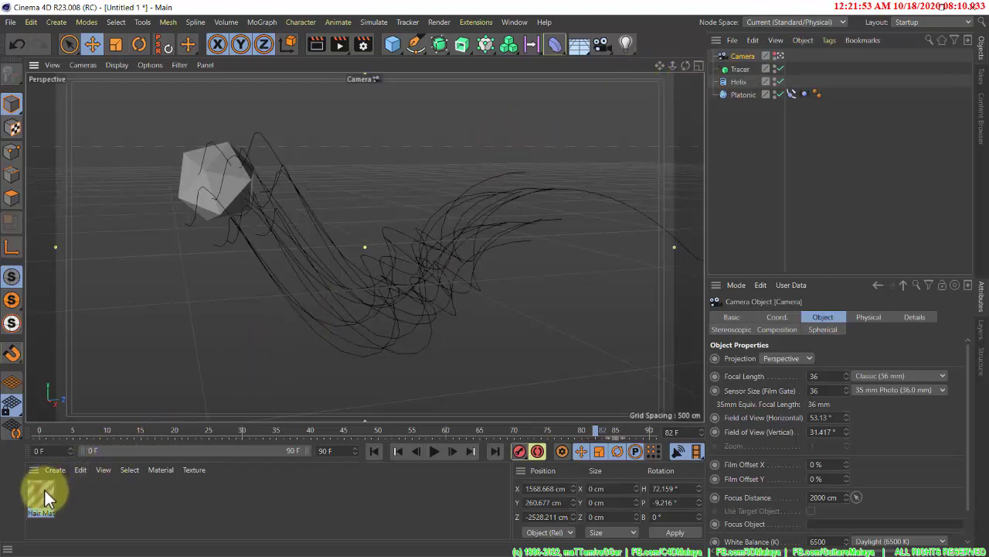
- Apply the Hair Mat material to the Tracer and add a Hair Render tag to it
{"action": "left_click_drag", "start_coordinate": [44, 488], "coordinate": [742, 67]}
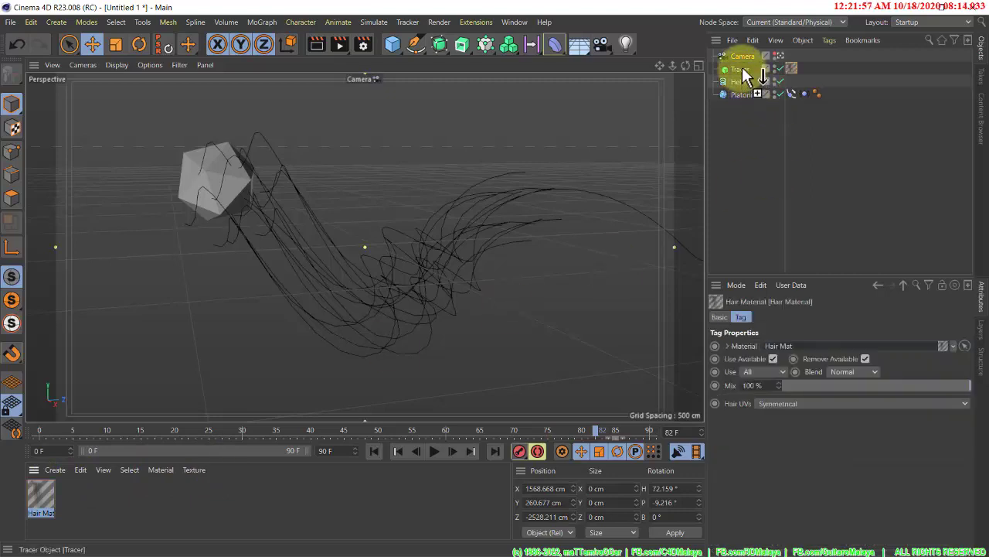
{"action": "right_click", "coordinate": [742, 68]}
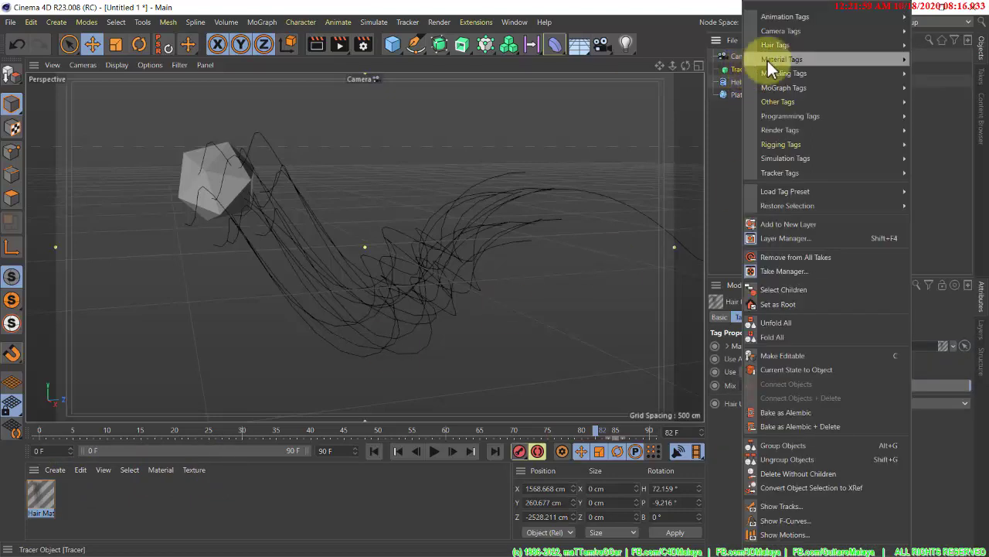
{"action": "mouse_move", "coordinate": [796, 45]}
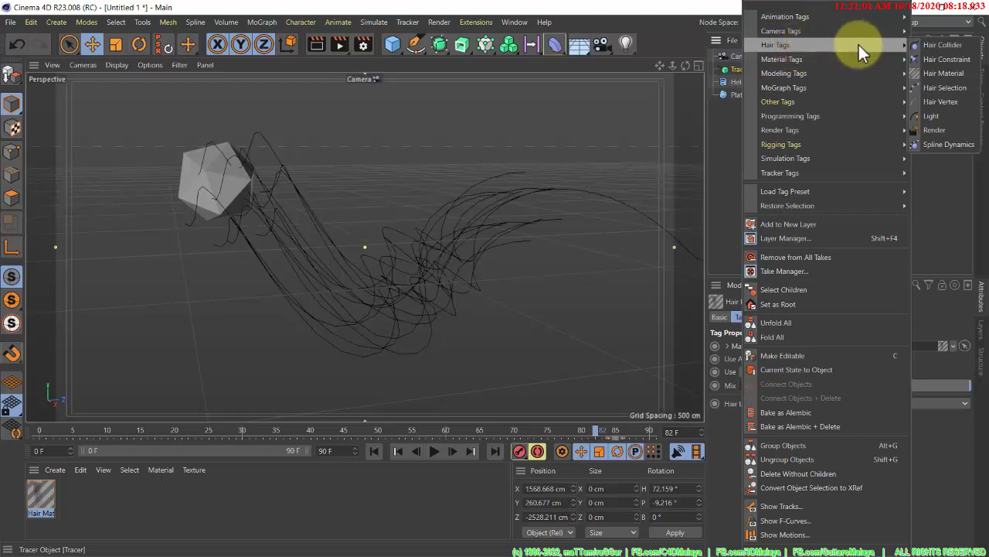
{"action": "left_click", "coordinate": [955, 129]}
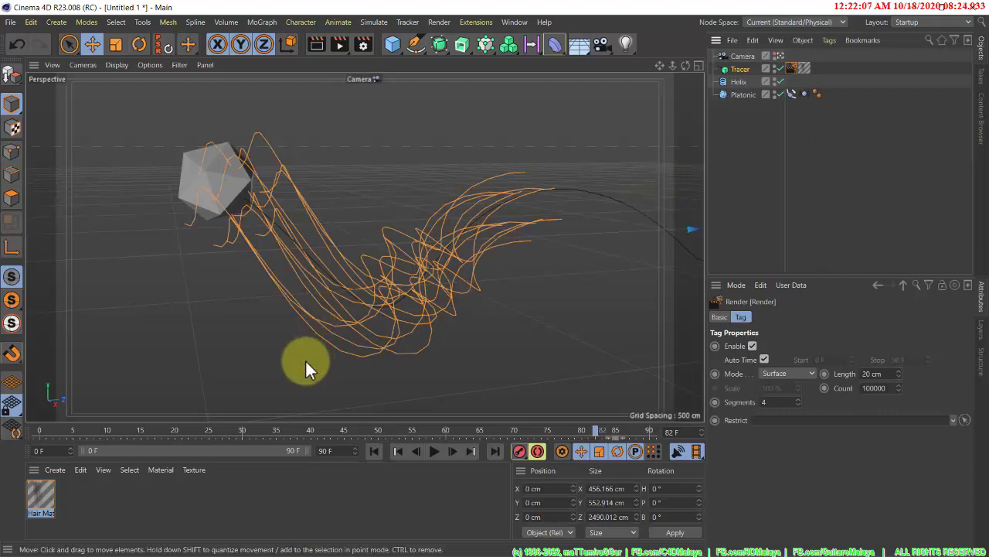
- Set the first knot of the hair material's Color gradient to blue with H 204°, S 99% and V 99%
{"action": "double_click", "coordinate": [45, 500]}
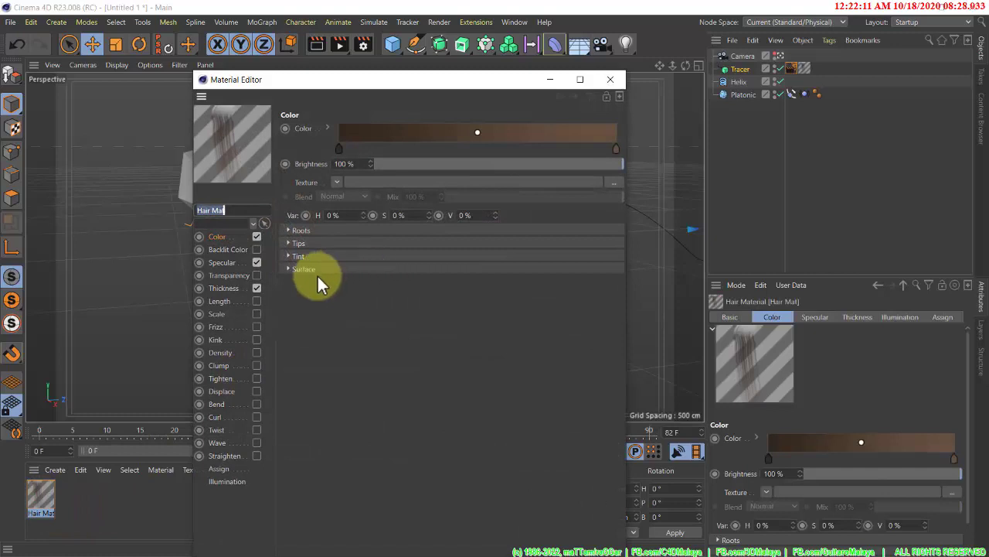
{"action": "double_click", "coordinate": [341, 150]}
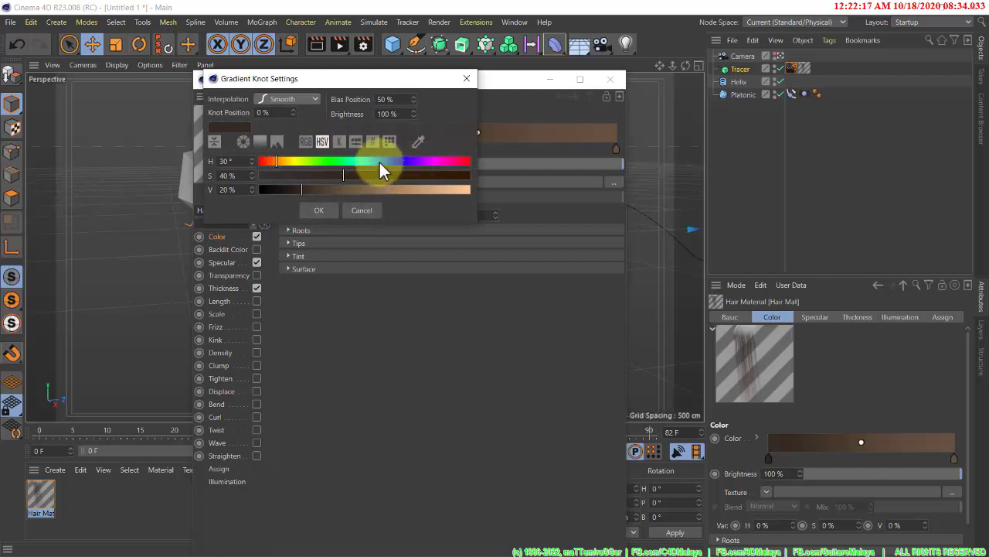
{"action": "left_click", "coordinate": [380, 162]}
{"action": "left_click", "coordinate": [468, 176]}
{"action": "left_click", "coordinate": [468, 188]}
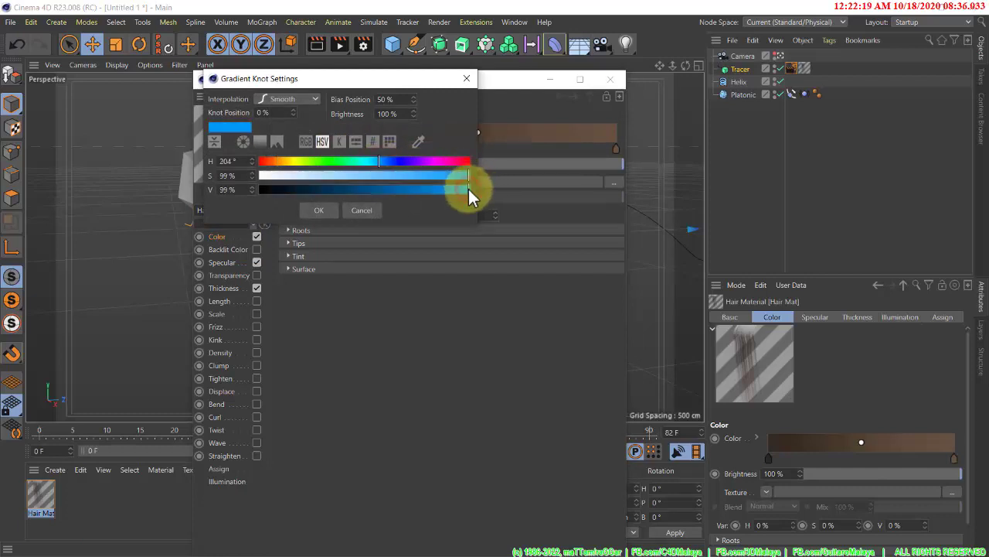
{"action": "left_click", "coordinate": [319, 211]}
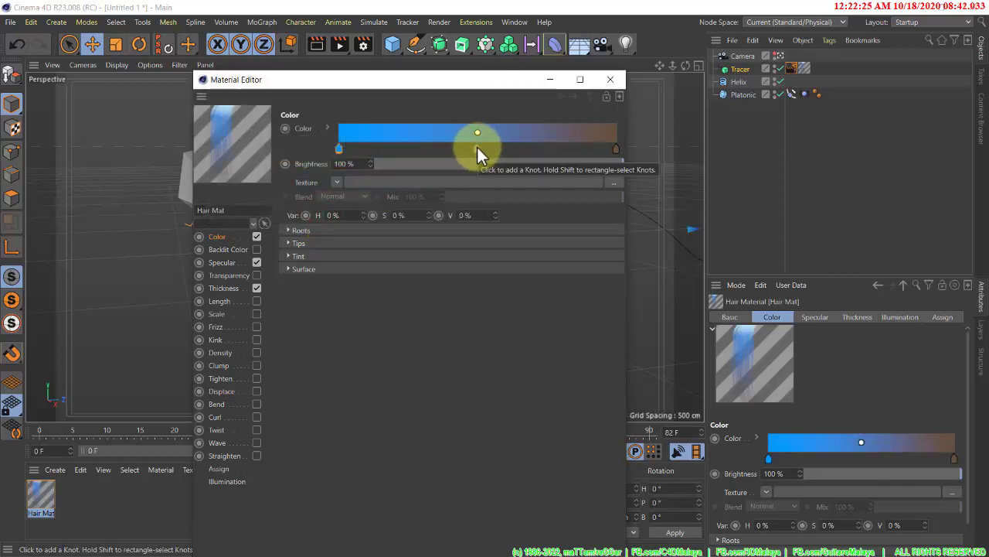
- Add a knot at about 50% of the Color gradient and set it to yellow with H 52°, S 99% and V 99%
{"action": "left_click", "coordinate": [477, 148]}
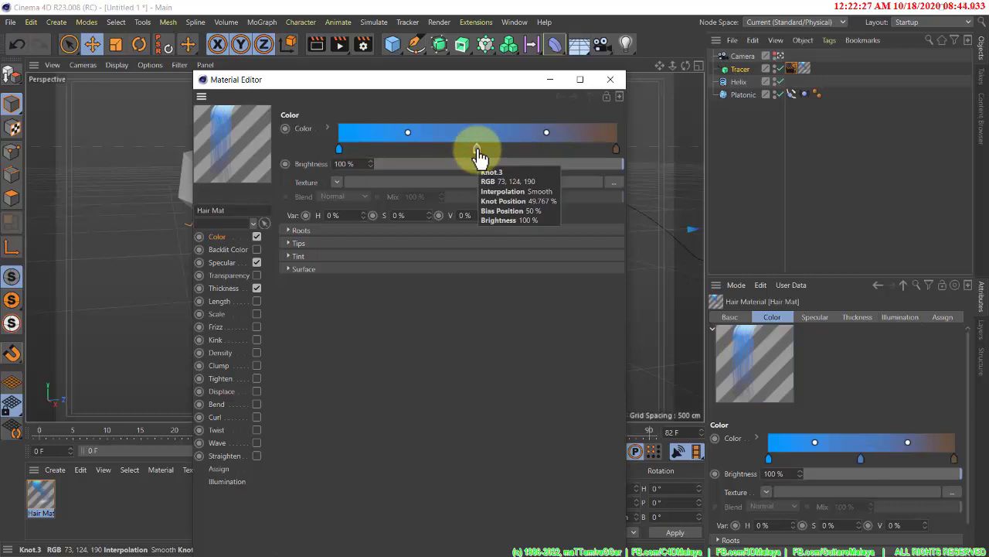
{"action": "double_click", "coordinate": [477, 147]}
{"action": "left_click", "coordinate": [426, 163]}
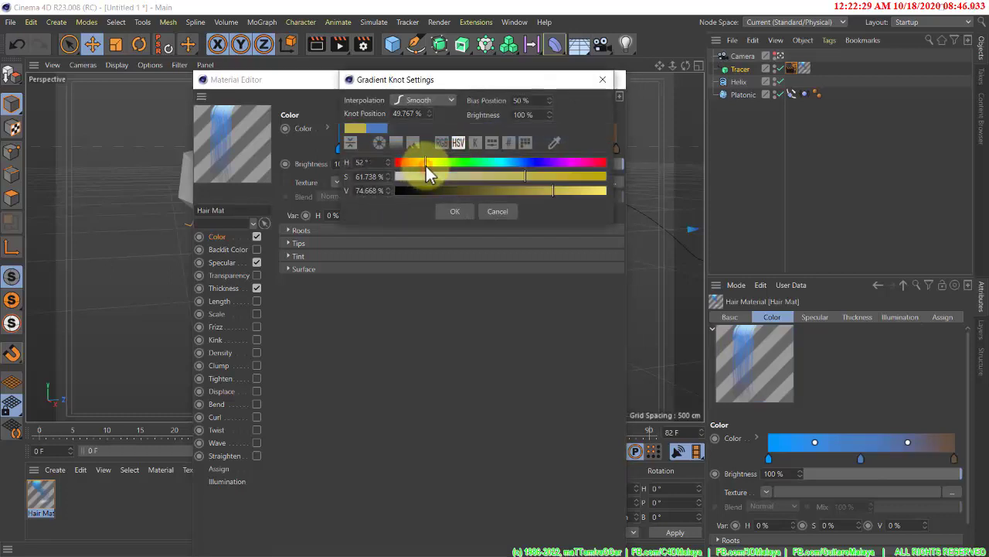
{"action": "left_click", "coordinate": [605, 190]}
{"action": "left_click", "coordinate": [604, 176]}
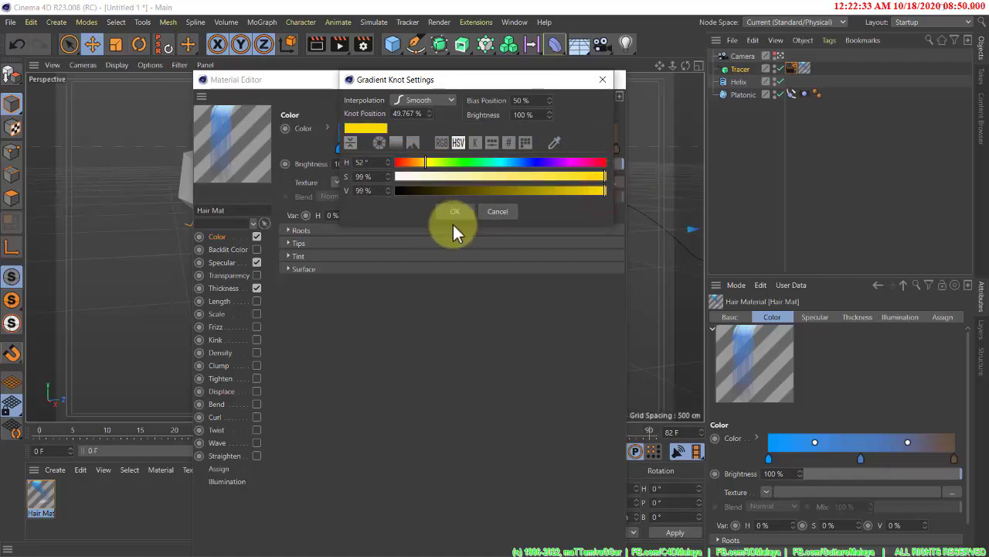
{"action": "left_click", "coordinate": [457, 209]}
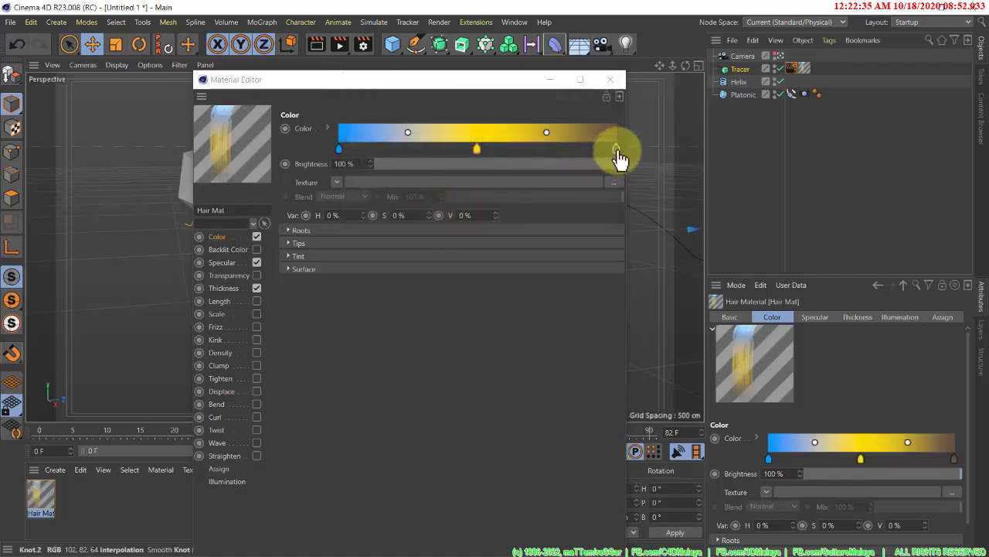
- Move both end knots of the Color gradient slightly inward, placing the last one at about 96%
{"action": "left_click_drag", "start_coordinate": [618, 152], "coordinate": [604, 152]}
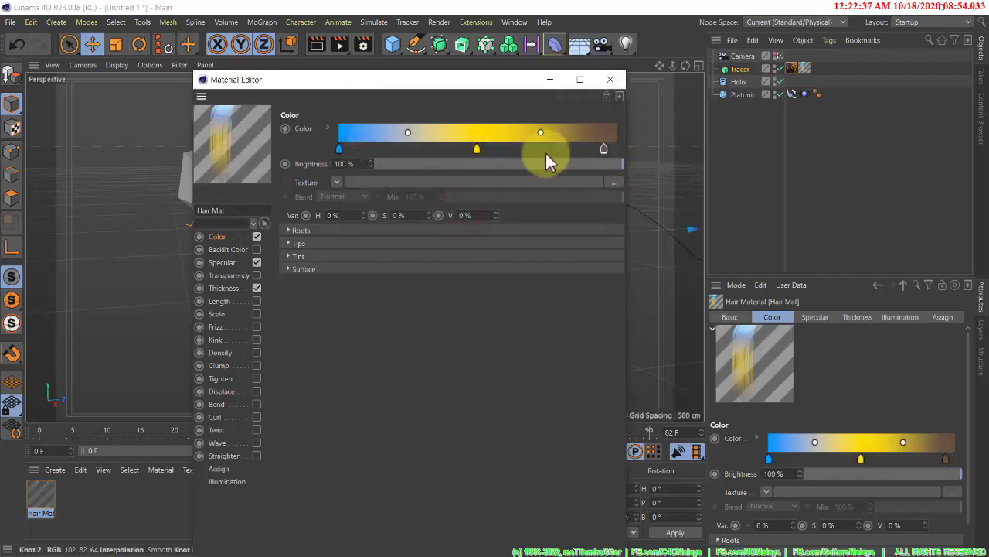
{"action": "left_click_drag", "start_coordinate": [340, 149], "coordinate": [360, 154]}
{"action": "left_click", "coordinate": [603, 153]}
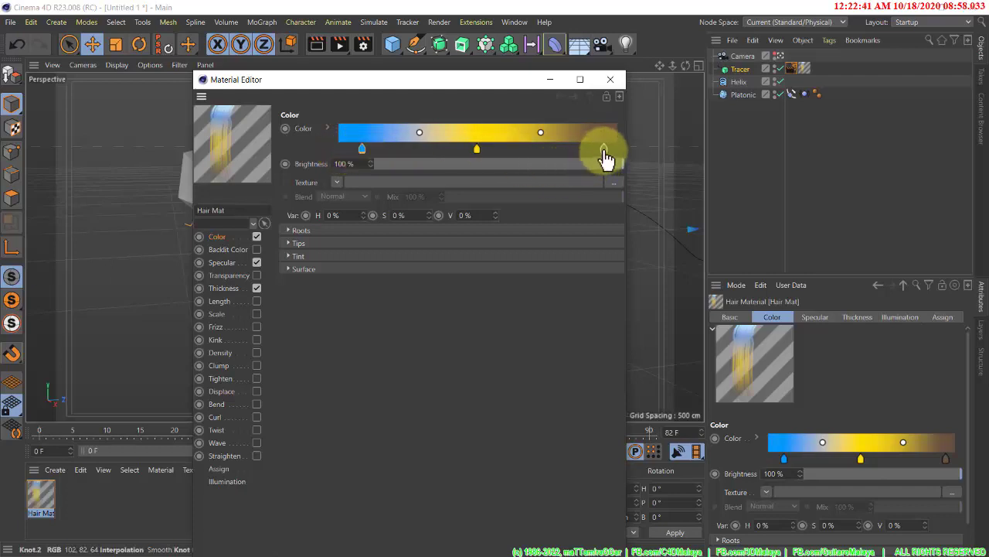
- Set the last knot of the Color gradient to pinkish red with H 343°, S 99% and V 99%
{"action": "double_click", "coordinate": [604, 152]}
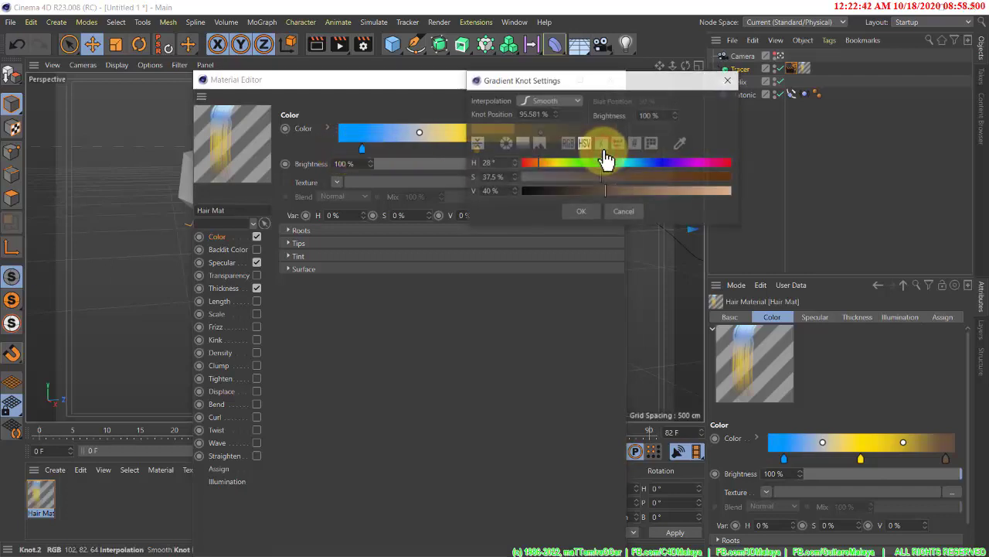
{"action": "left_click", "coordinate": [723, 163]}
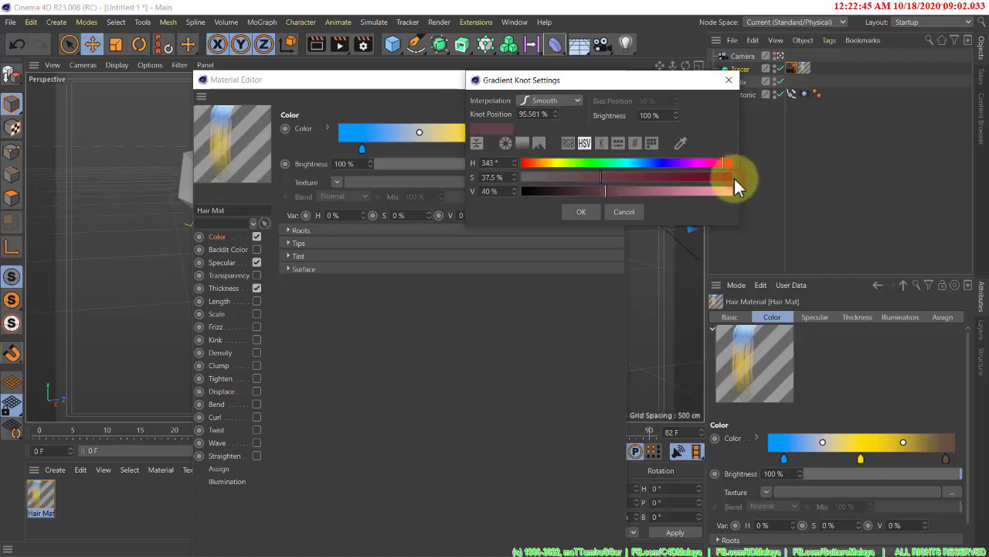
{"action": "left_click", "coordinate": [731, 177]}
{"action": "left_click", "coordinate": [731, 190]}
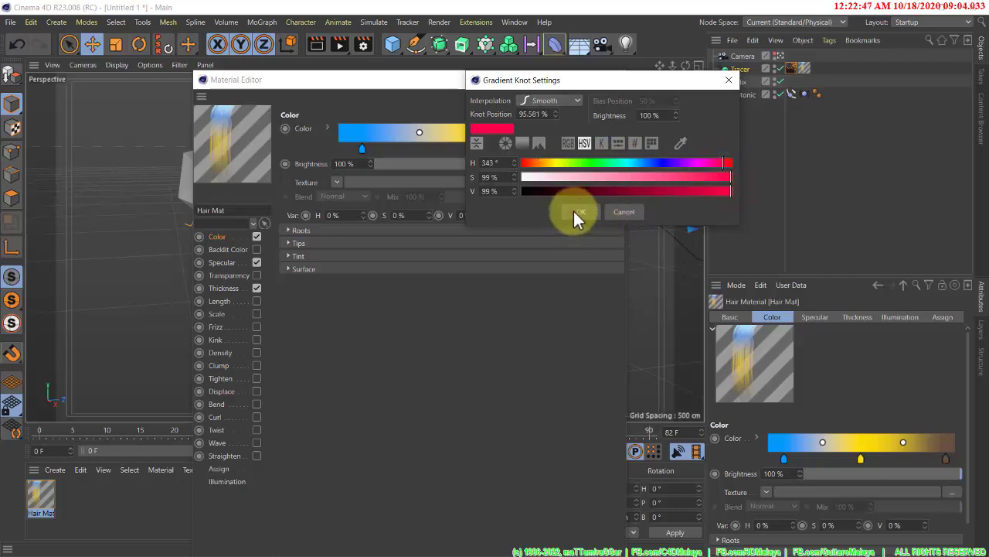
{"action": "left_click", "coordinate": [580, 212]}
- Set the brightness of the hair material's Color channel to 155%
{"action": "double_click", "coordinate": [336, 164]}
{"action": "type", "text": "155"}
{"action": "key", "text": "Return"}
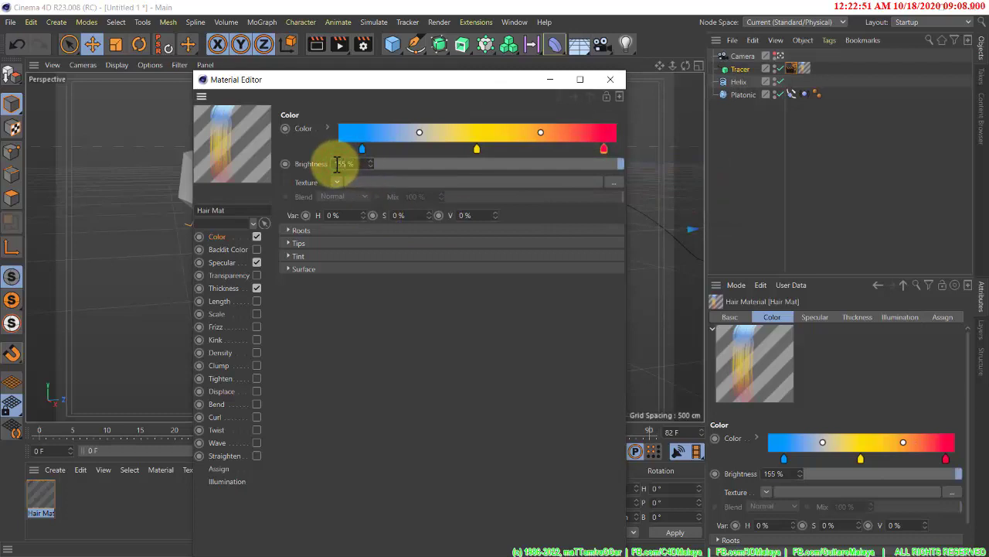
- Copy the blue, yellow and red gradient from the hair material's Color channel
{"action": "right_click", "coordinate": [306, 127]}
{"action": "left_click", "coordinate": [240, 235]}
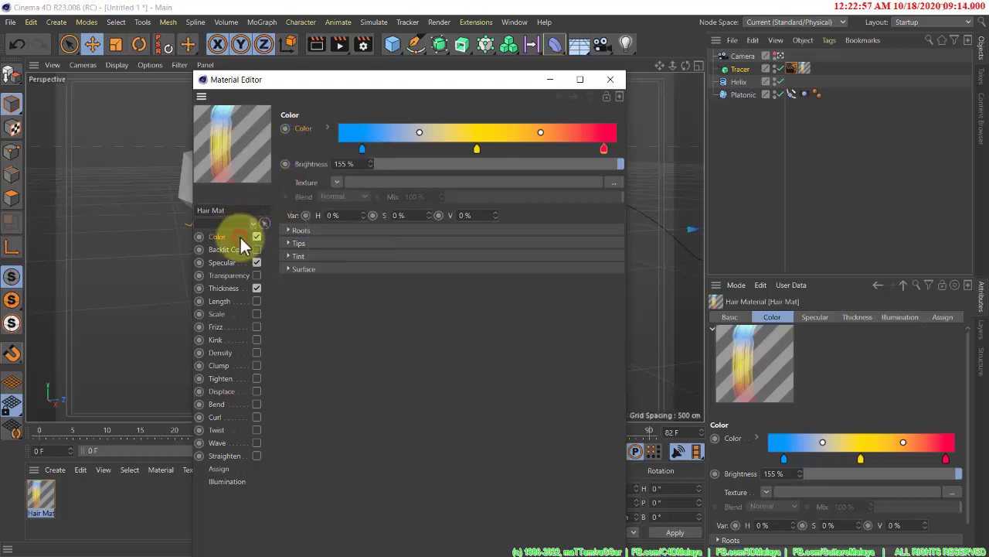
{"action": "right_click", "coordinate": [305, 127]}
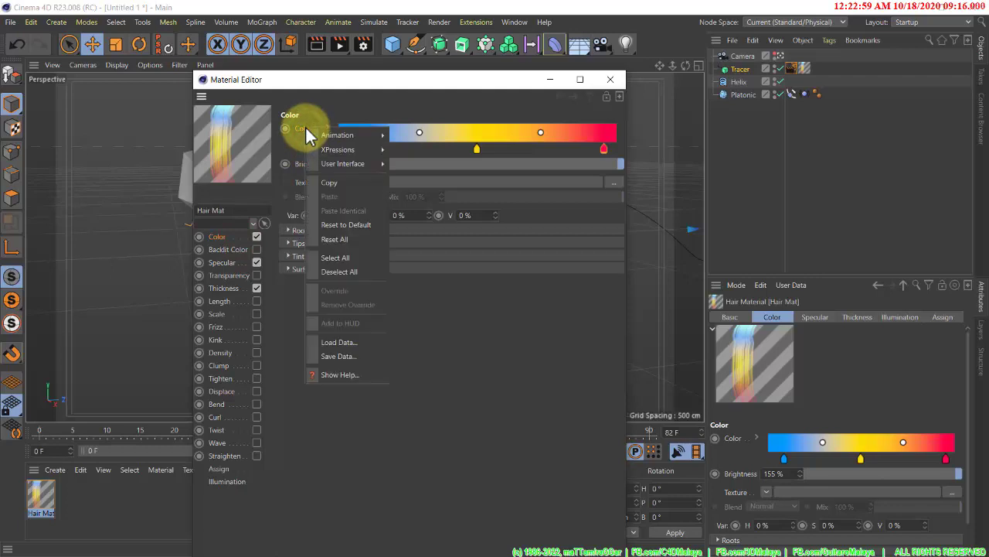
{"action": "left_click", "coordinate": [342, 183]}
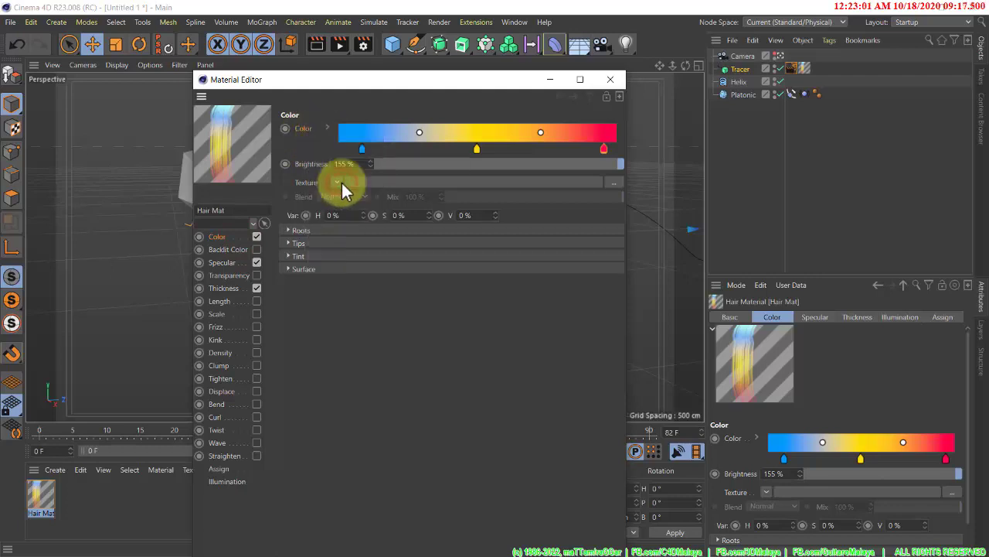
- Enable the Backlit Color channel with the copied gradient pasted in, and set its blend mode to Hard Light
{"action": "left_click", "coordinate": [258, 249]}
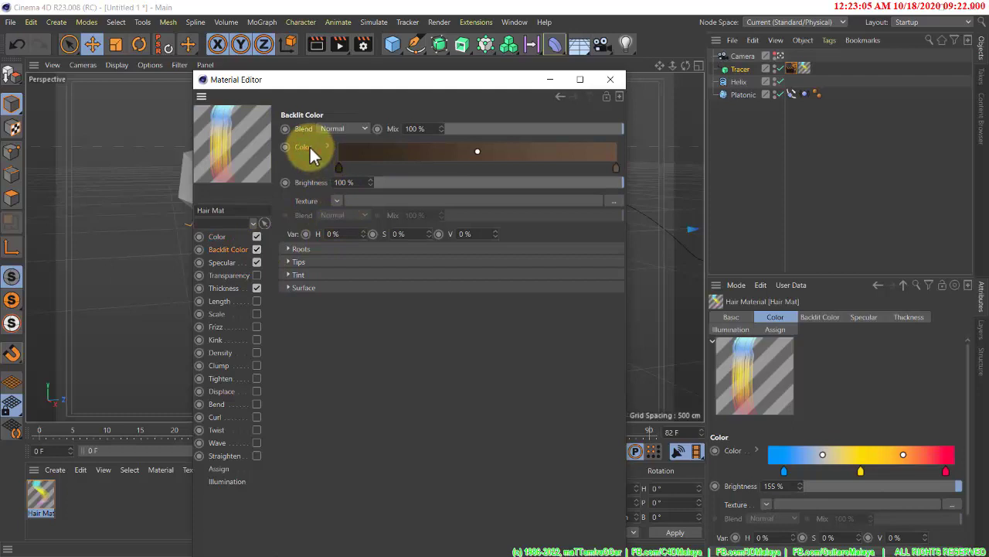
{"action": "right_click", "coordinate": [310, 145]}
{"action": "left_click", "coordinate": [356, 216]}
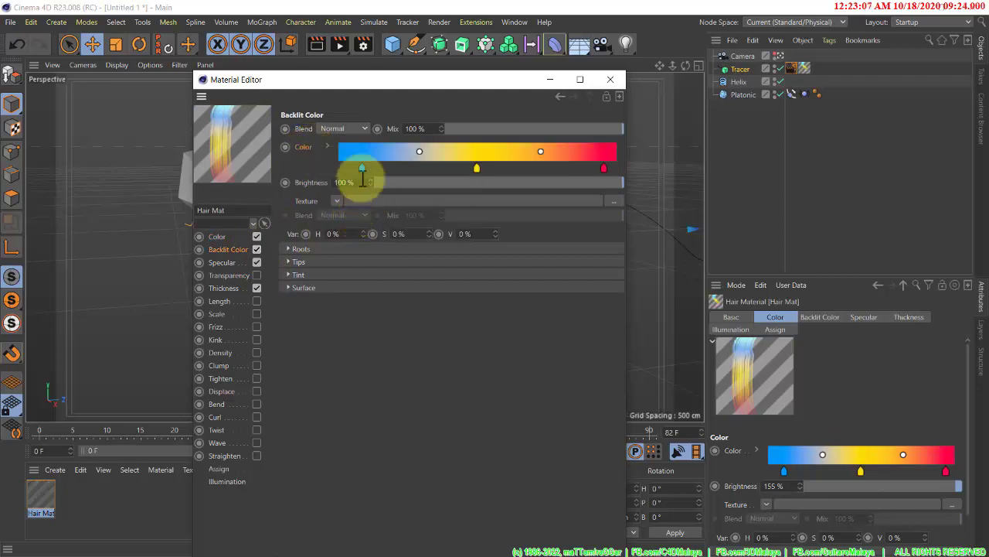
{"action": "left_click", "coordinate": [336, 124]}
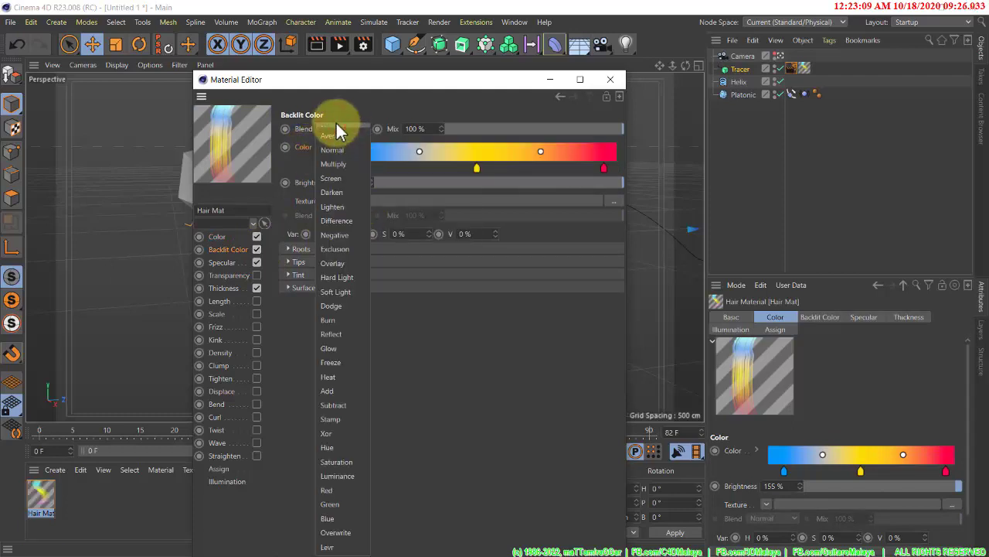
{"action": "left_click", "coordinate": [351, 276]}
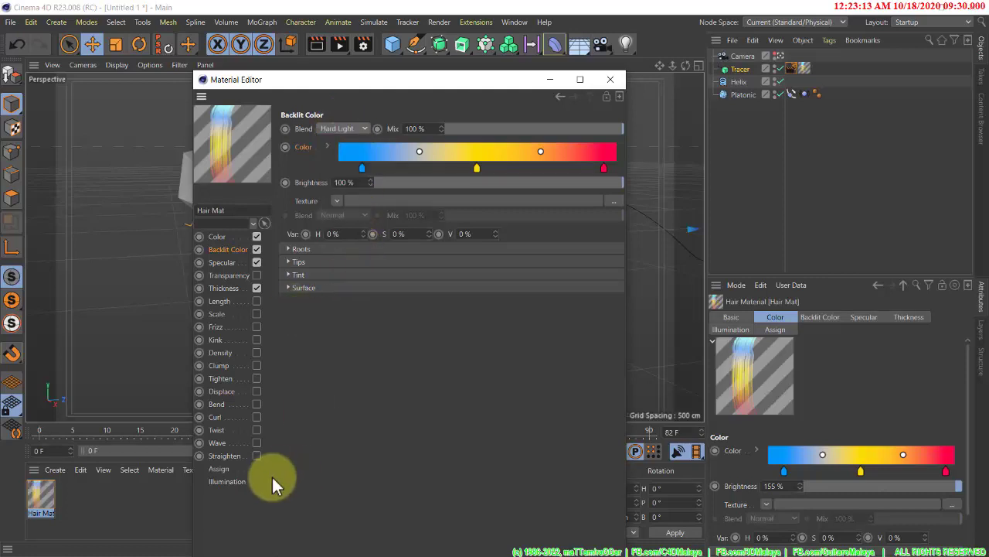
- Set the hair material's Receive GI strength in the Illumination settings to 255%
{"action": "left_click", "coordinate": [226, 481]}
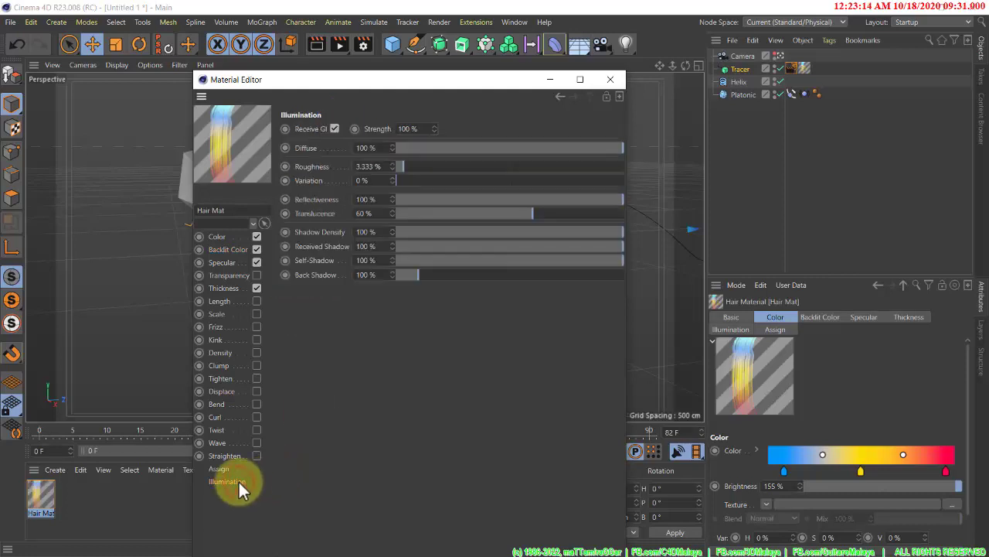
{"action": "left_click", "coordinate": [406, 129]}
{"action": "type", "text": "255"}
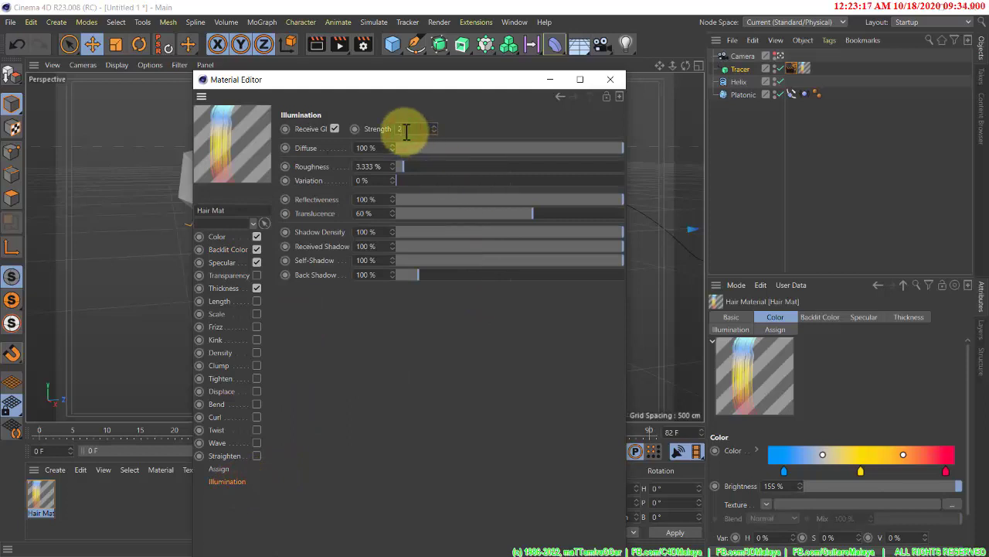
{"action": "key", "text": "Return"}
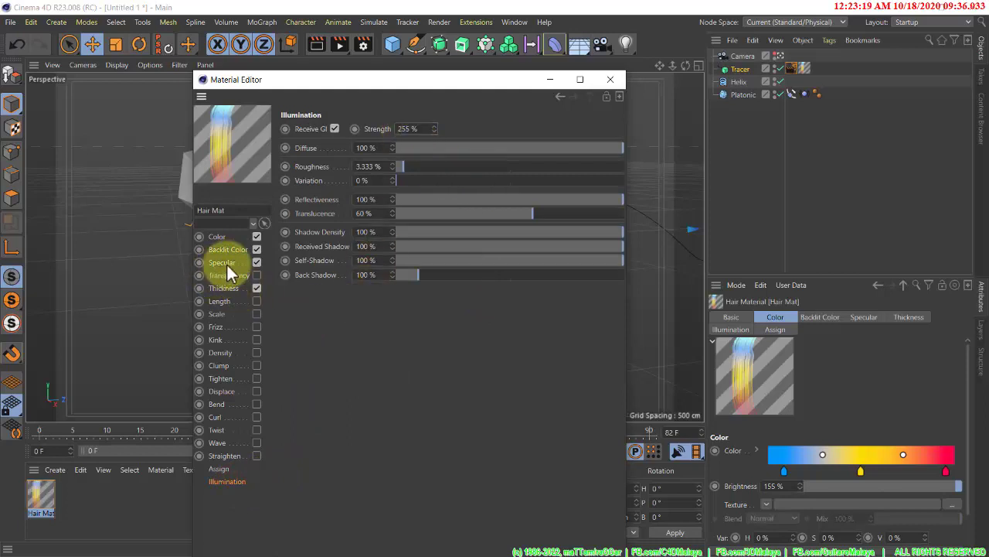
- Set the hair material's thickness to 0.5 cm at the root and 8 cm at the tip, with its curve rising from zero
{"action": "left_click", "coordinate": [242, 286]}
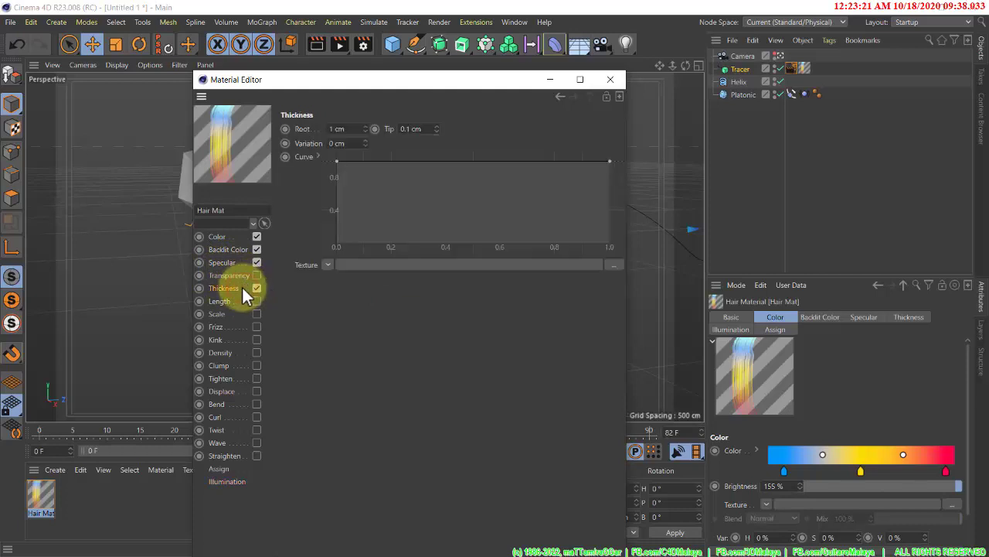
{"action": "left_click", "coordinate": [330, 130]}
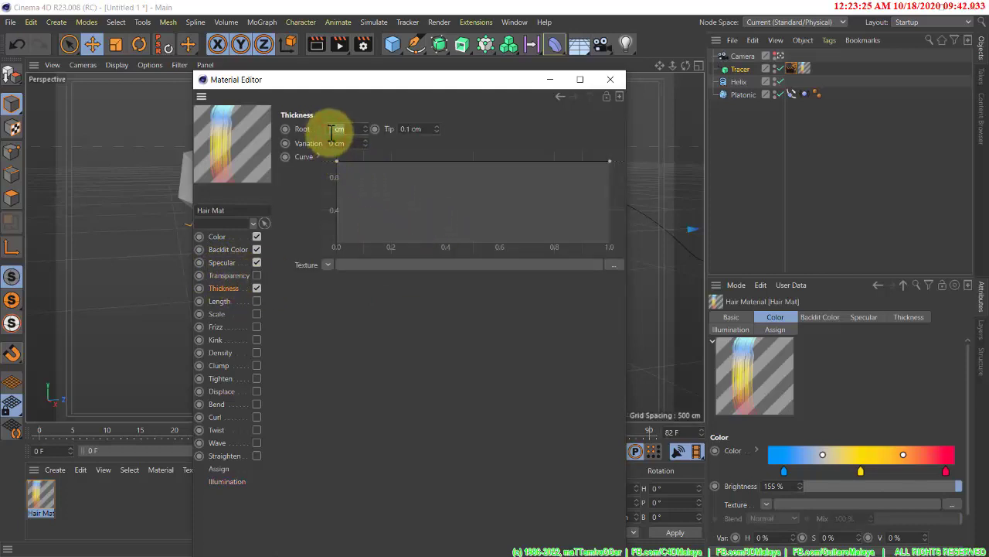
{"action": "type", "text": "0.5"}
{"action": "key", "text": "Return"}
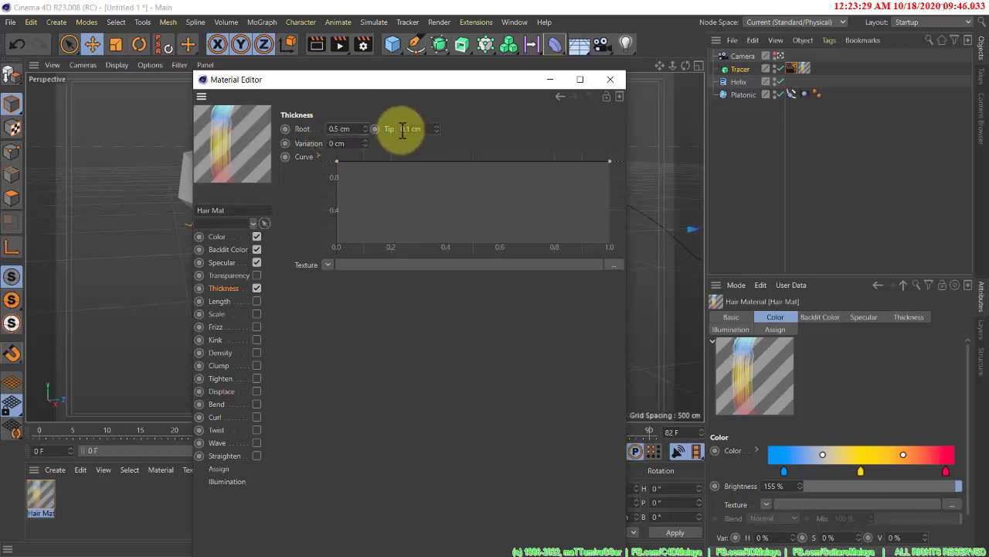
{"action": "double_click", "coordinate": [404, 130]}
{"action": "type", "text": "0"}
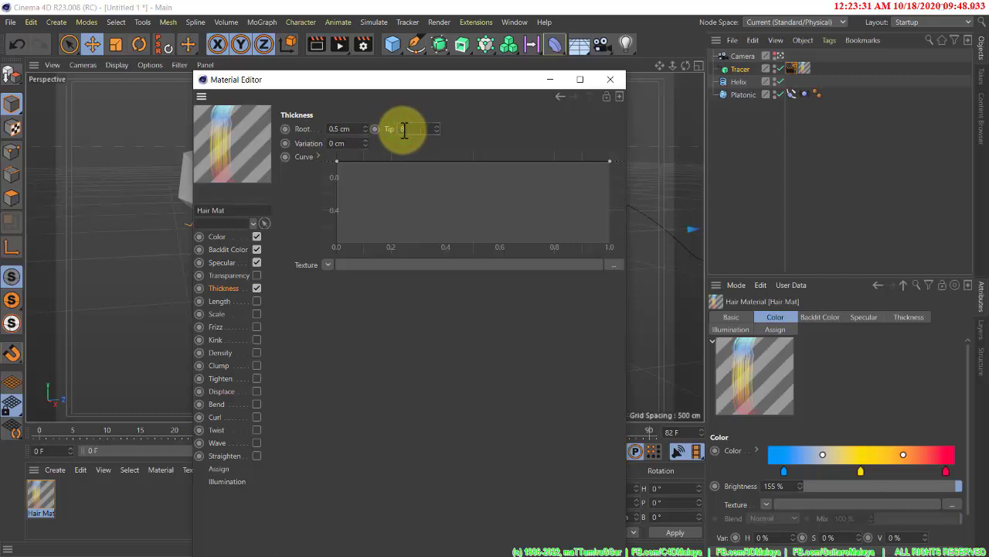
{"action": "key", "text": "Return"}
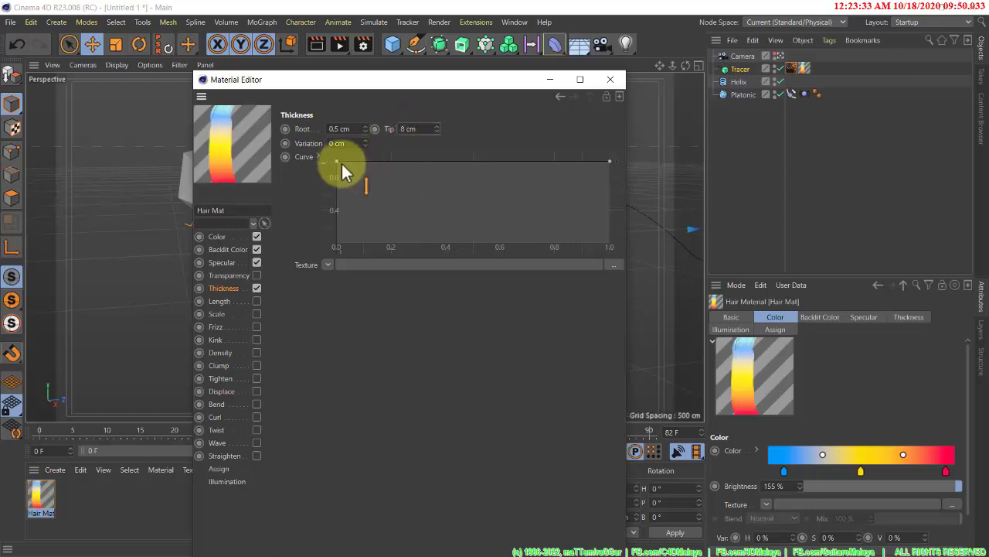
{"action": "left_click_drag", "start_coordinate": [335, 161], "coordinate": [302, 258]}
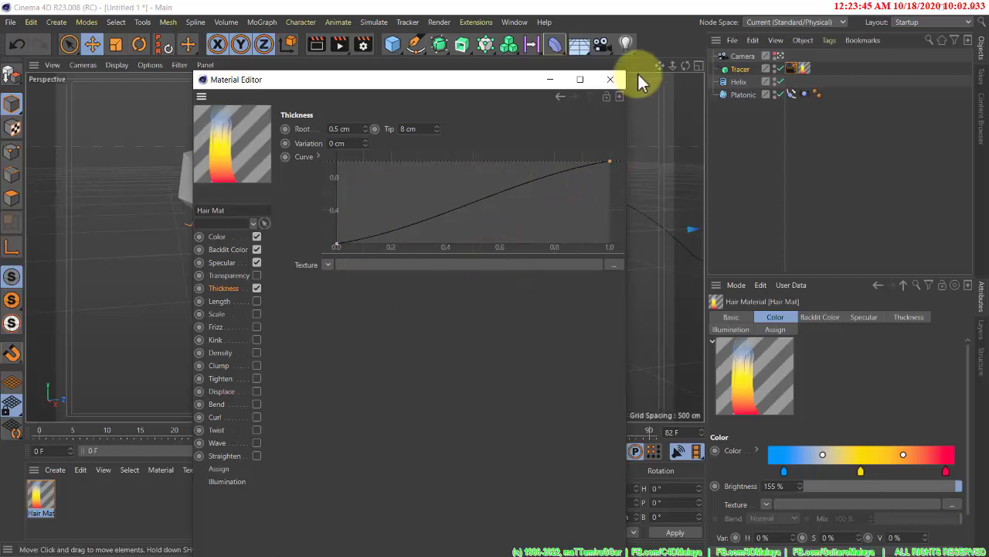
{"action": "left_click", "coordinate": [610, 80]}
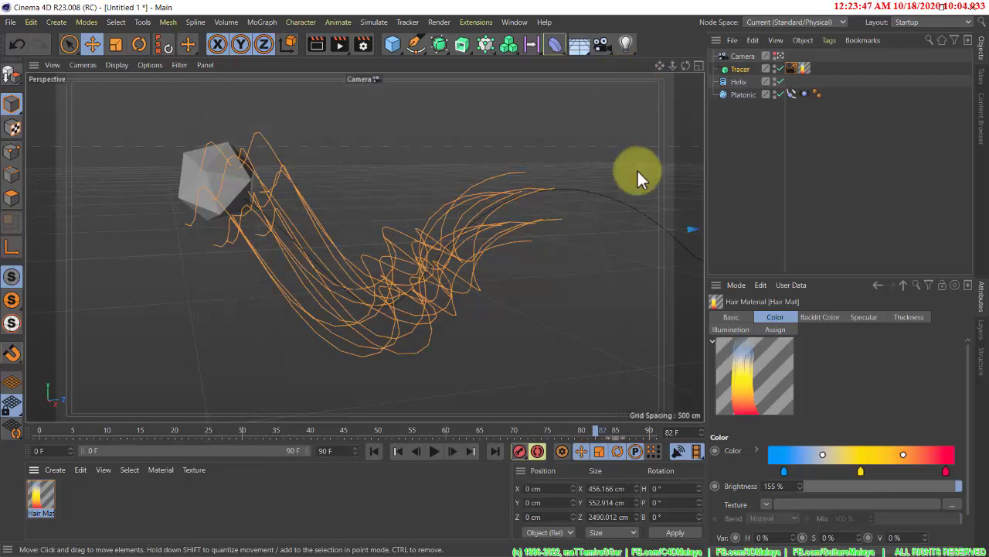
- Test-render the current frame in the viewport and in the Picture Viewer
{"action": "left_click", "coordinate": [316, 48]}
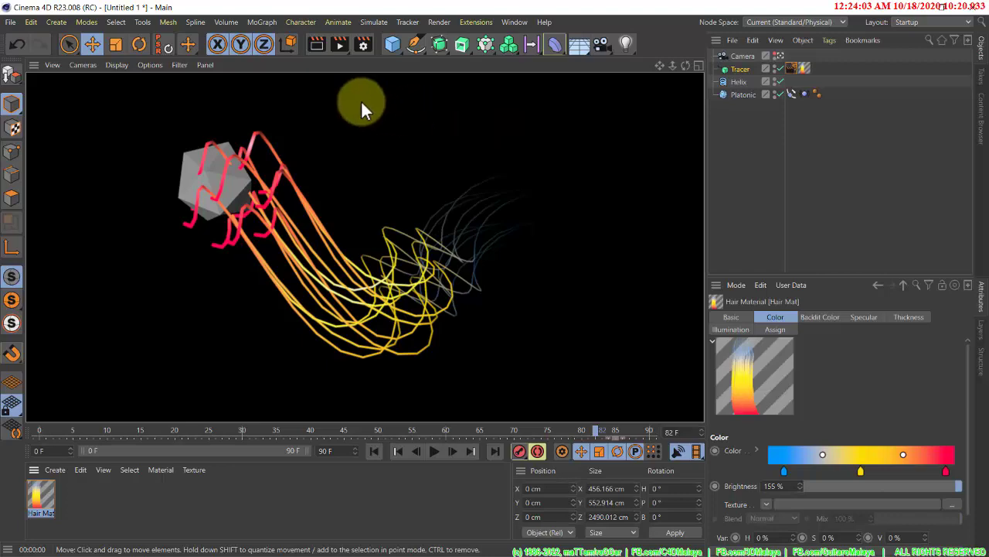
{"action": "left_click", "coordinate": [341, 49]}
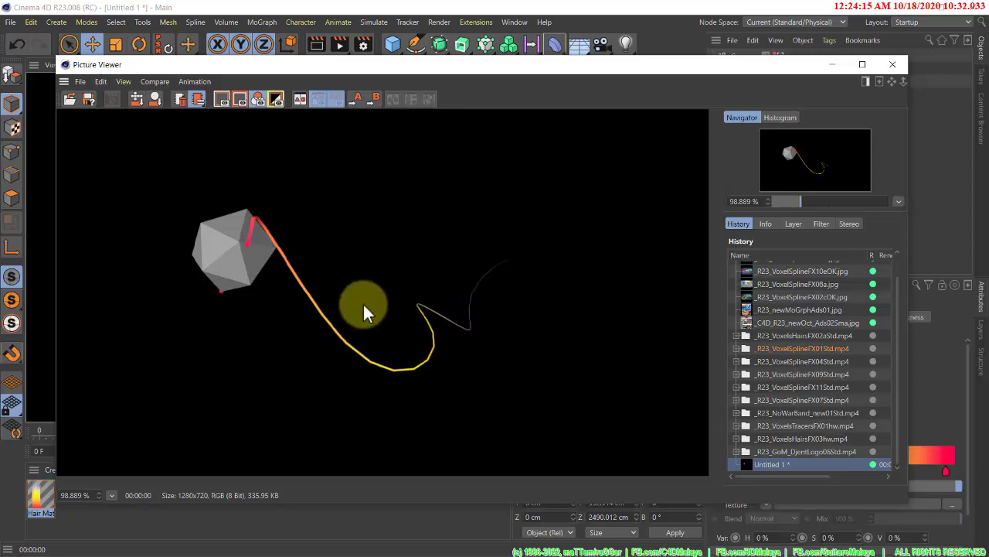
{"action": "left_click", "coordinate": [830, 64]}
- Bake the Tracer object as Alembic, saving into the preselected folder
{"action": "left_click", "coordinate": [749, 69]}
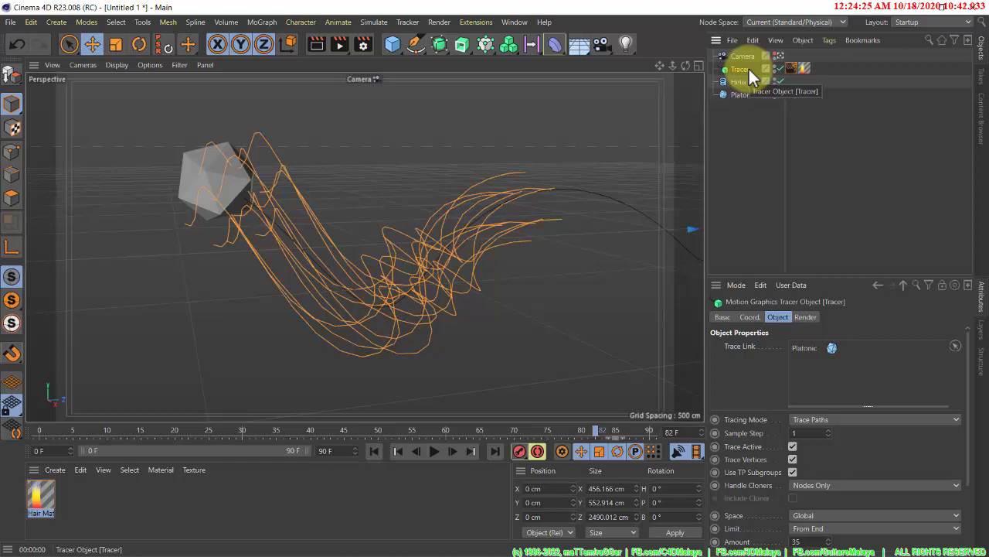
{"action": "right_click", "coordinate": [749, 69]}
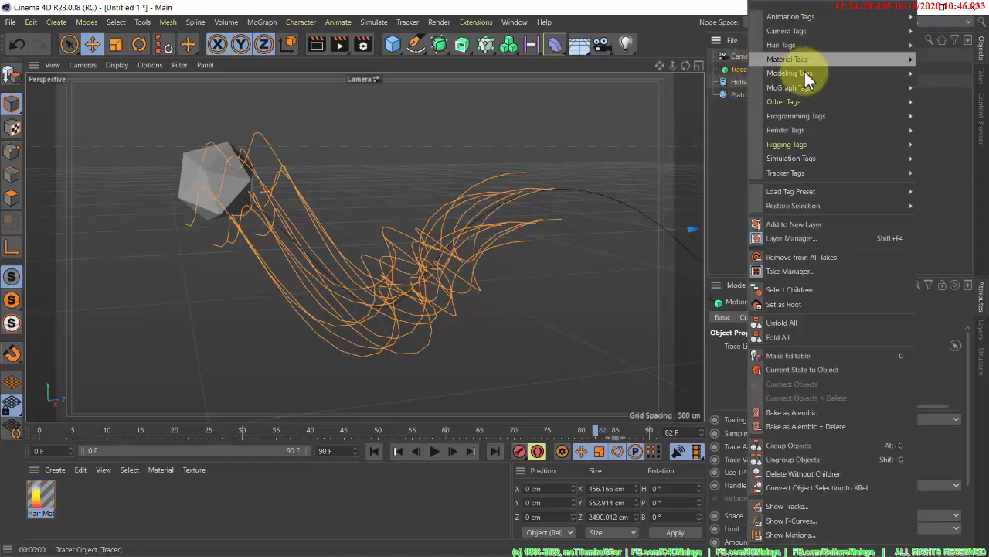
{"action": "mouse_move", "coordinate": [810, 93]}
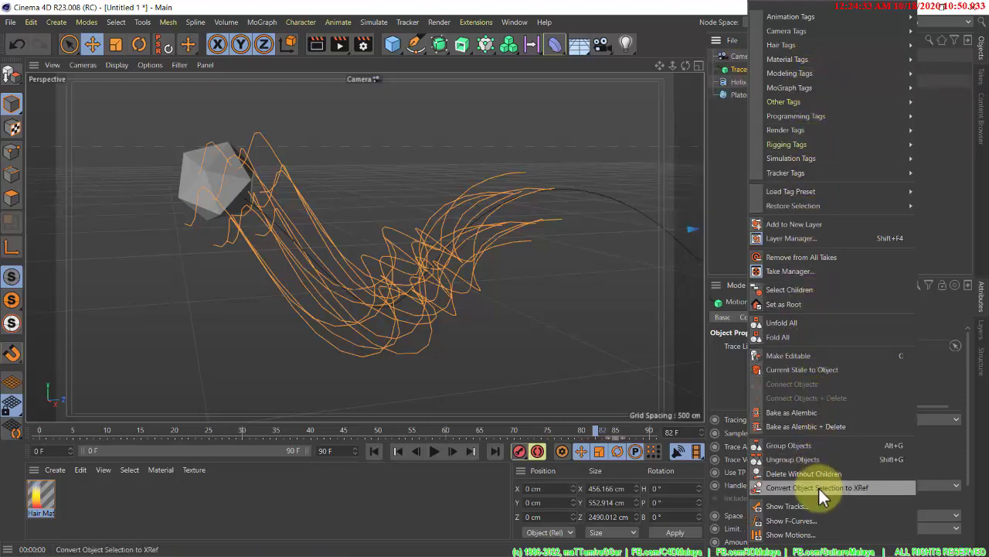
{"action": "left_click", "coordinate": [796, 412]}
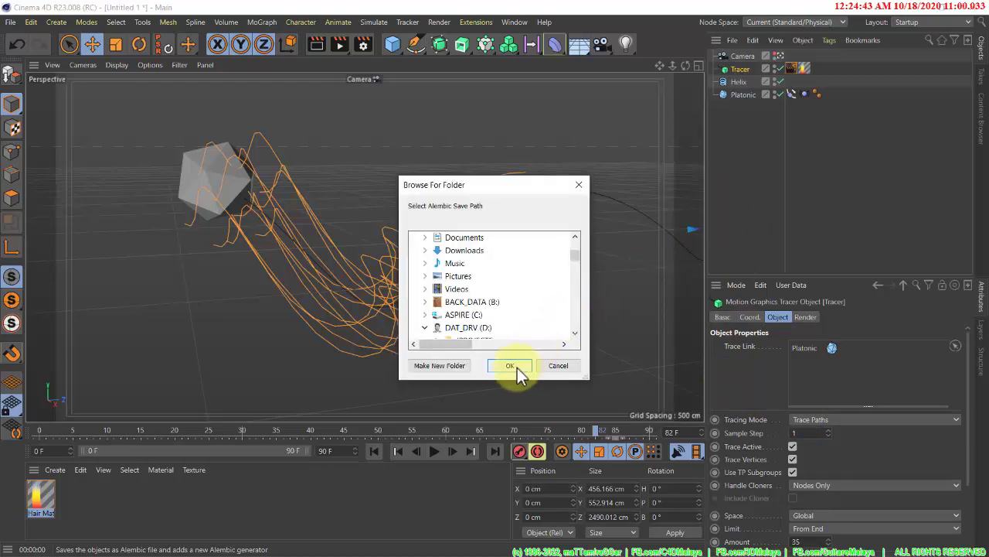
{"action": "left_click", "coordinate": [510, 365]}
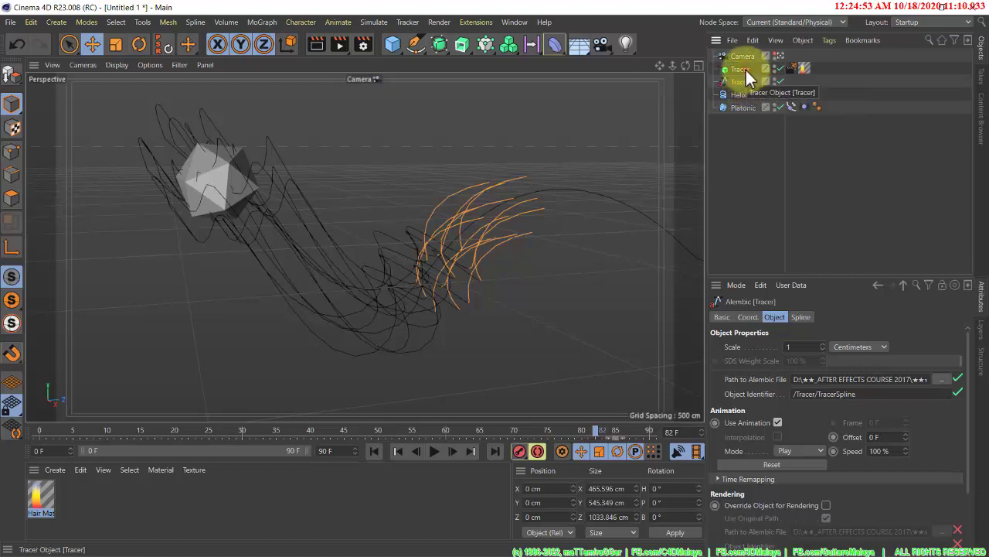
- Copy the Render and Hair Material tags from the Tracer to its baked Alembic object and test-render the frame in the Picture Viewer
{"action": "left_click", "coordinate": [745, 68]}
{"action": "left_click", "coordinate": [740, 81]}
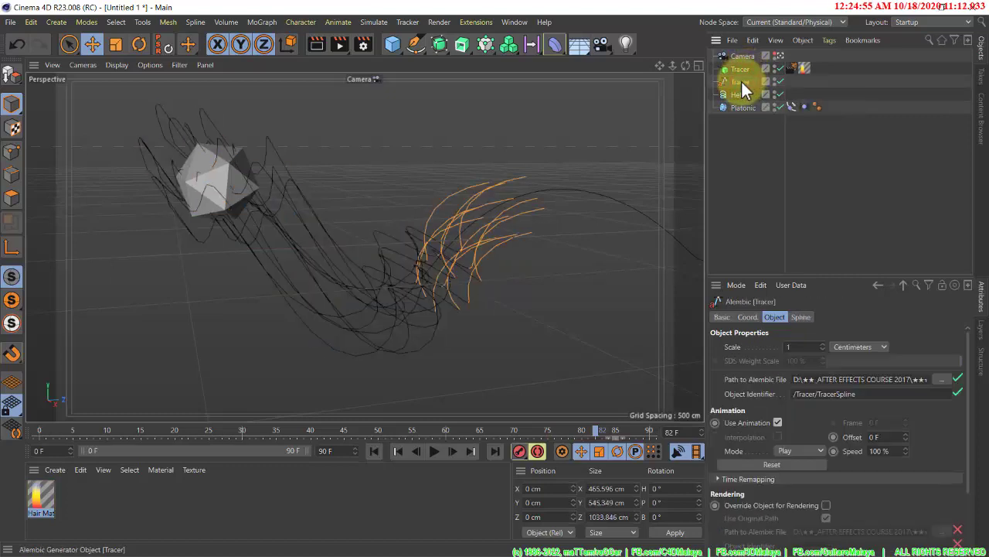
{"action": "left_click_drag", "start_coordinate": [817, 68], "coordinate": [792, 68]}
{"action": "left_click_drag", "start_coordinate": [796, 74], "coordinate": [799, 82], "text": "ctrl"}
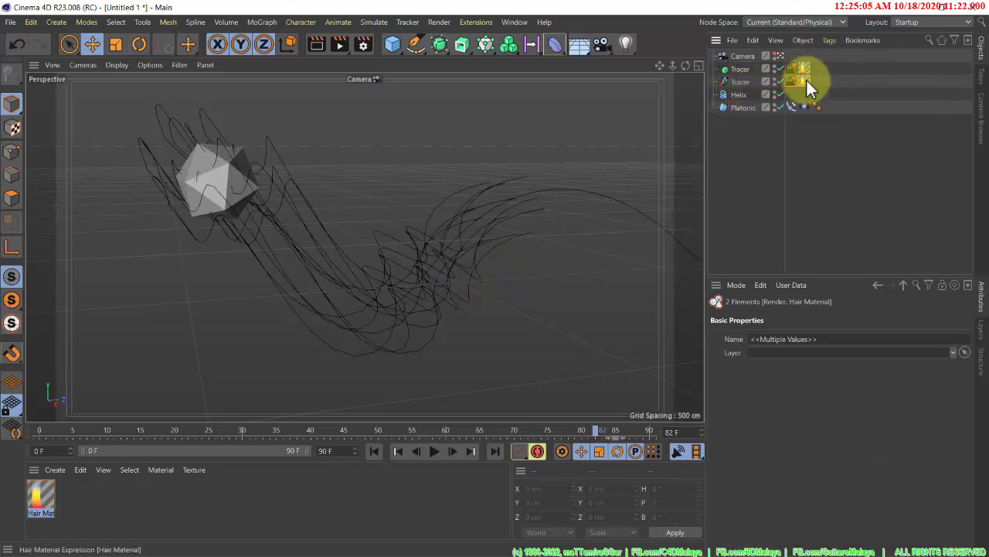
{"action": "left_click", "coordinate": [341, 47]}
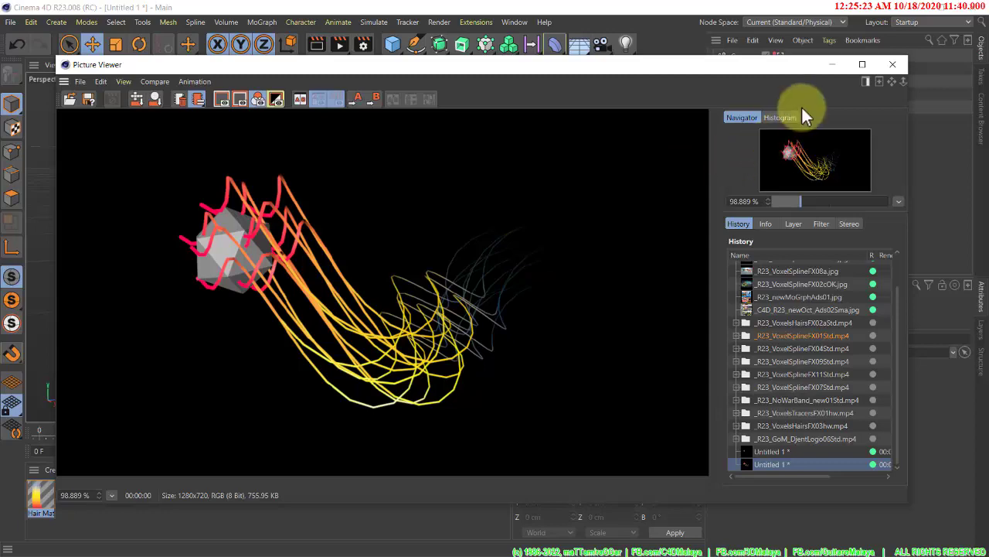
{"action": "left_click", "coordinate": [827, 67]}
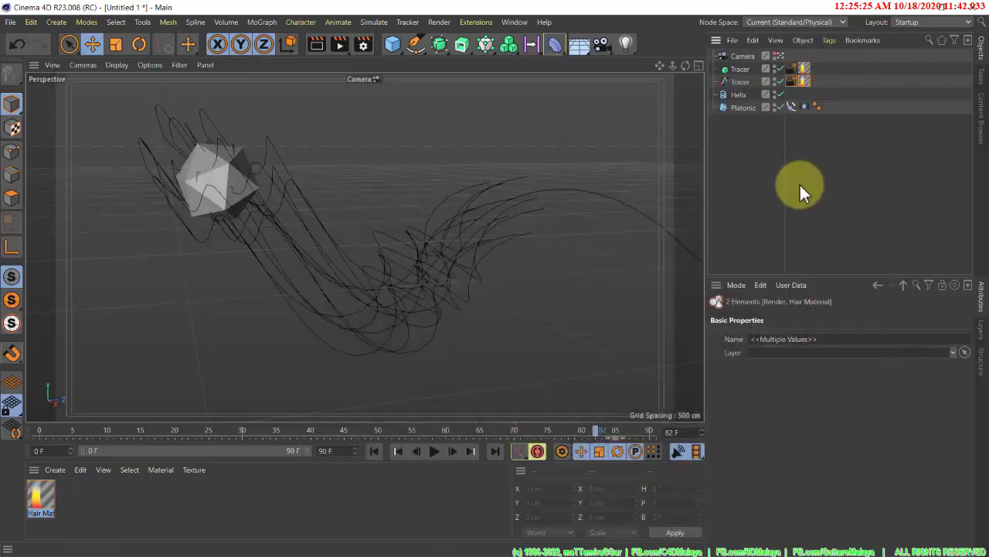
- Set the render output to the HDTV 1080 29.97 film/video preset
{"action": "left_click", "coordinate": [362, 48]}
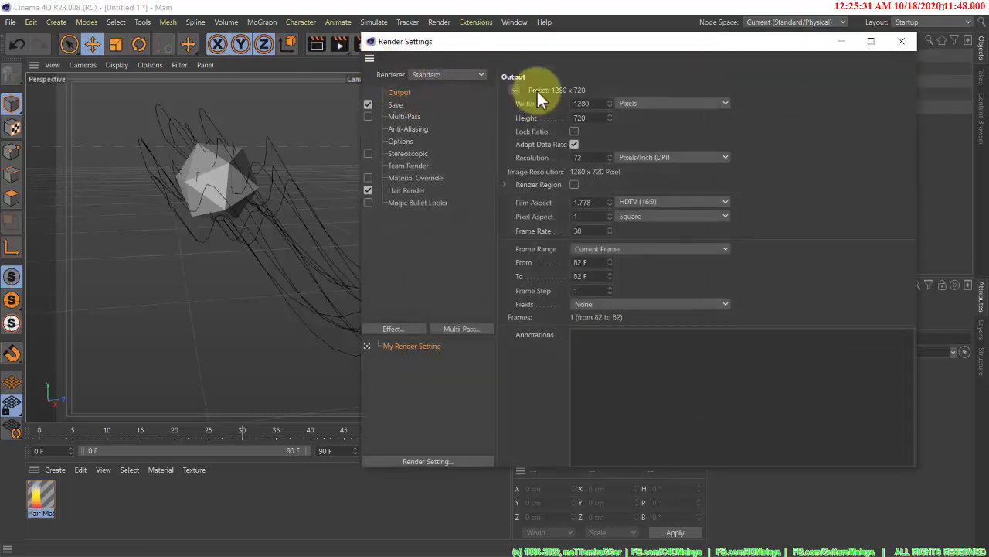
{"action": "left_click", "coordinate": [515, 90]}
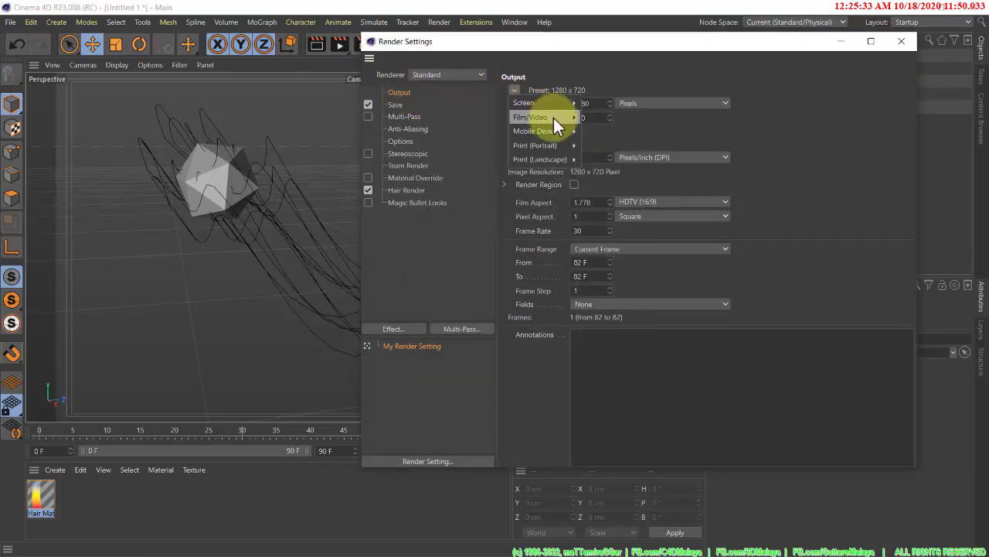
{"action": "mouse_move", "coordinate": [560, 119]}
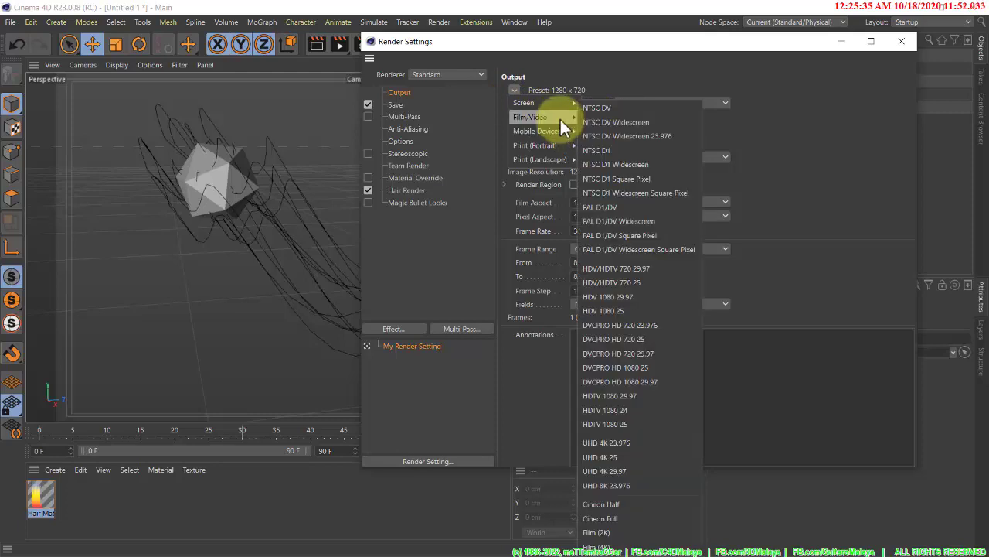
{"action": "left_click", "coordinate": [654, 395]}
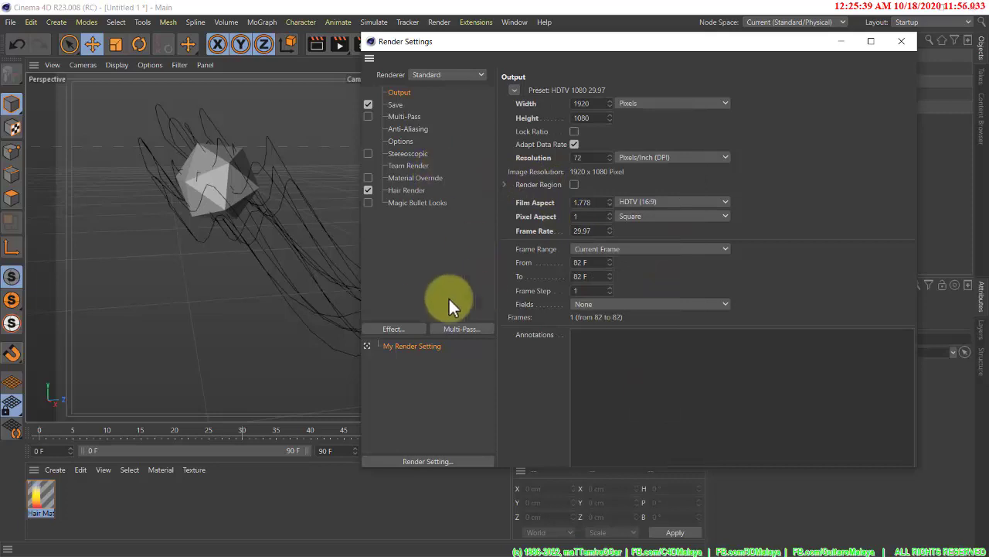
- Add the Ambient Occlusion render effect with a maximum ray length of 10 cm and a contrast of 50%
{"action": "left_click", "coordinate": [416, 328]}
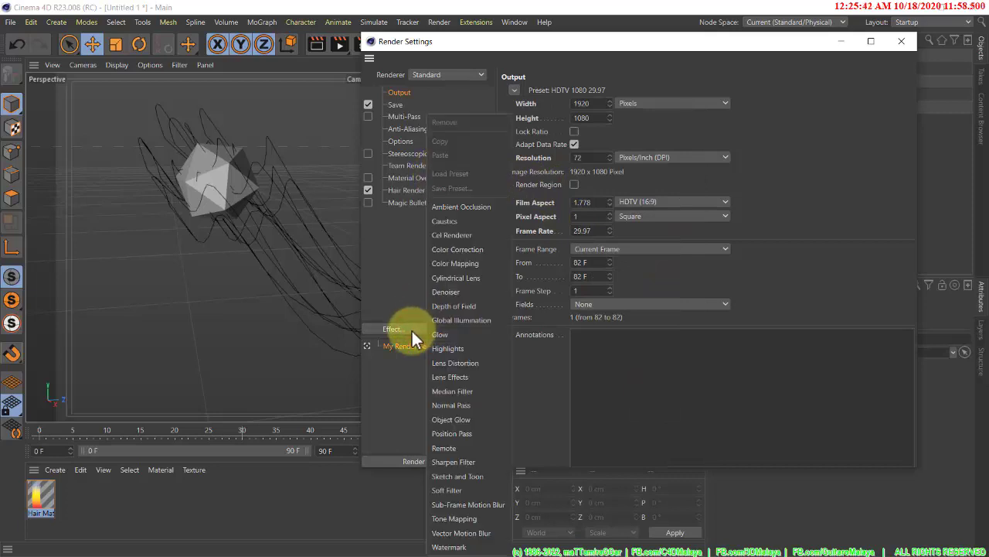
{"action": "left_click", "coordinate": [492, 207]}
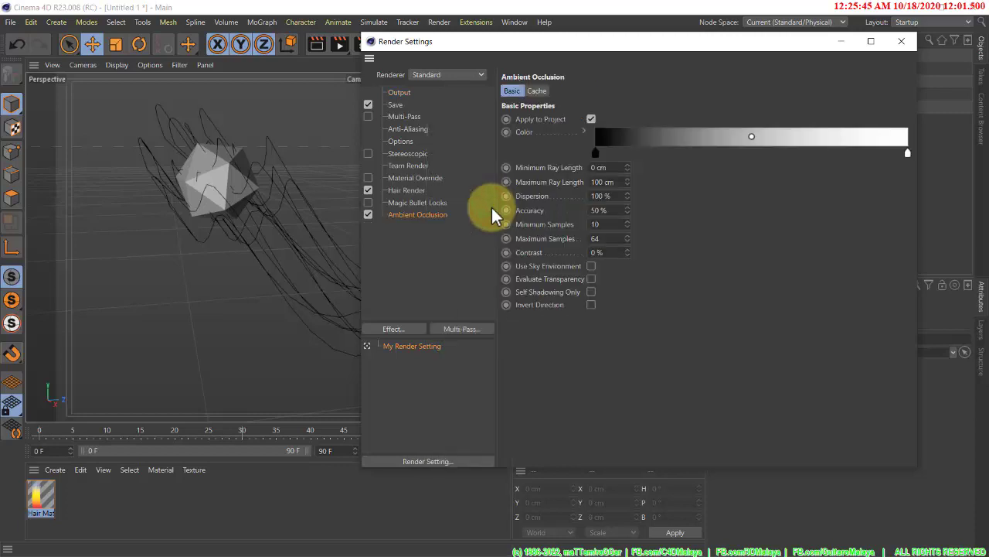
{"action": "left_click", "coordinate": [594, 181]}
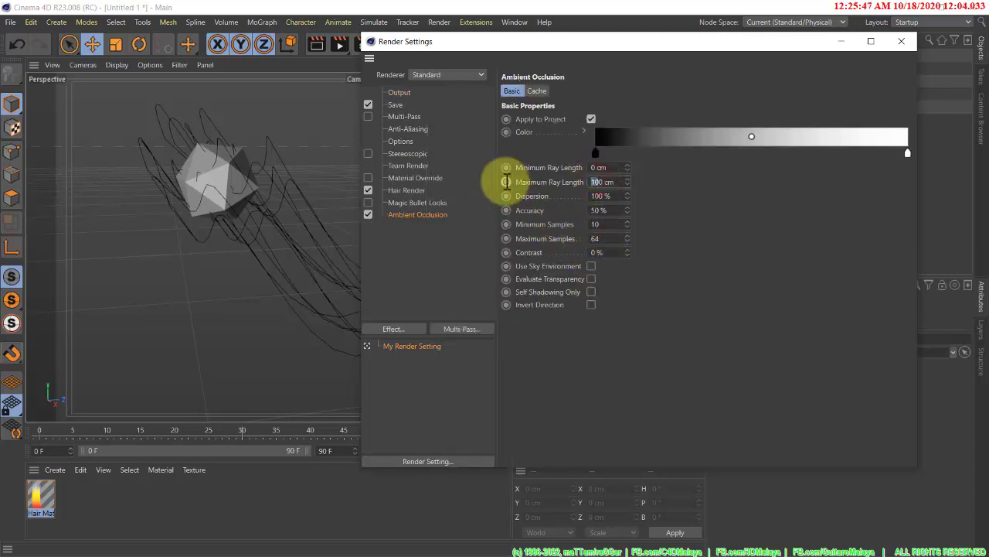
{"action": "key", "text": "Delete"}
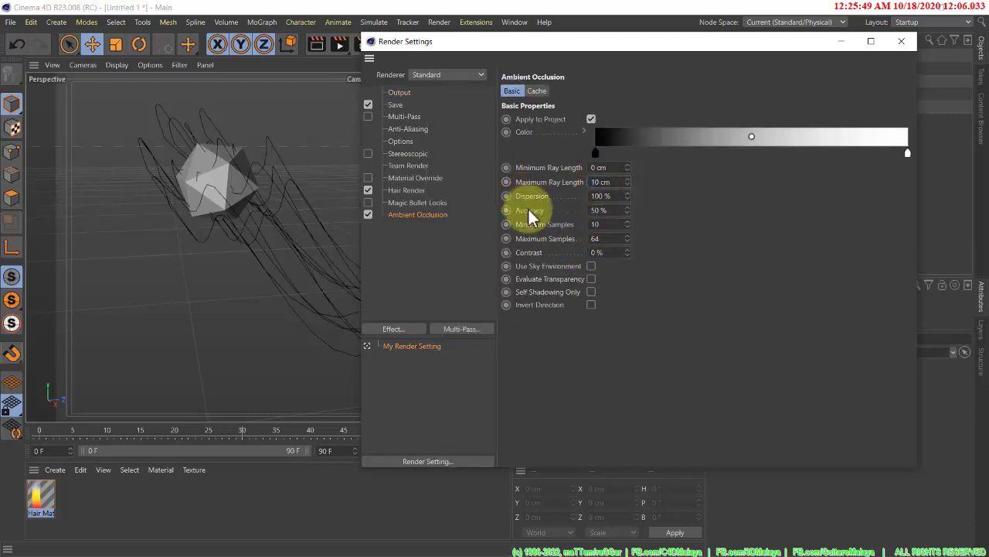
{"action": "left_click", "coordinate": [592, 252]}
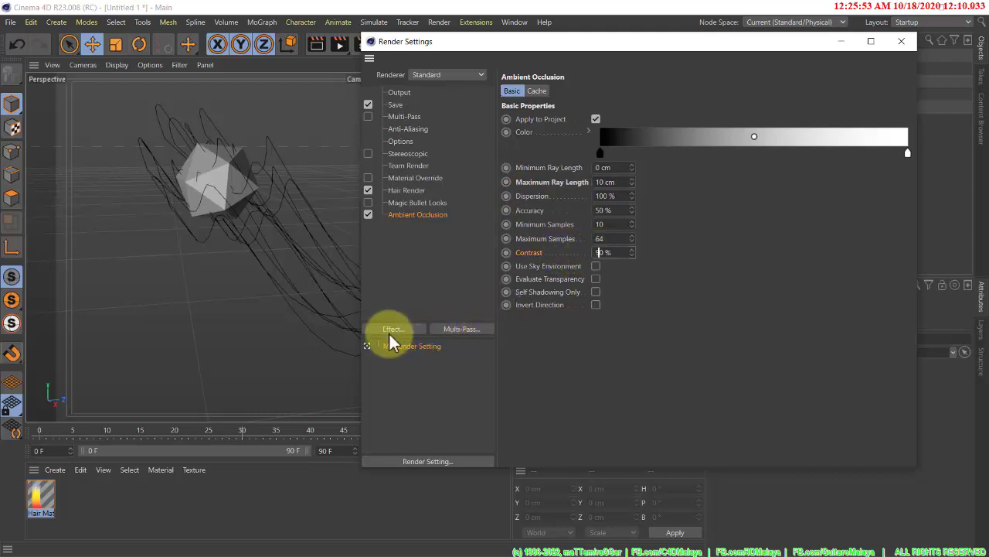
- Add the Denoiser and Object Glow effects to the render settings
{"action": "left_click", "coordinate": [409, 341]}
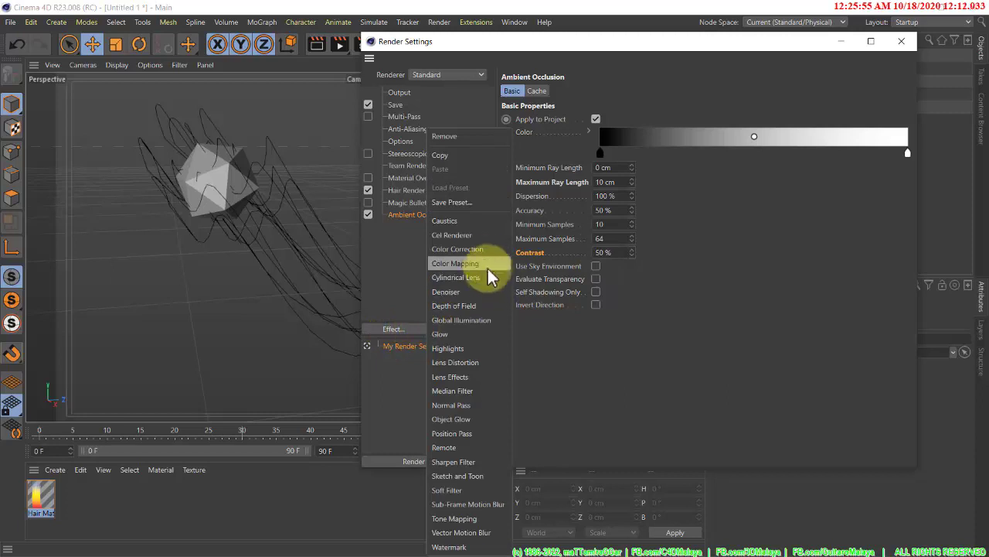
{"action": "left_click", "coordinate": [480, 291]}
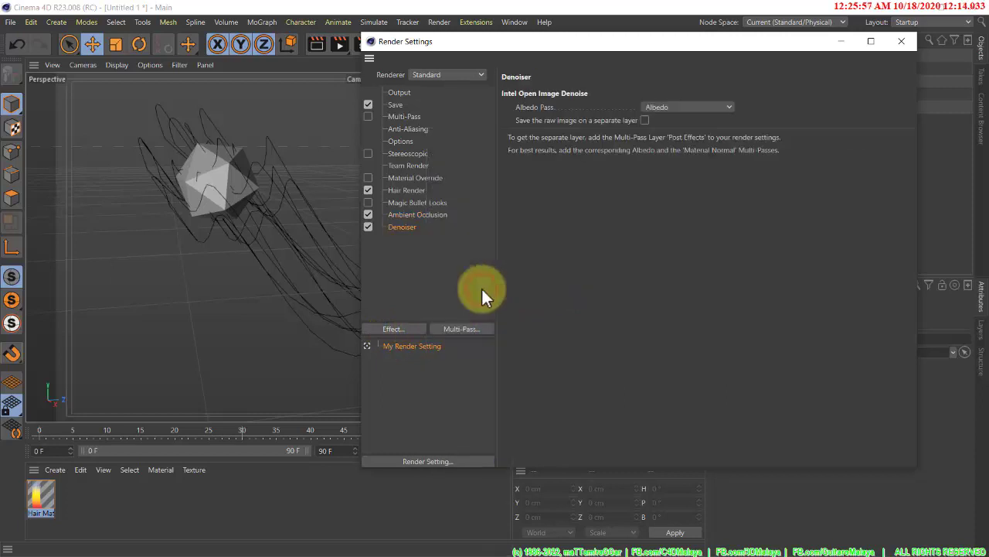
{"action": "left_click", "coordinate": [406, 327]}
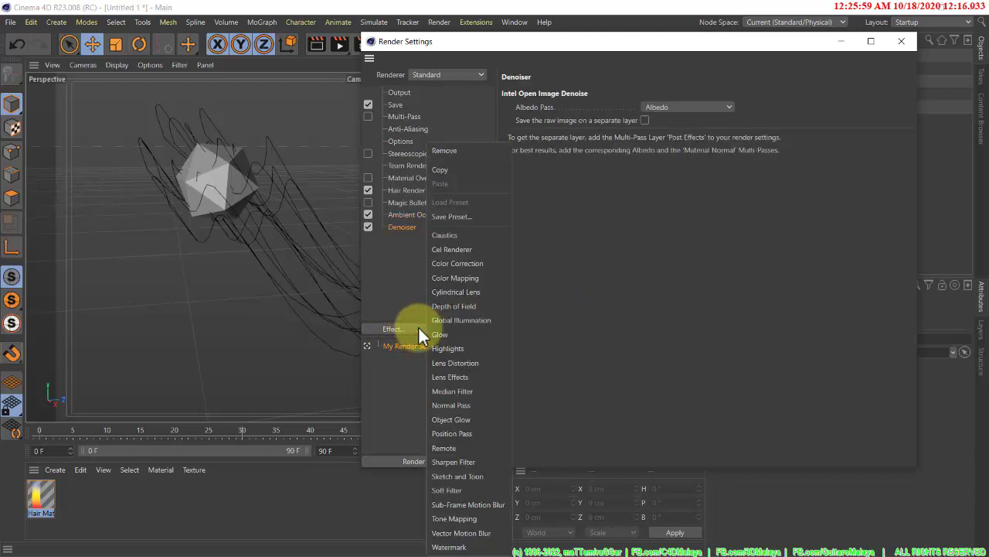
{"action": "left_click", "coordinate": [488, 419]}
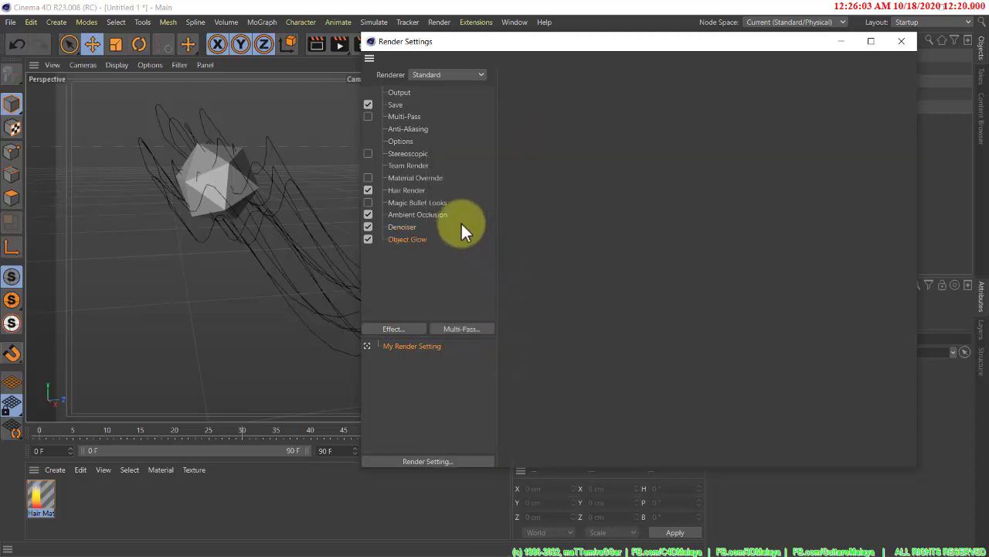
- Enable the Magic Bullet Looks render effect and open its look editor
{"action": "left_click", "coordinate": [424, 201]}
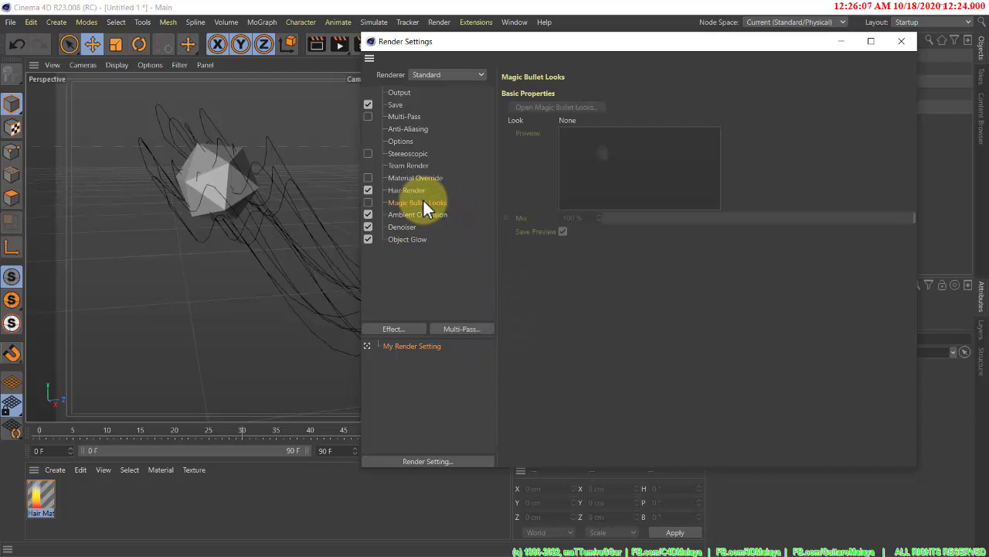
{"action": "left_click", "coordinate": [369, 202]}
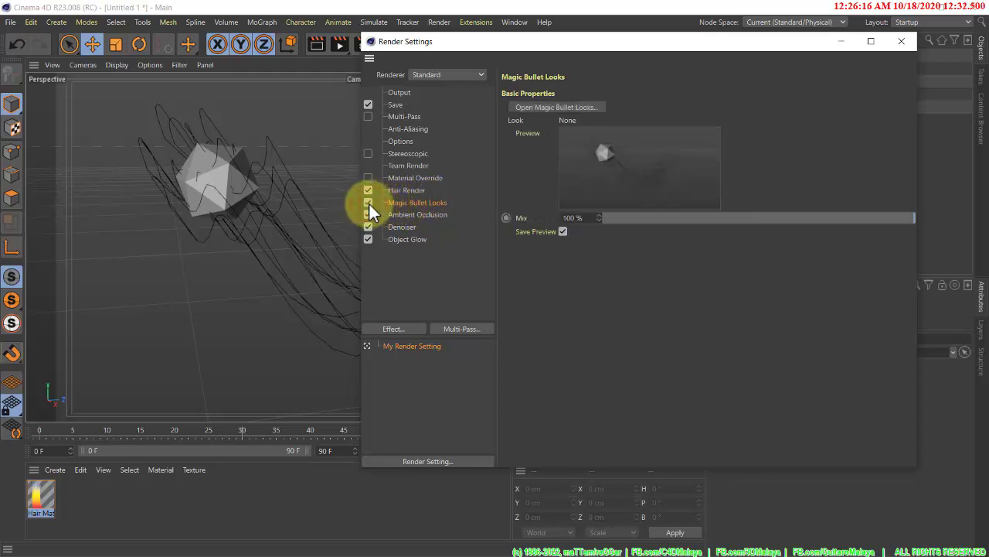
{"action": "left_click", "coordinate": [575, 106]}
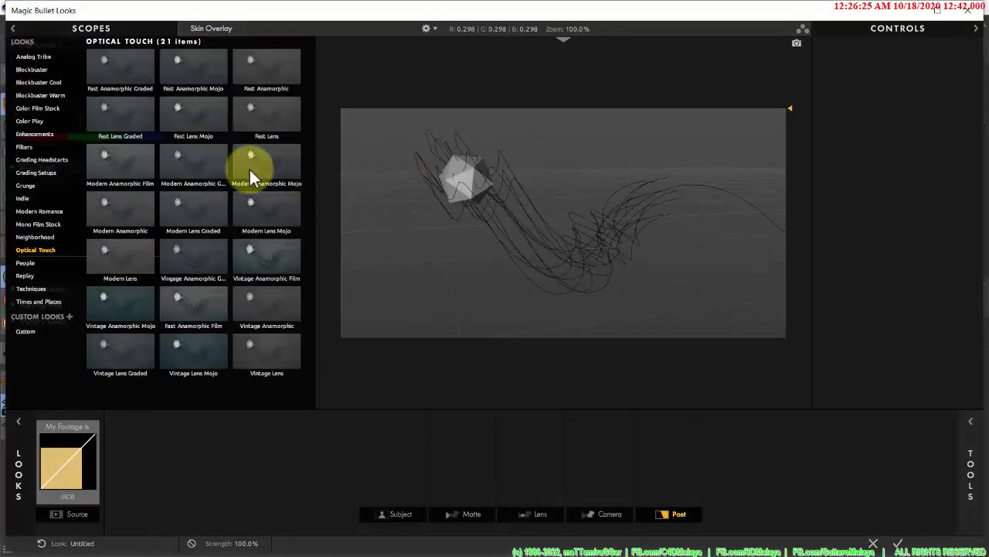
- Compare several looks in the Optical Touch collection and apply Fast Anamorphic Graded
{"action": "left_click", "coordinate": [133, 71]}
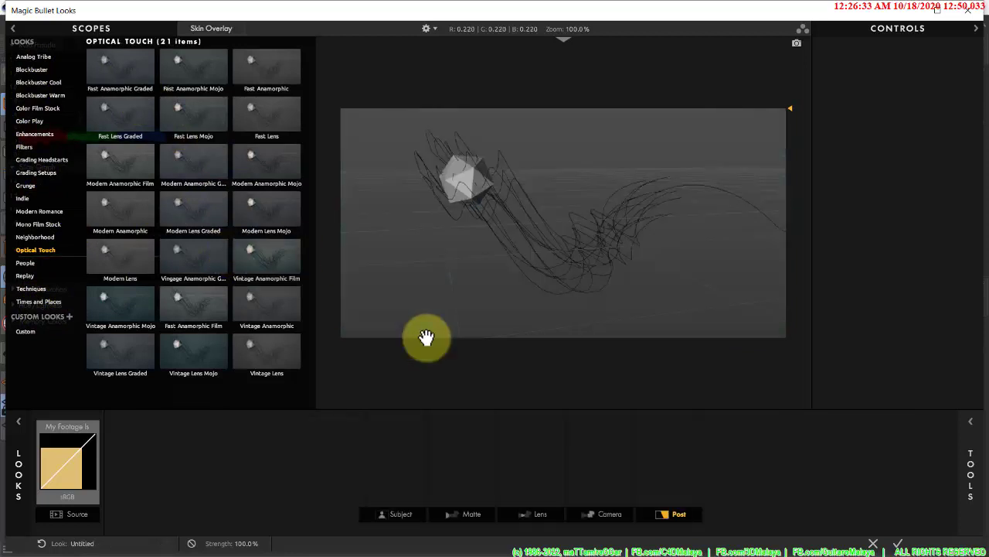
{"action": "left_click", "coordinate": [183, 360]}
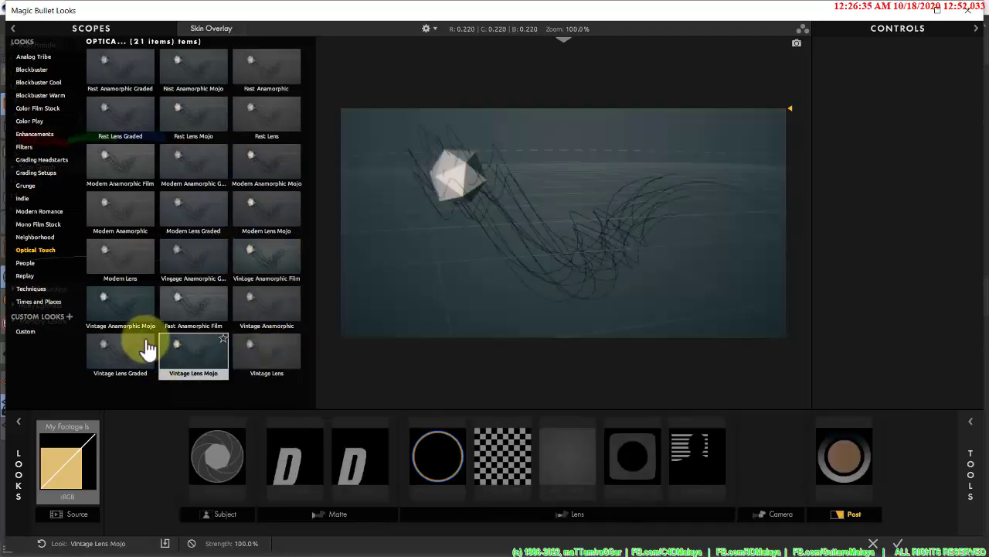
{"action": "left_click", "coordinate": [146, 164]}
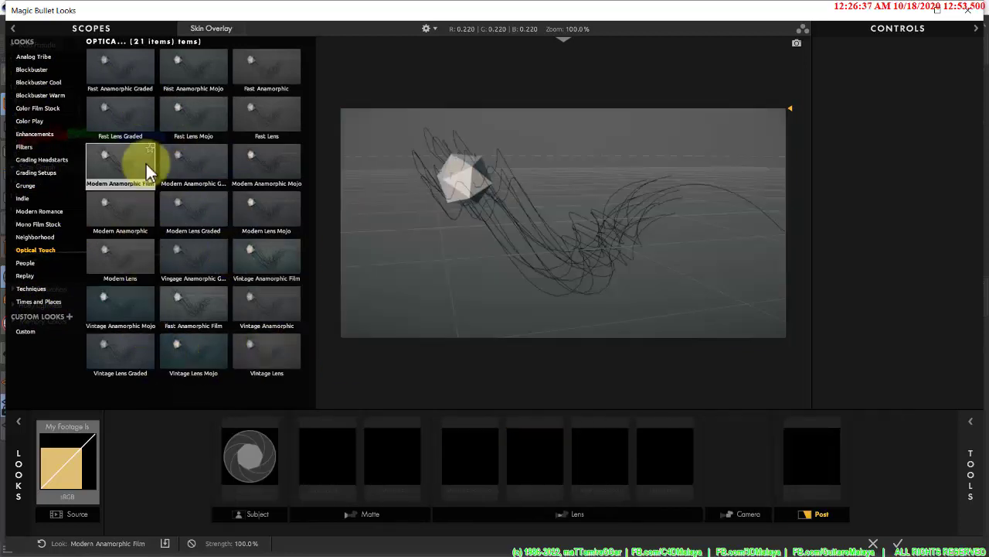
{"action": "left_click", "coordinate": [124, 76]}
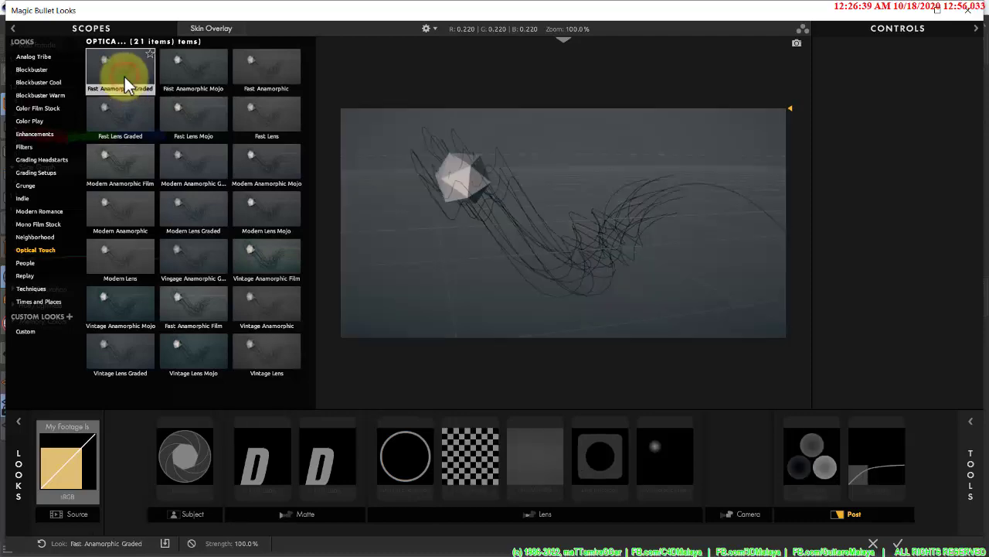
{"action": "left_click", "coordinate": [287, 157]}
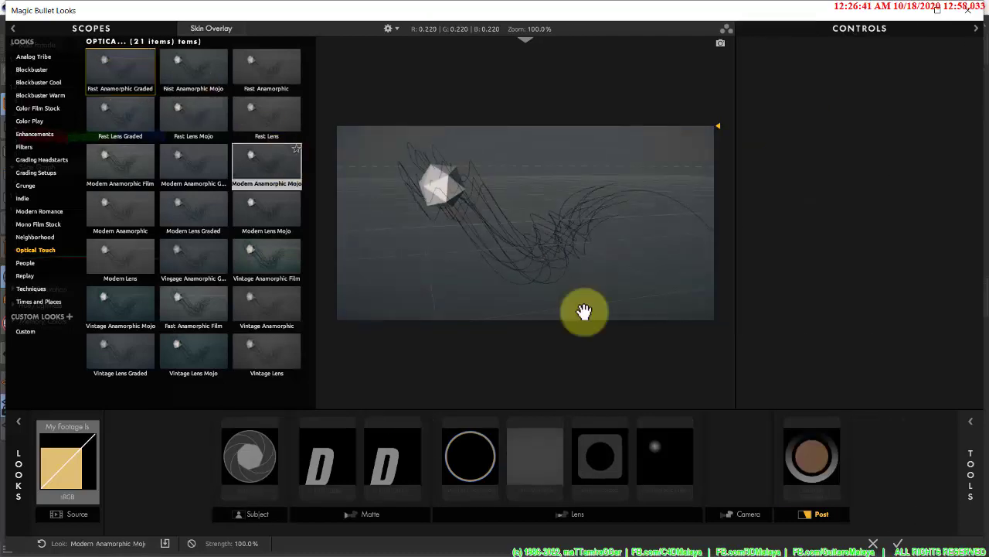
- Set the look's Anamorphic Flare to a boost of -1 and a threshold of 2
{"action": "left_click", "coordinate": [677, 461]}
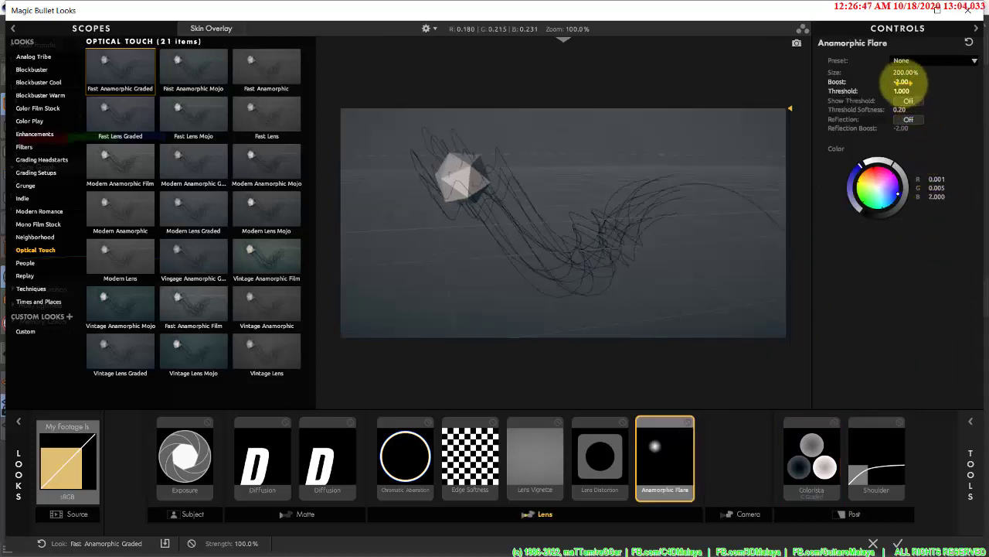
{"action": "double_click", "coordinate": [904, 82]}
{"action": "type", "text": "-1"}
{"action": "key", "text": "Tab"}
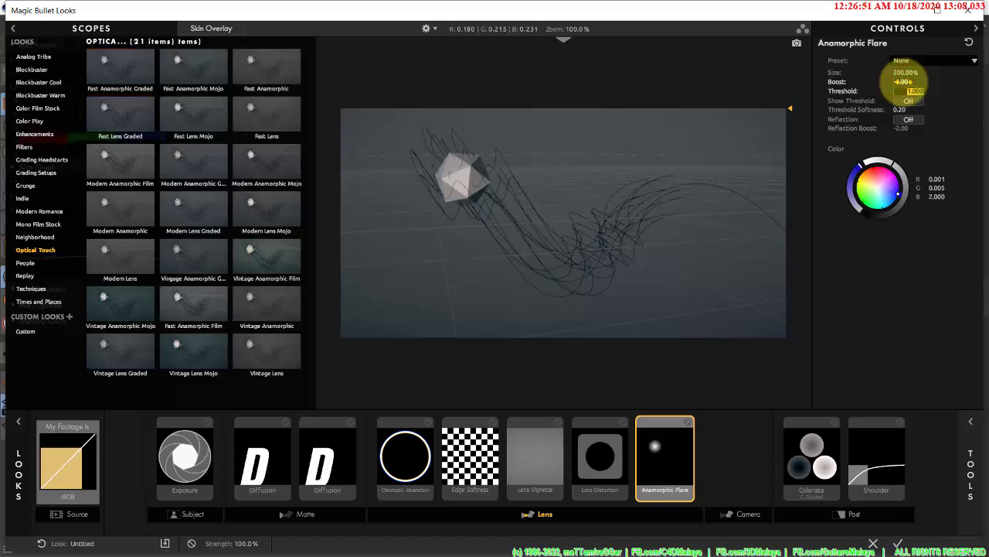
{"action": "type", "text": "2"}
{"action": "key", "text": "Return"}
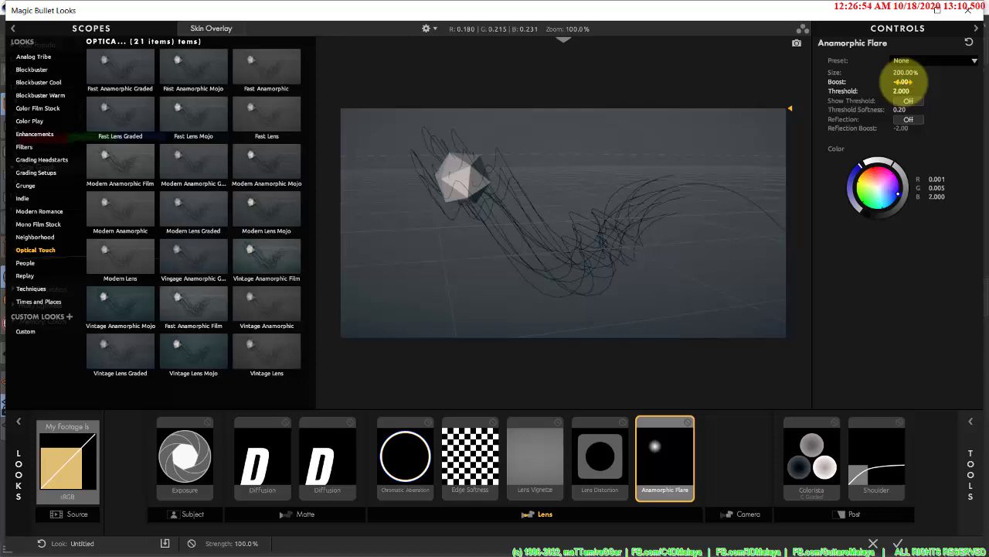
- Add a Star Filter to the look's Matte stage after the two Diffusion tools
{"action": "left_click", "coordinate": [361, 496]}
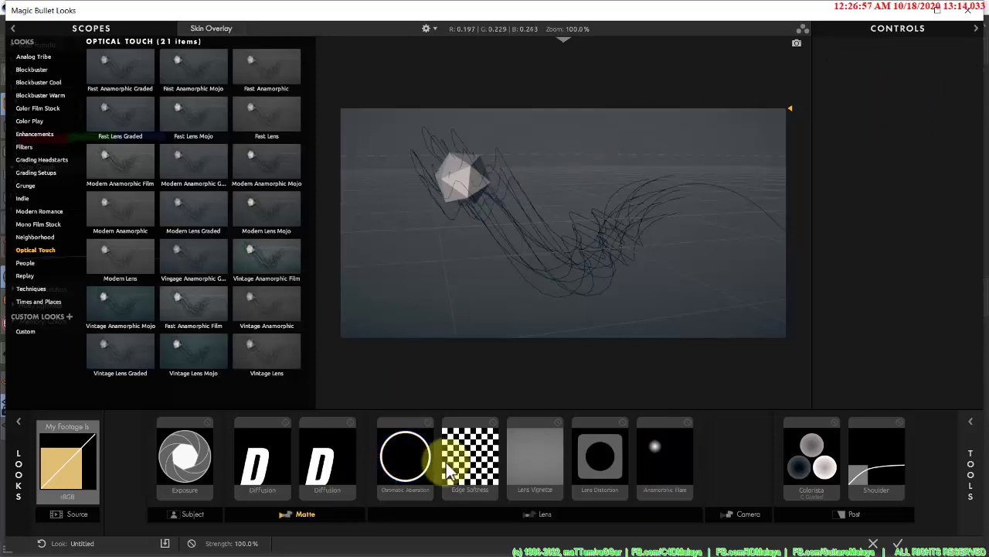
{"action": "mouse_move", "coordinate": [971, 433]}
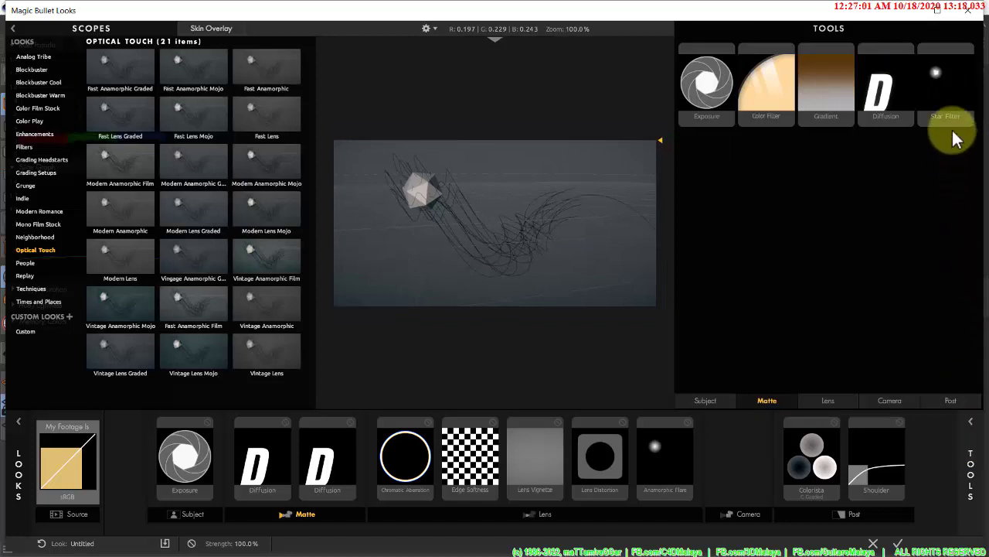
{"action": "left_click_drag", "start_coordinate": [948, 97], "coordinate": [360, 451]}
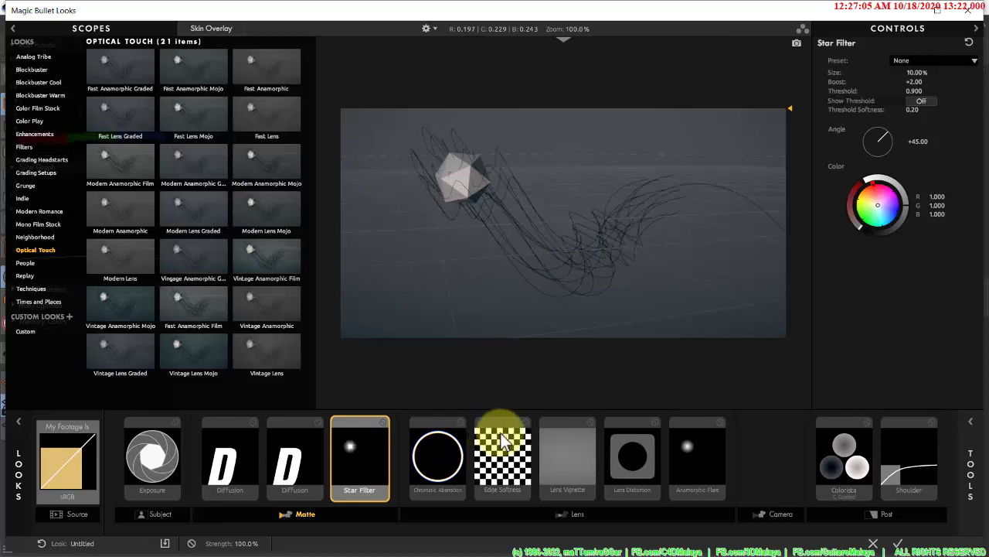
{"action": "left_click", "coordinate": [360, 467]}
- Set the Star Filter to size 1%, boost -2 and threshold 2, accept the look and close the render settings
{"action": "left_click", "coordinate": [917, 72]}
{"action": "key", "text": "BackSpace"}
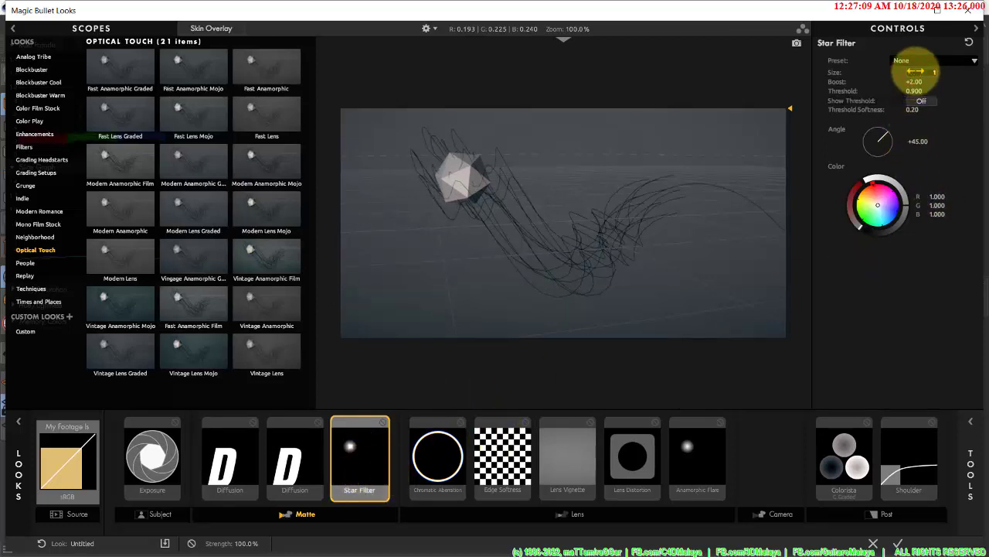
{"action": "type", "text": "1"}
{"action": "key", "text": "Tab"}
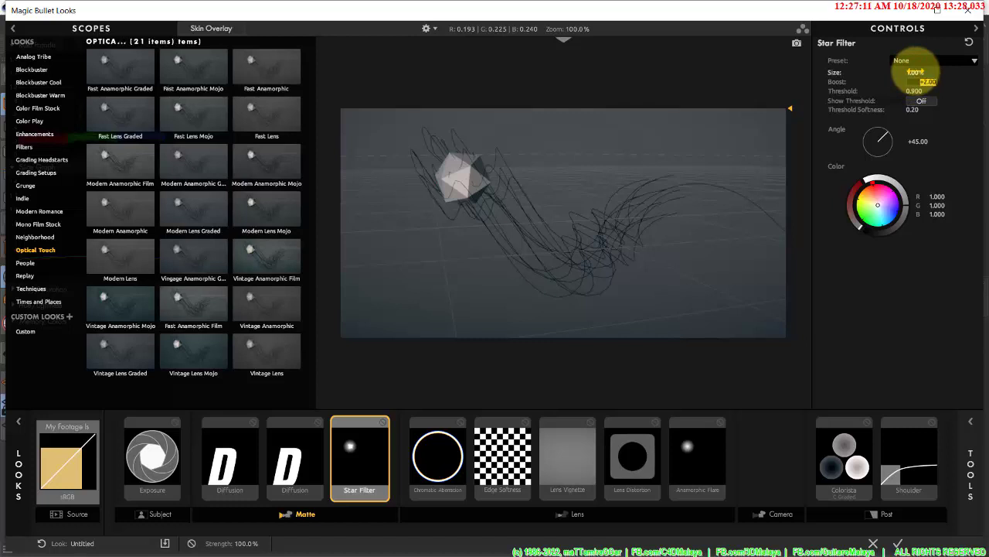
{"action": "type", "text": "-2"}
{"action": "key", "text": "Tab"}
{"action": "type", "text": "2"}
{"action": "key", "text": "Return"}
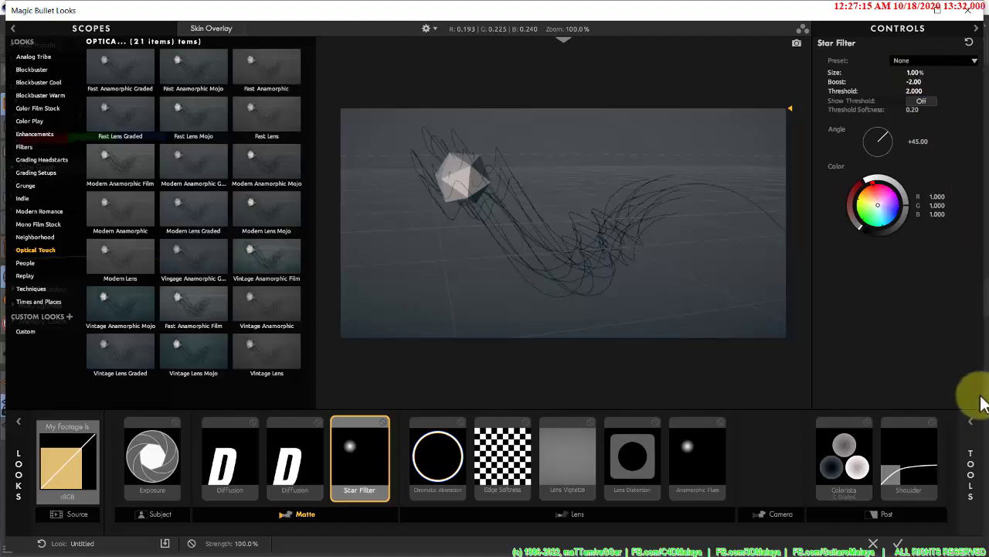
{"action": "left_click", "coordinate": [897, 543]}
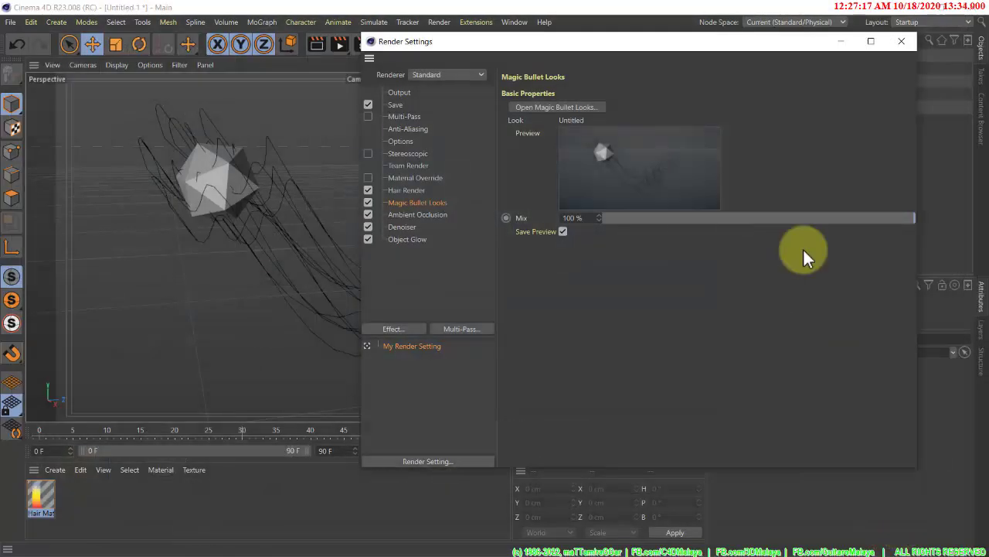
{"action": "left_click", "coordinate": [900, 45]}
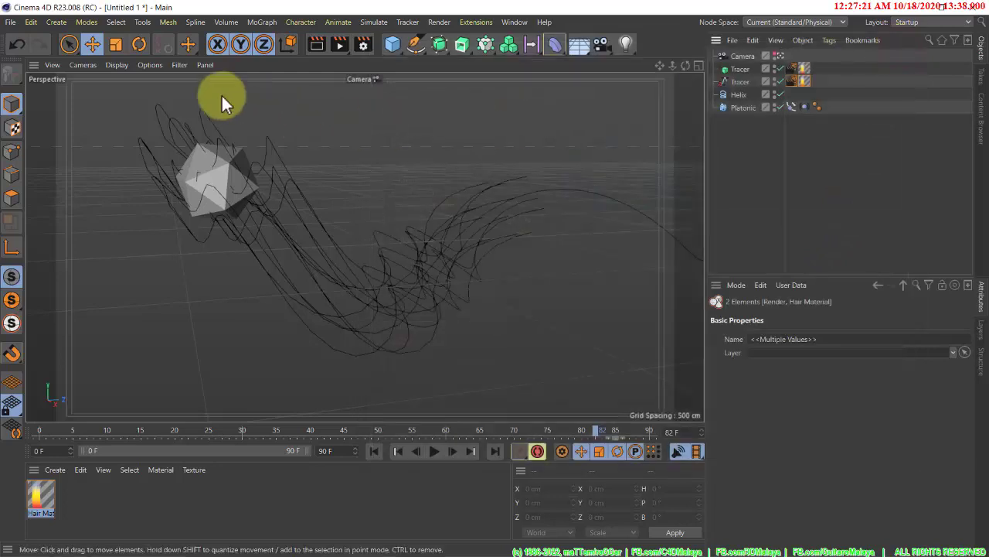
- Turn on the Magic Bullet Looks display in the perspective viewport and render the current frame there
{"action": "left_click", "coordinate": [153, 65]}
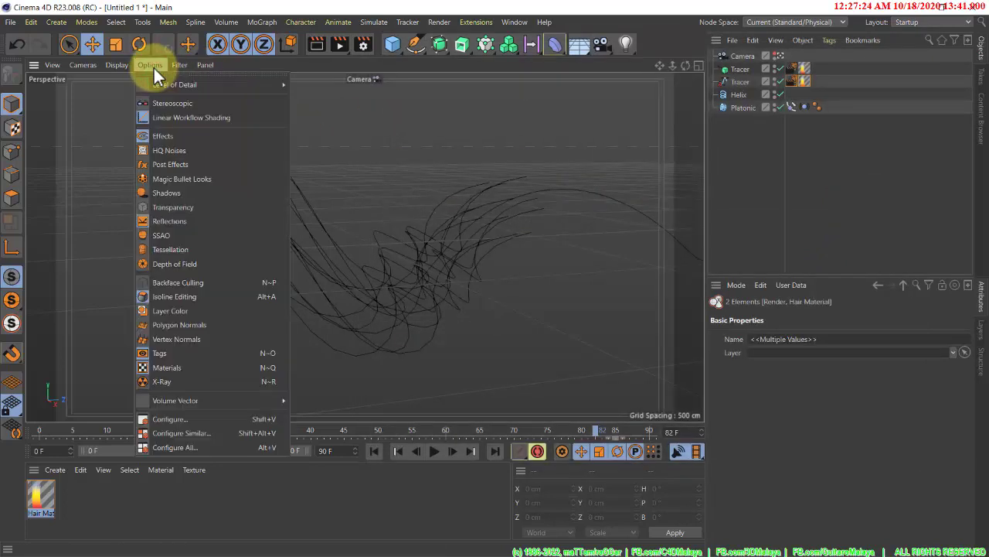
{"action": "left_click", "coordinate": [210, 177]}
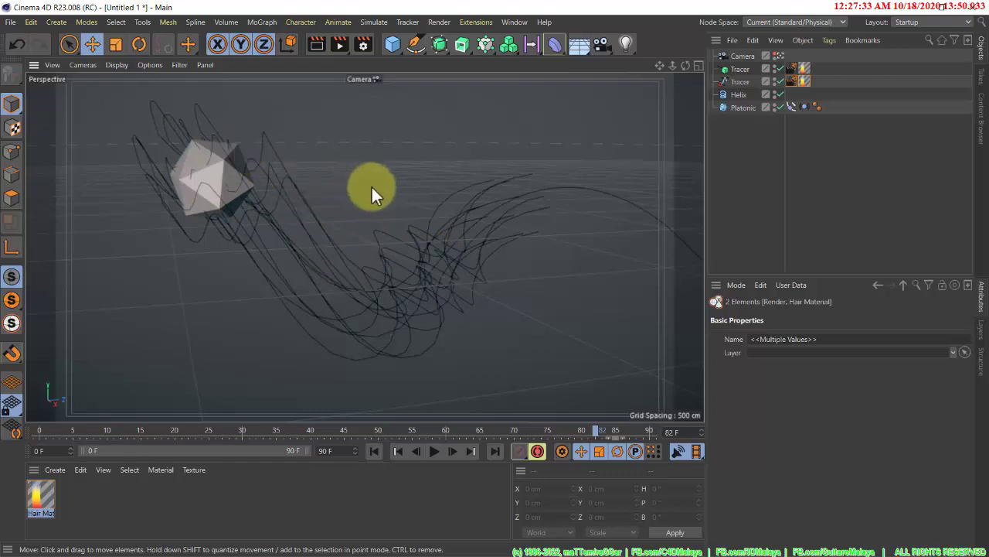
{"action": "left_click", "coordinate": [317, 46]}
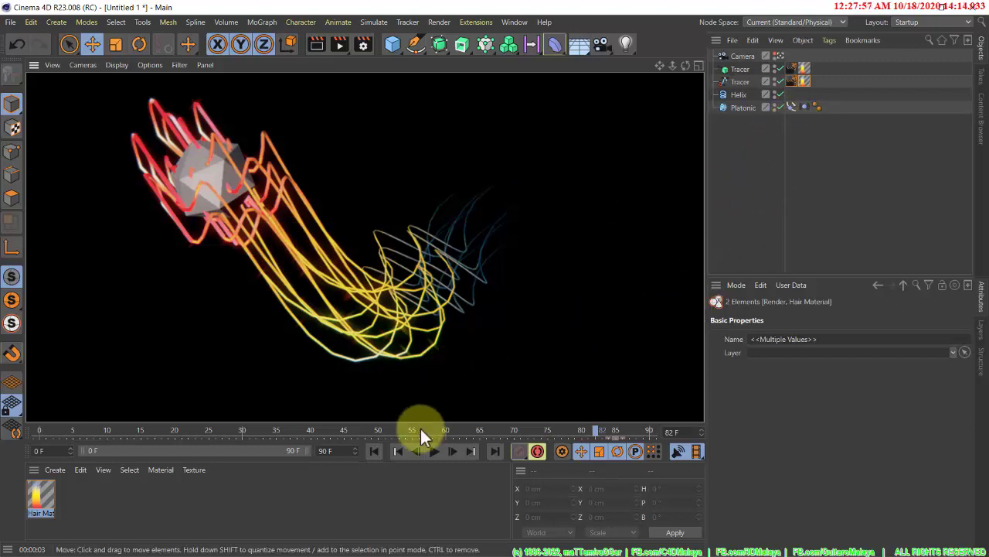
- Play the animation from the first frame to review the spline trails with the look applied
{"action": "left_click", "coordinate": [374, 453]}
{"action": "left_click", "coordinate": [435, 453]}
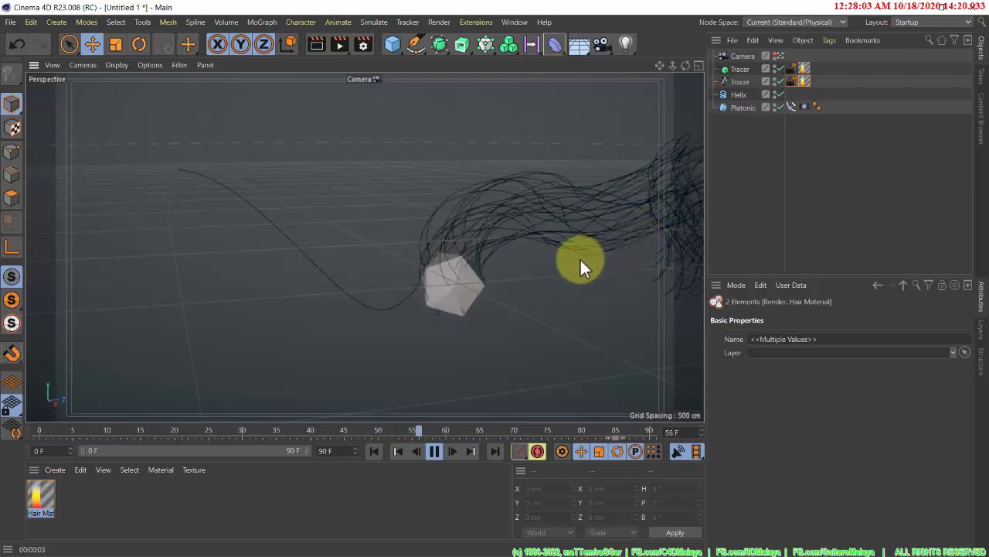
{"action": "left_click", "coordinate": [436, 451]}
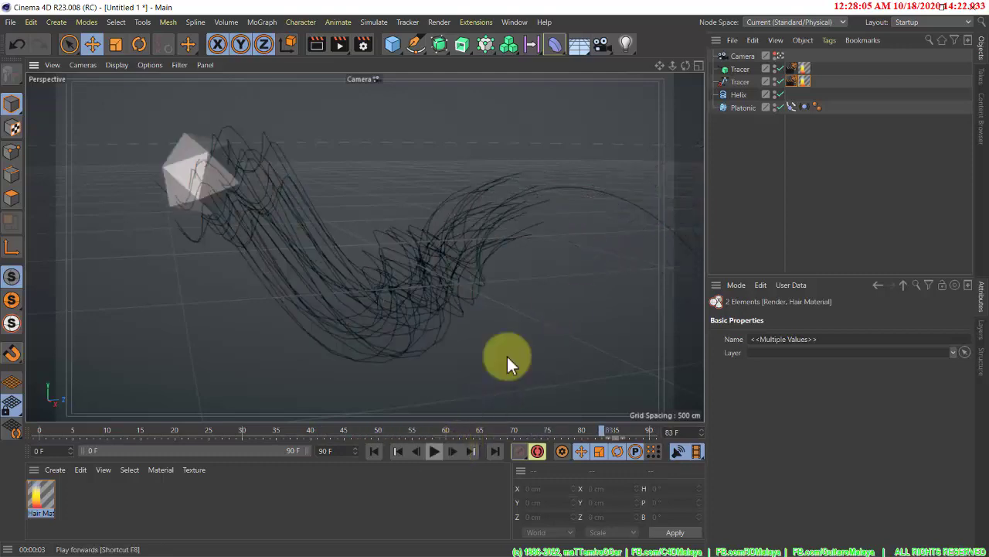
- Group the Camera under a new Null object and expand the group
{"action": "left_click", "coordinate": [744, 57]}
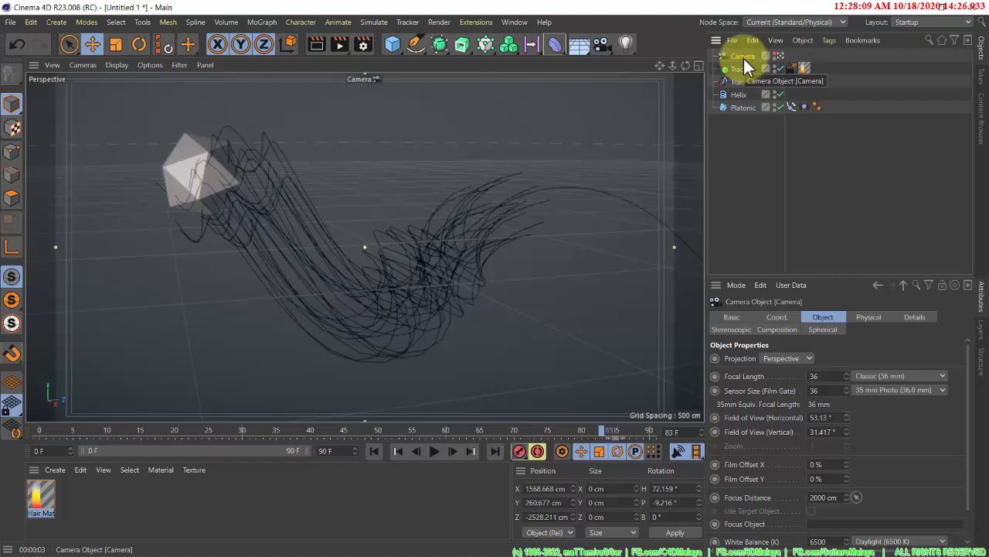
{"action": "key", "text": "alt+g"}
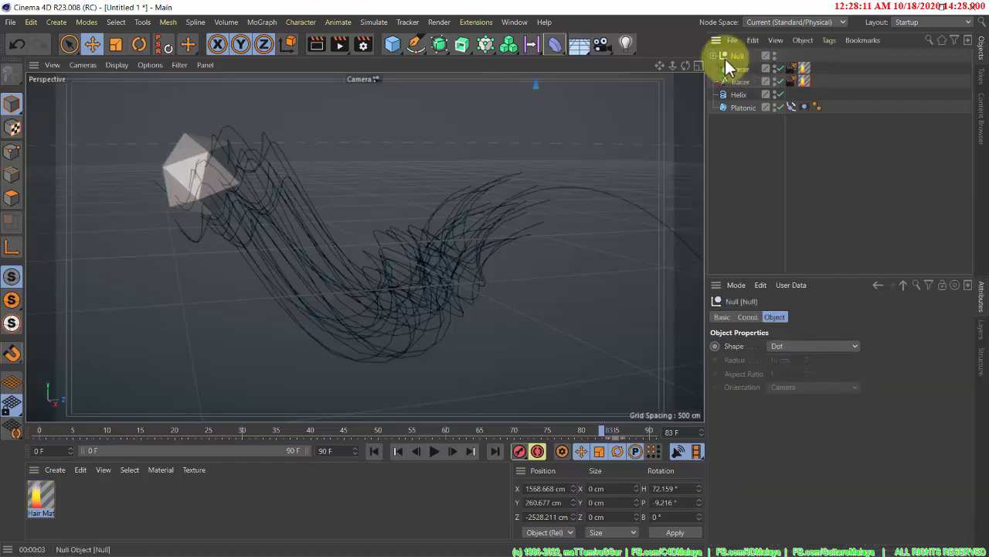
{"action": "left_click", "coordinate": [714, 56]}
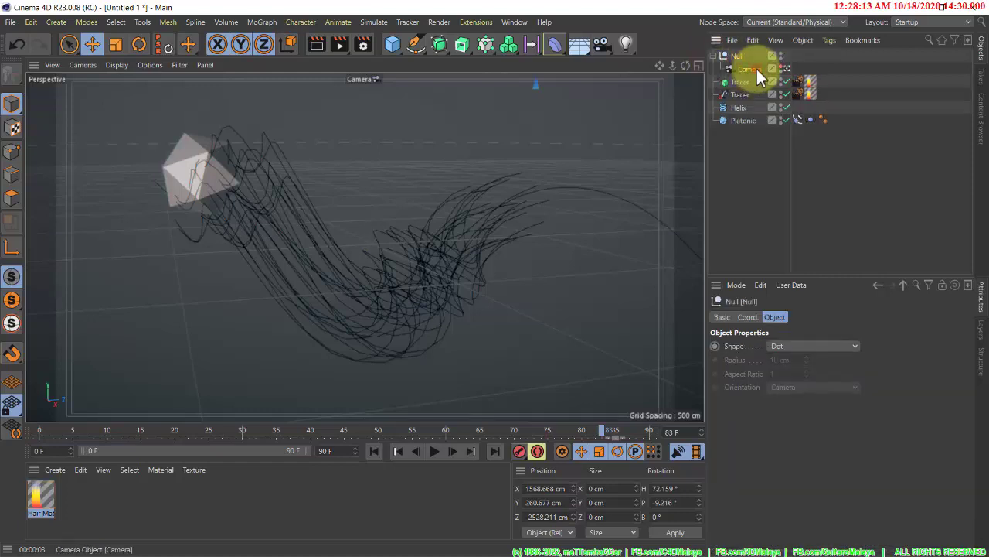
{"action": "left_click", "coordinate": [755, 68]}
- Add a Target tag to the camera's Null with the Platonic as its target object
{"action": "left_click", "coordinate": [737, 57]}
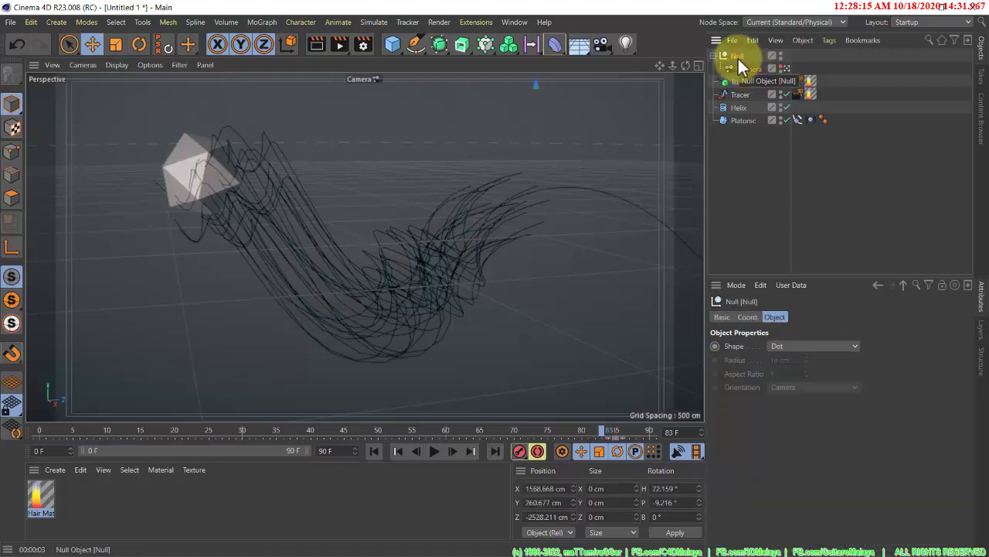
{"action": "right_click", "coordinate": [737, 56]}
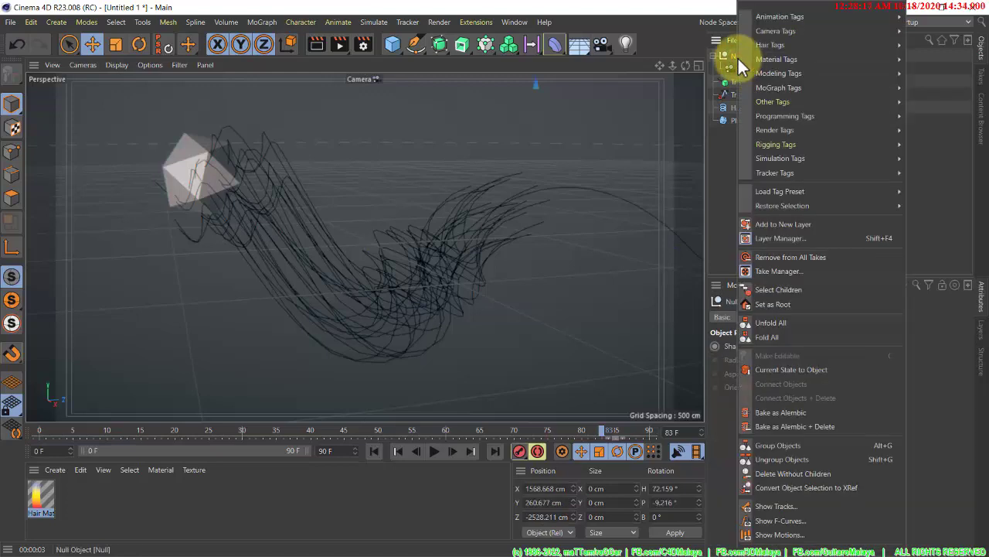
{"action": "mouse_move", "coordinate": [829, 17]}
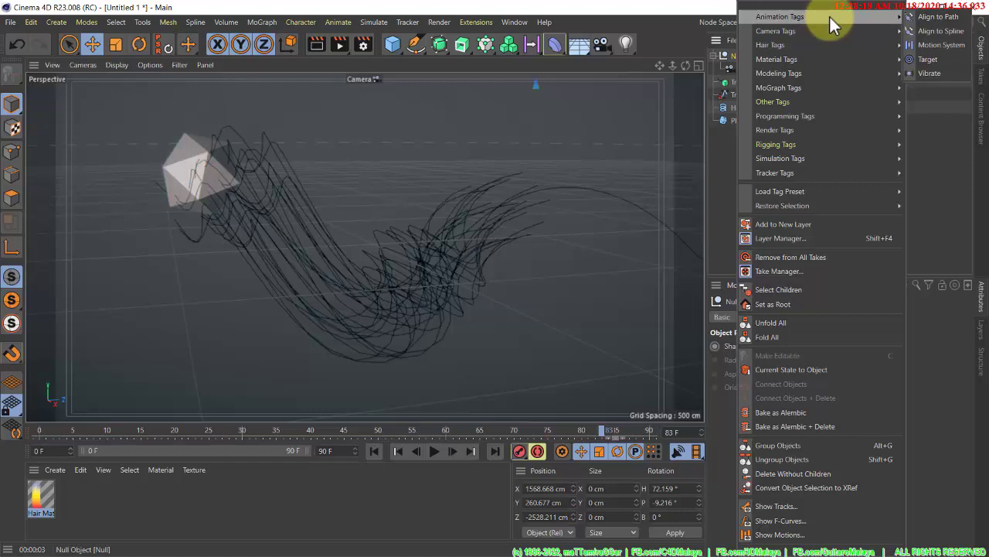
{"action": "left_click", "coordinate": [932, 58]}
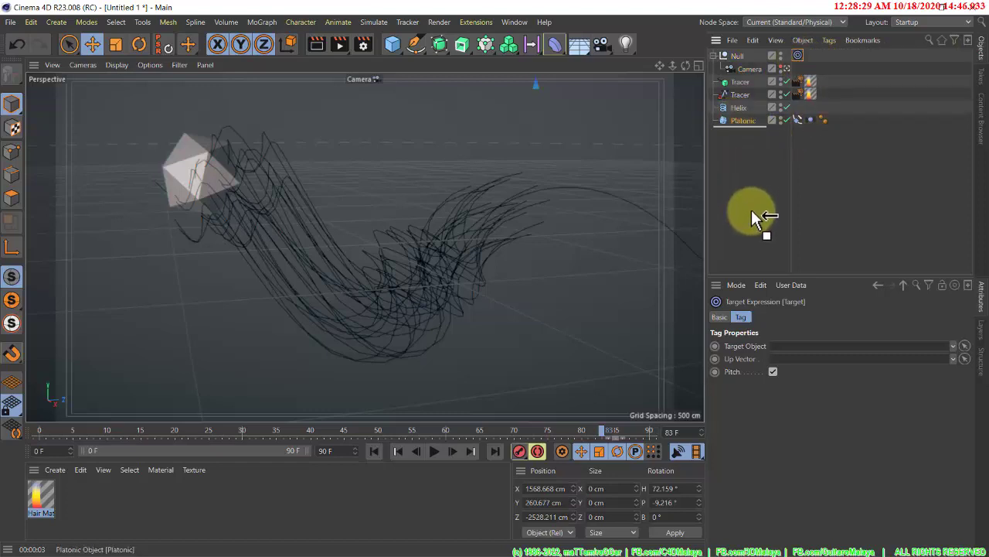
{"action": "left_click_drag", "start_coordinate": [756, 263], "coordinate": [796, 353]}
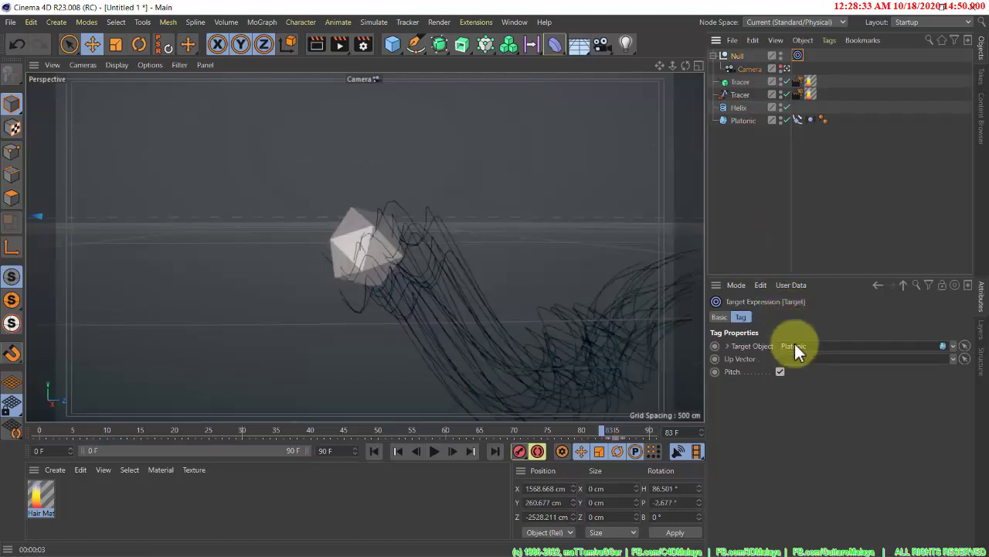
- Hide the Platonic in the viewport and renderer, and dolly the camera back from the spline trails
{"action": "left_click", "coordinate": [781, 119]}
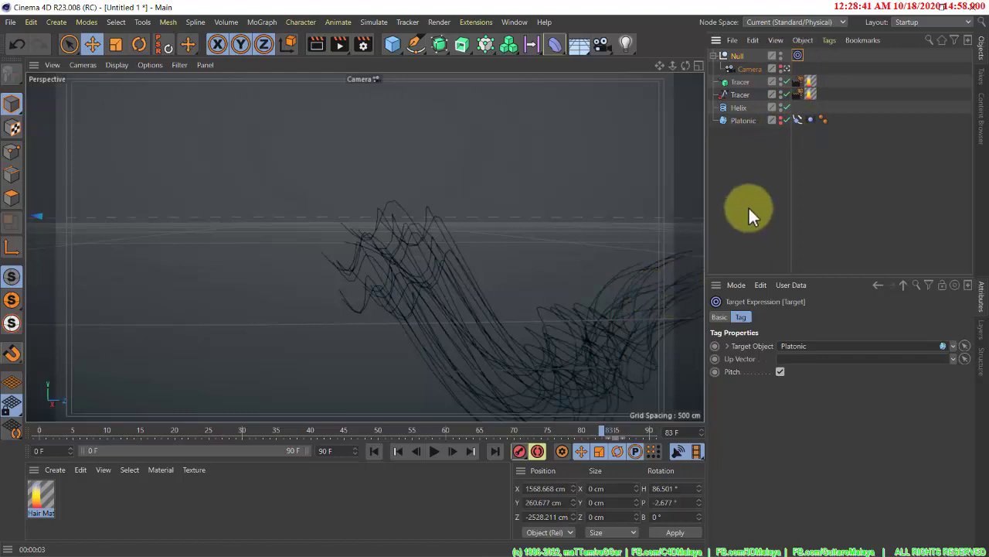
{"action": "left_click", "coordinate": [789, 71]}
{"action": "left_click", "coordinate": [788, 71]}
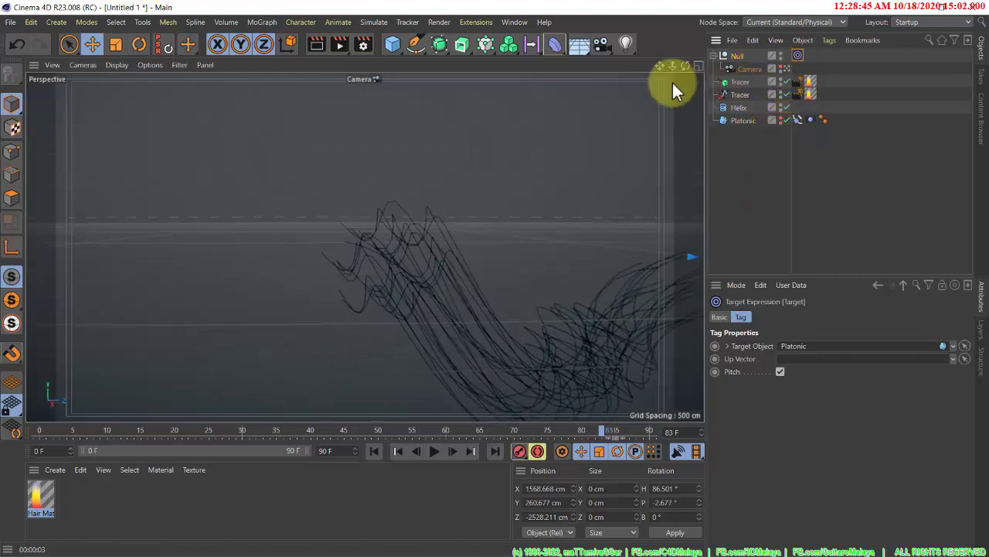
{"action": "left_click_drag", "start_coordinate": [674, 66], "coordinate": [467, 299]}
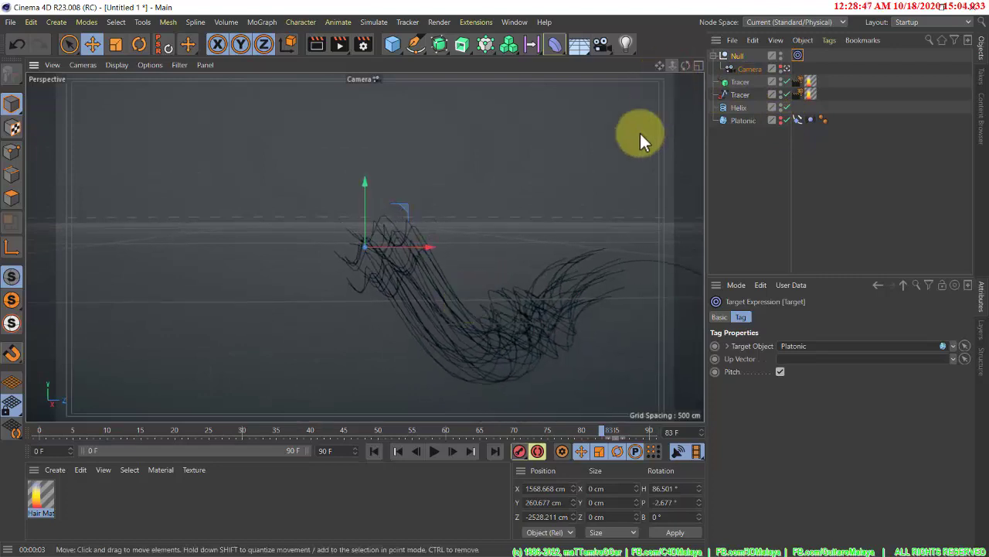
- Orbit and pan the camera to reframe the spline trails higher in the view, with nothing left selected
{"action": "left_click_drag", "start_coordinate": [596, 194], "coordinate": [604, 200], "text": "alt"}
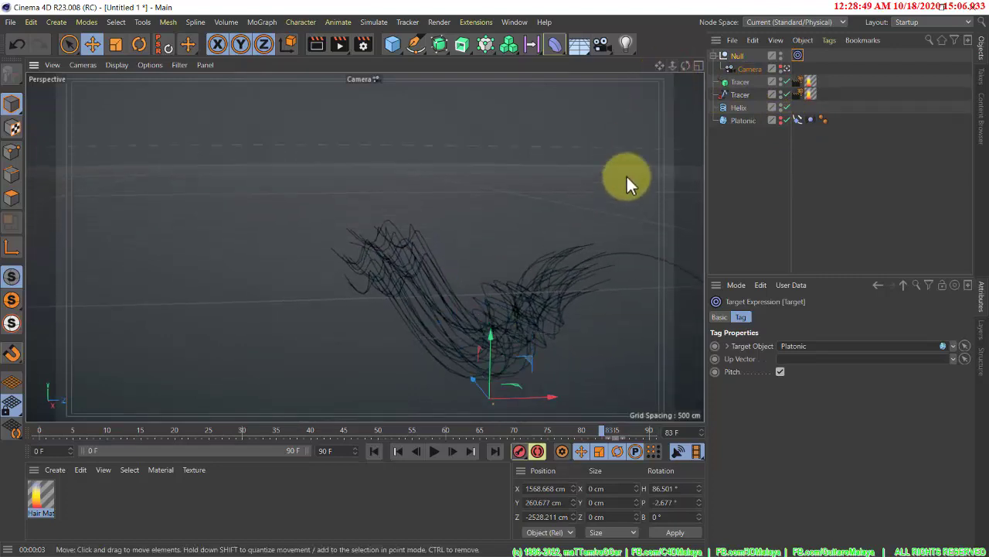
{"action": "left_click_drag", "start_coordinate": [659, 67], "coordinate": [525, 234]}
{"action": "left_click", "coordinate": [731, 211]}
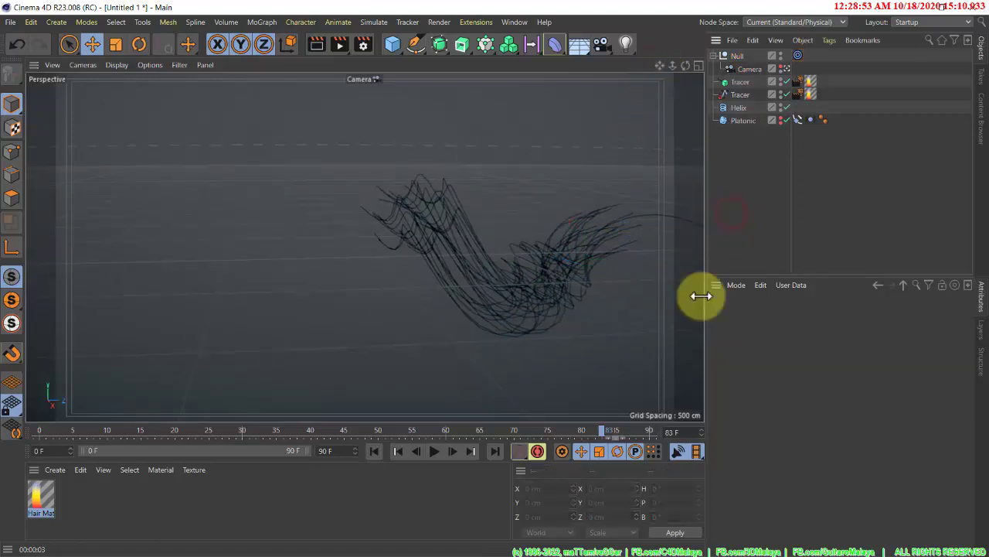
- Play the animation from the first frame to check how the Null's Target tag makes the camera follow the Platonic
{"action": "left_click", "coordinate": [378, 451]}
{"action": "left_click", "coordinate": [432, 451]}
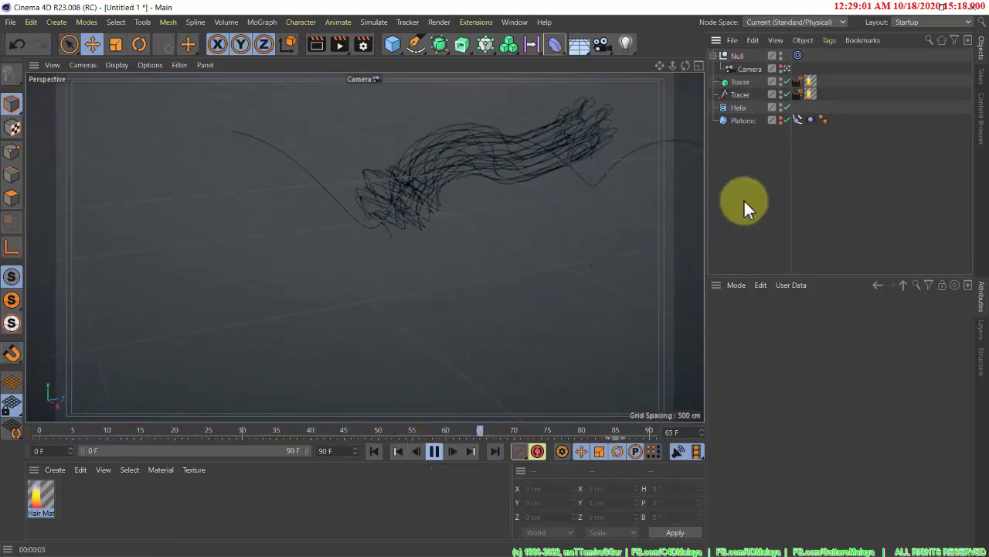
{"action": "left_click", "coordinate": [798, 57]}
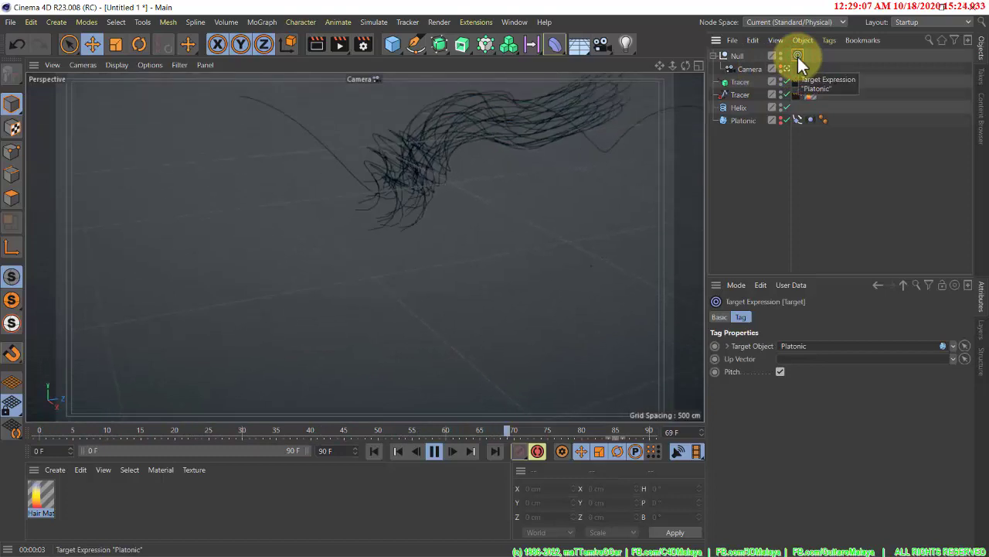
{"action": "left_click", "coordinate": [435, 450]}
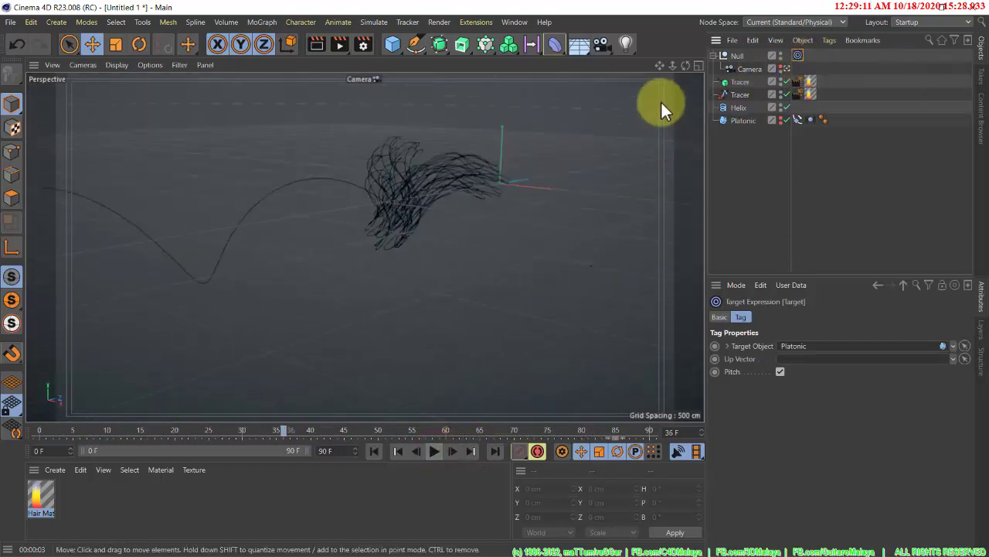
- Pan the Camera so the spline trails sit right of centre, and play the animation to check the framing
{"action": "left_click", "coordinate": [738, 56]}
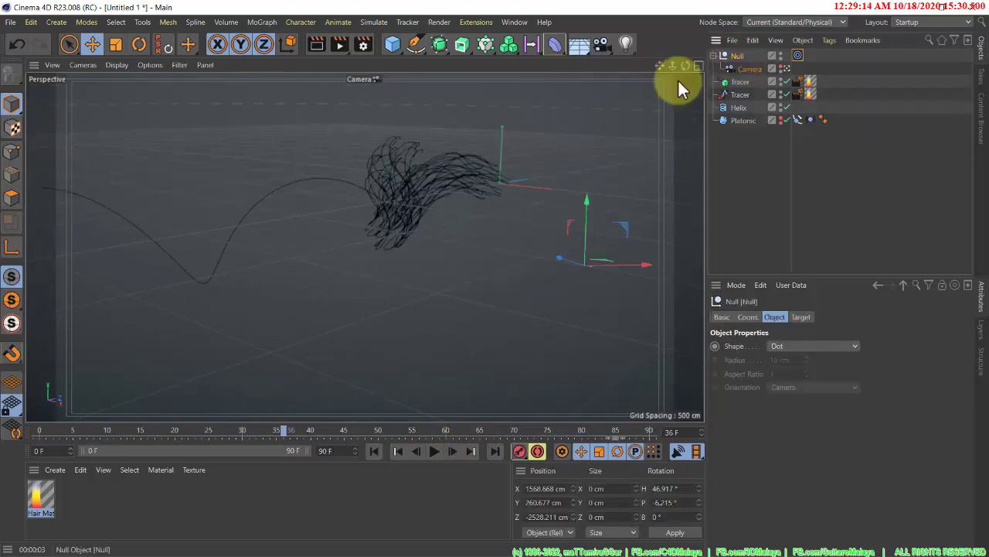
{"action": "left_click", "coordinate": [744, 68]}
{"action": "left_click_drag", "start_coordinate": [659, 67], "coordinate": [658, 294]}
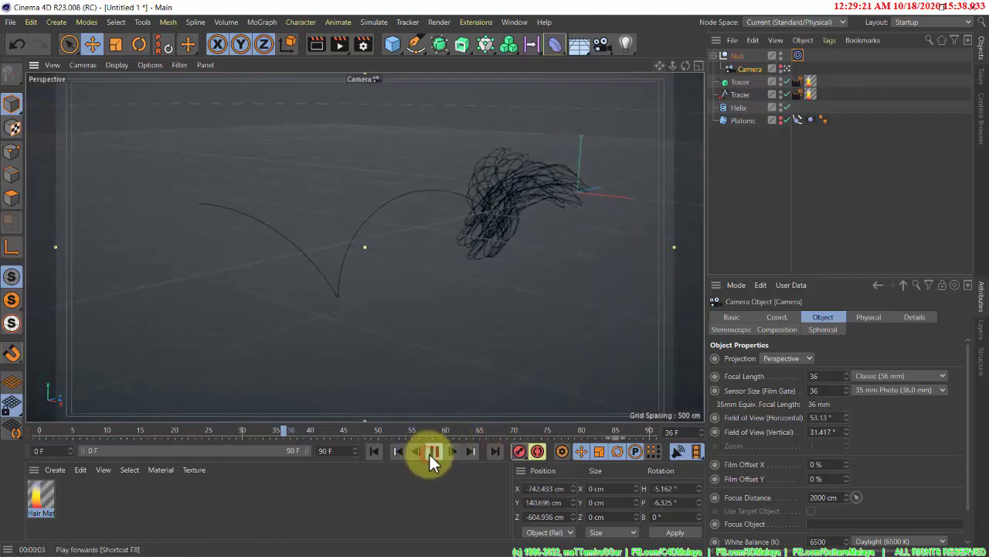
{"action": "left_click", "coordinate": [430, 451]}
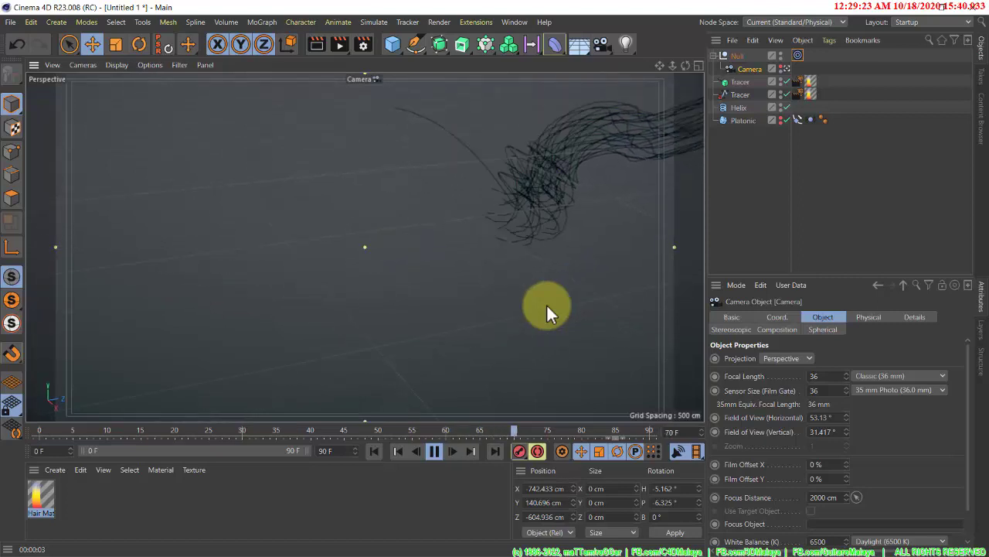
{"action": "left_click", "coordinate": [431, 452]}
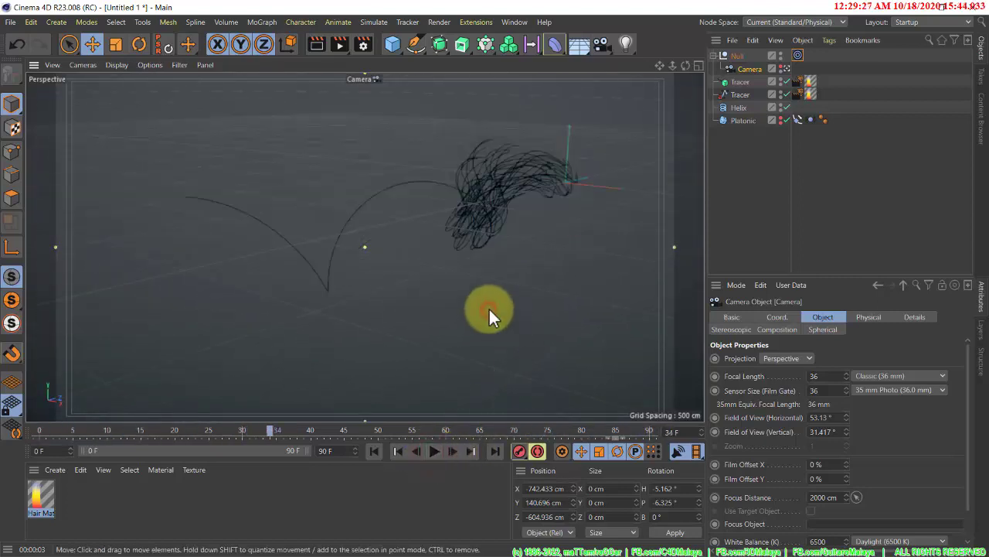
- Orbit and dolly the Camera closer to the spline trails, and replay the animation to check the new angle
{"action": "left_click_drag", "start_coordinate": [488, 308], "coordinate": [498, 301], "text": "alt"}
{"action": "left_click_drag", "start_coordinate": [671, 66], "coordinate": [577, 272]}
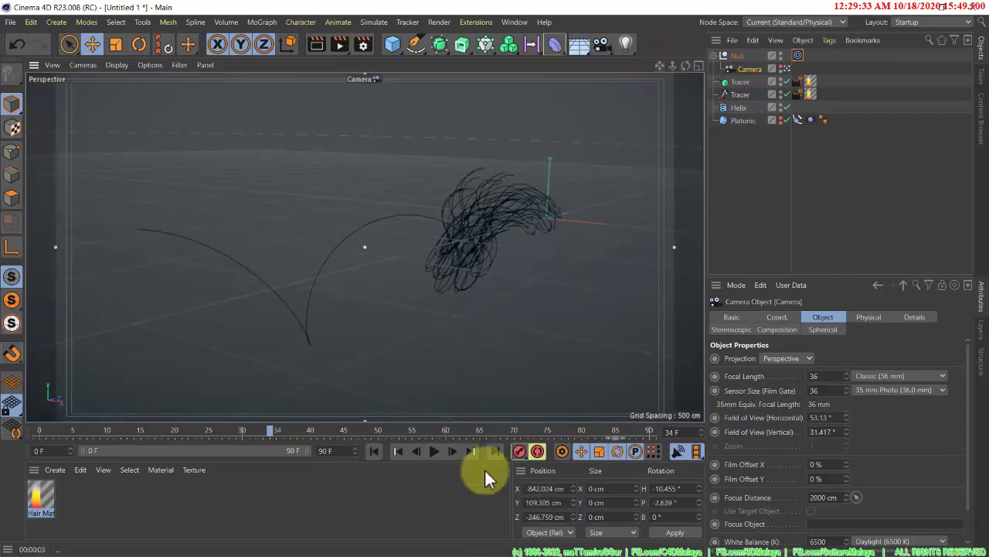
{"action": "left_click", "coordinate": [432, 448]}
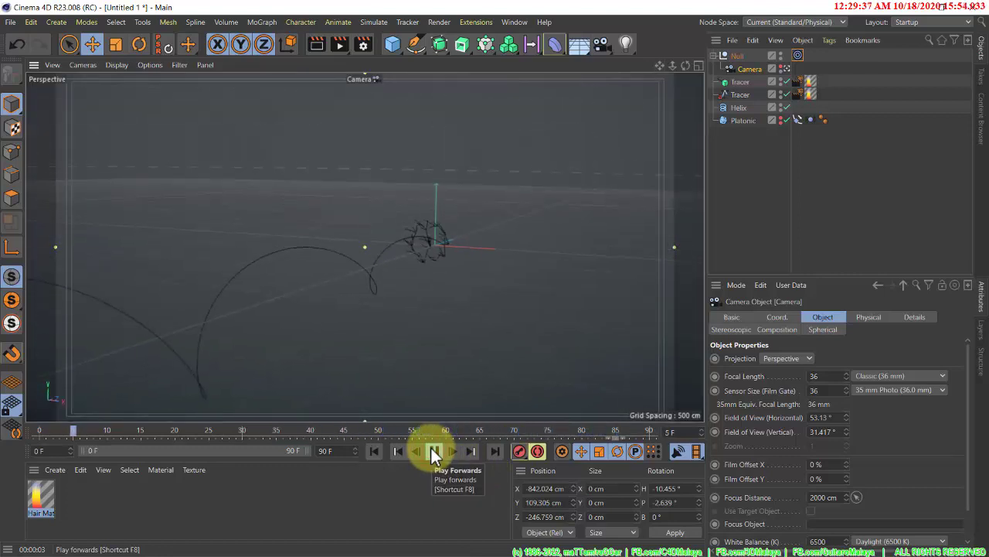
{"action": "left_click", "coordinate": [431, 448]}
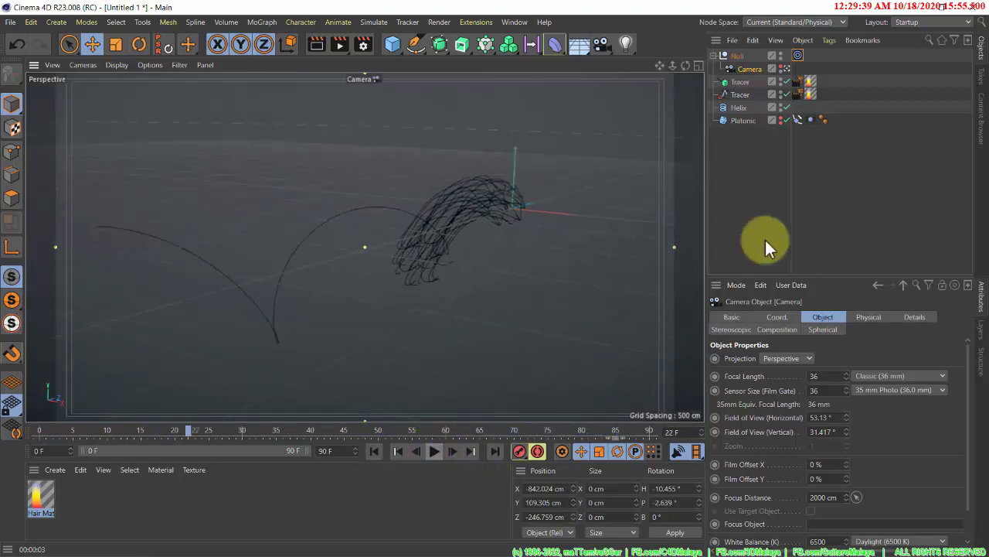
- Duplicate the Camera inside the Null, look through the copy, and play the animation to preview its view
{"action": "left_click", "coordinate": [765, 140]}
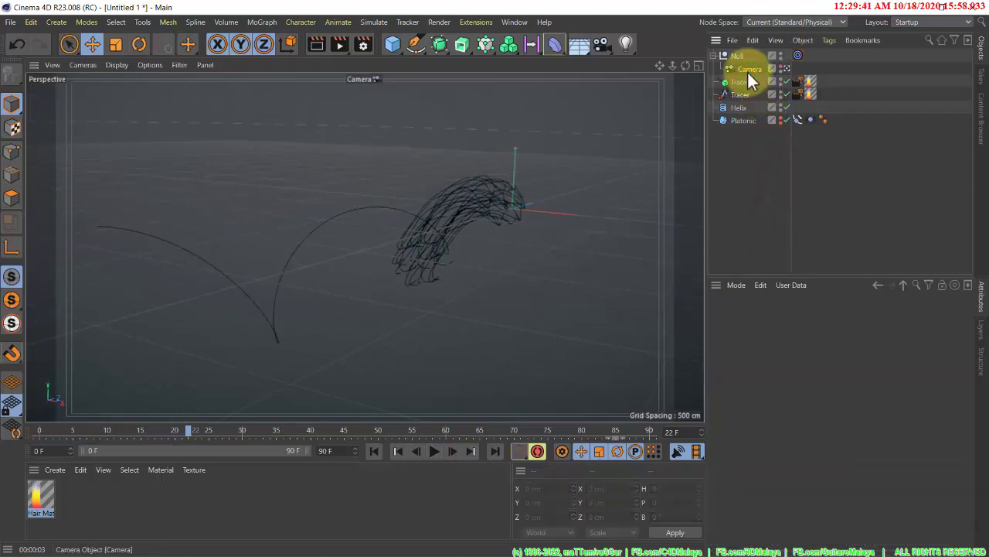
{"action": "left_click_drag", "start_coordinate": [739, 73], "coordinate": [739, 73], "text": "ctrl"}
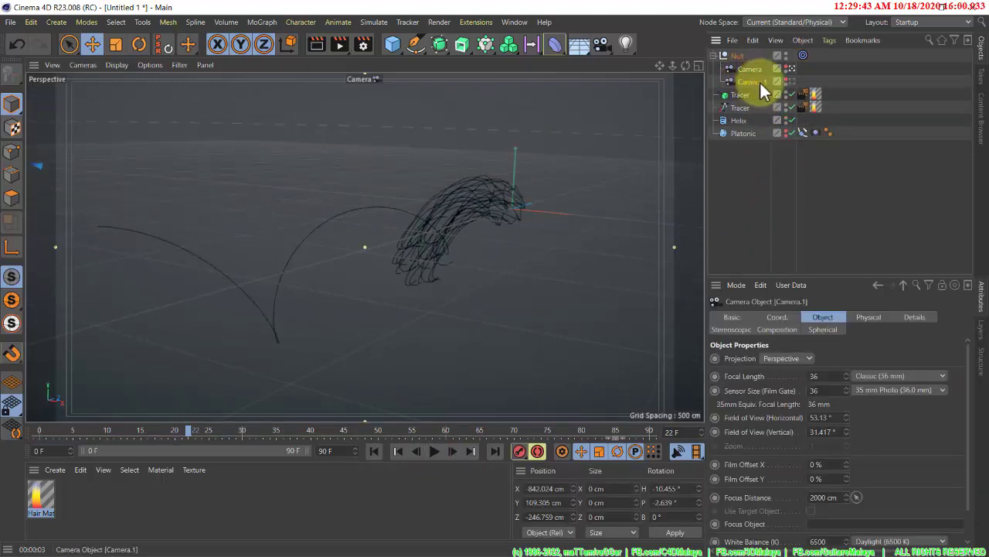
{"action": "left_click", "coordinate": [792, 81]}
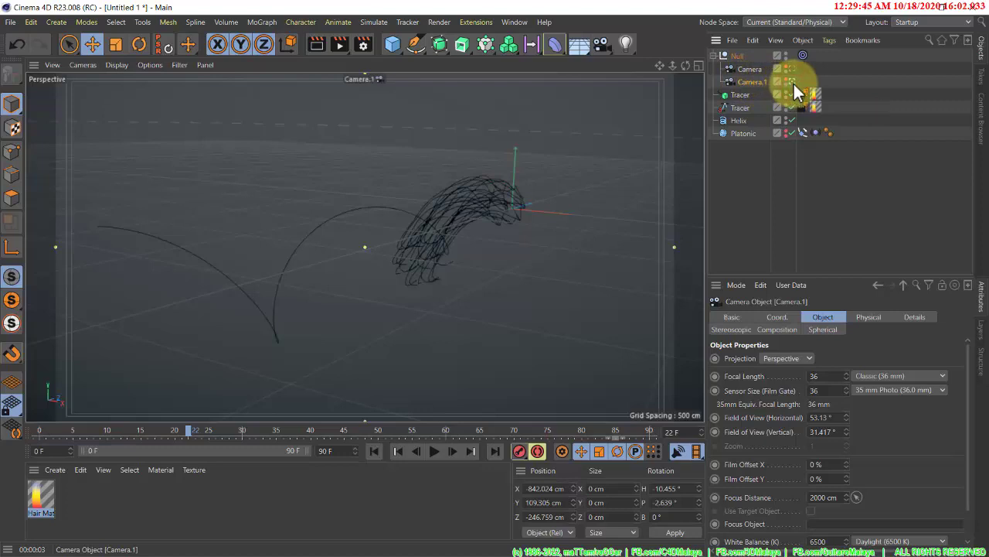
{"action": "left_click", "coordinate": [435, 450]}
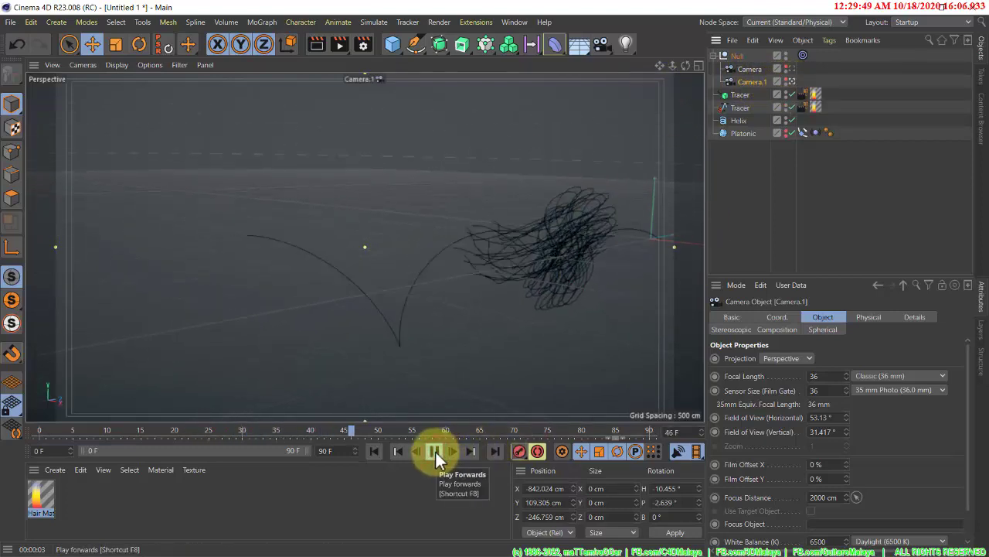
{"action": "left_click", "coordinate": [435, 450]}
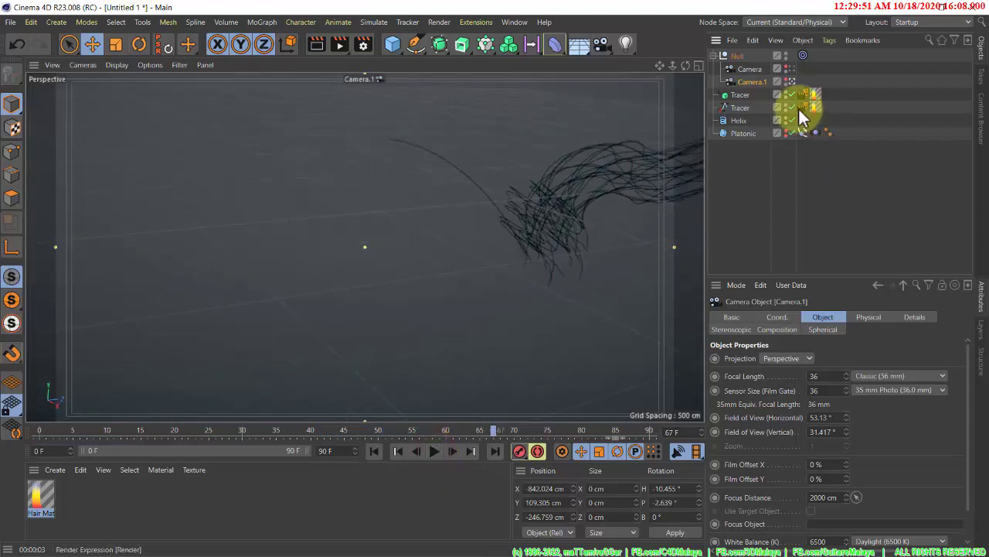
- Move Camera.1 out of the Null and reframe it on the spline trails at frame 87
{"action": "left_click_drag", "start_coordinate": [751, 82], "coordinate": [738, 89]}
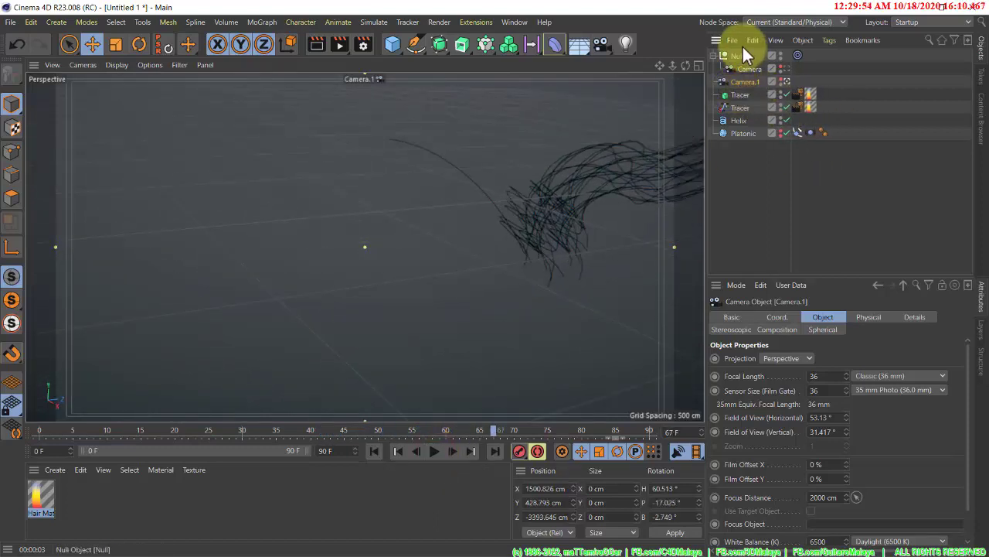
{"action": "left_click", "coordinate": [438, 453]}
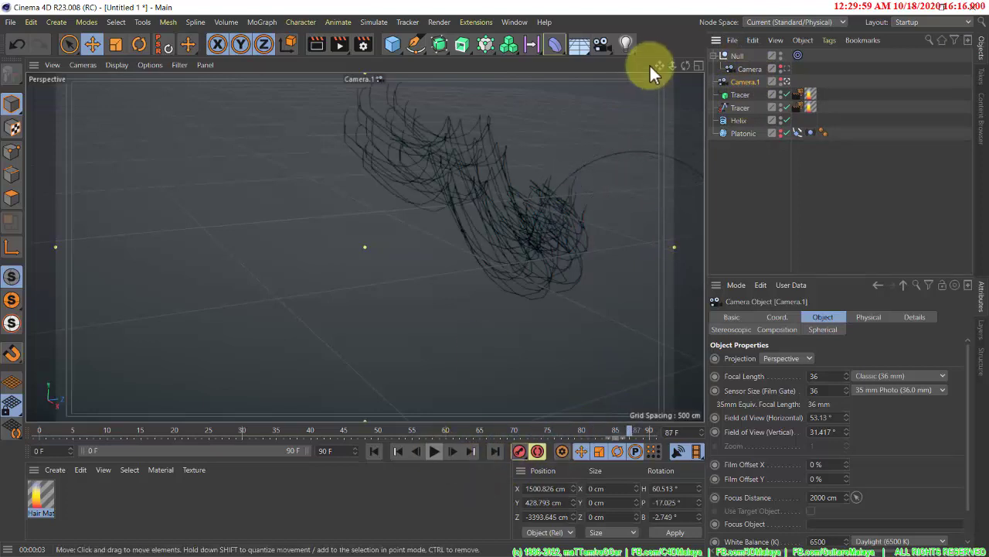
{"action": "left_click_drag", "start_coordinate": [673, 65], "coordinate": [419, 353]}
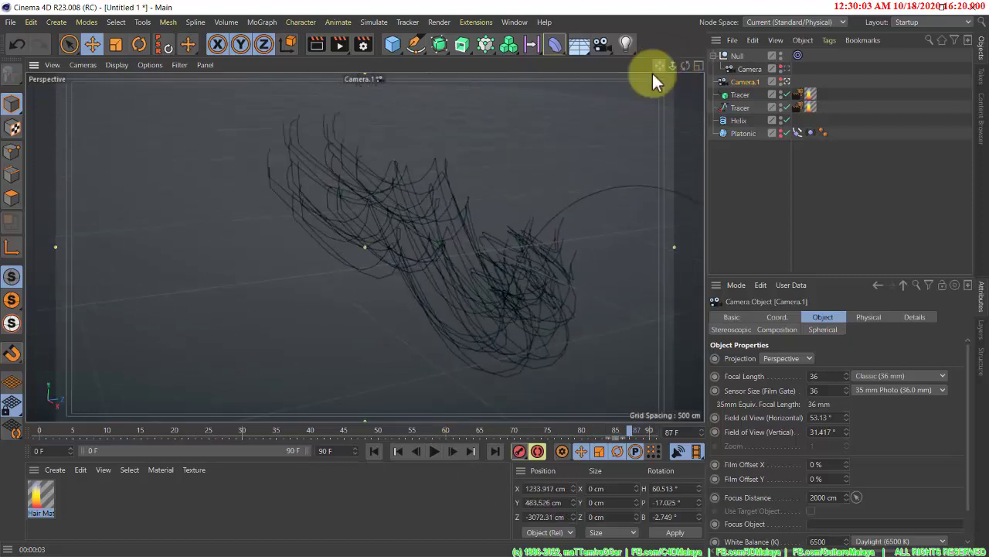
{"action": "left_click_drag", "start_coordinate": [497, 195], "coordinate": [622, 94], "text": "alt"}
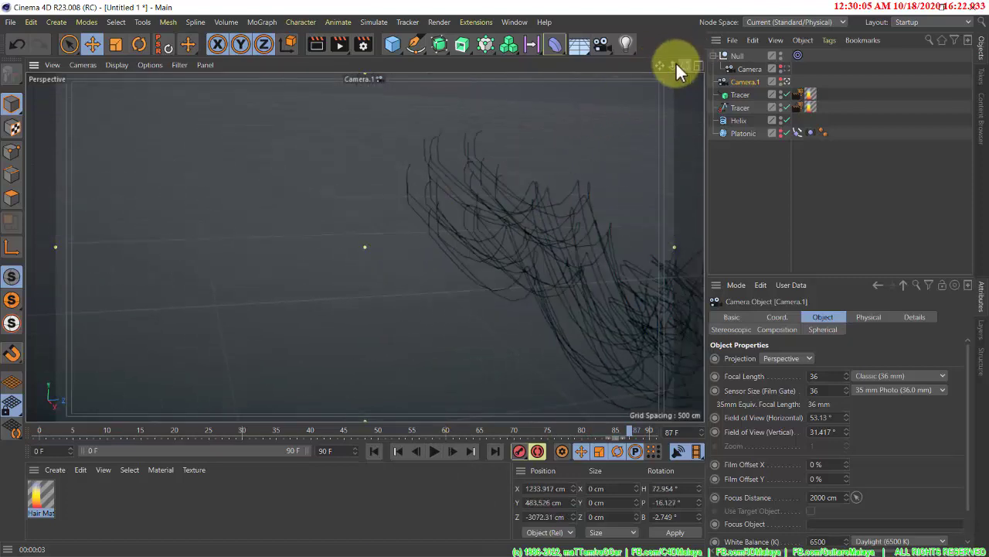
{"action": "left_click_drag", "start_coordinate": [661, 64], "coordinate": [371, 259]}
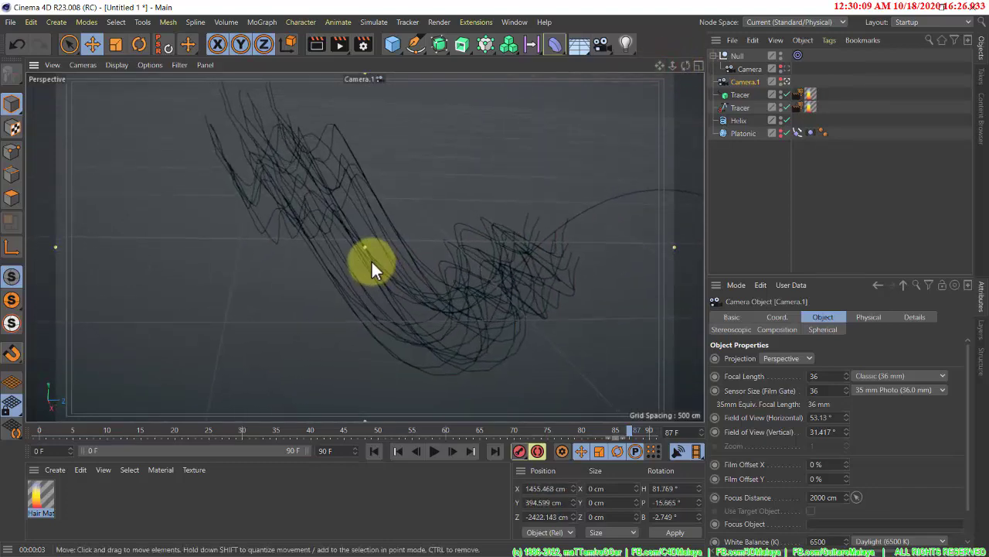
{"action": "left_click_drag", "start_coordinate": [661, 69], "coordinate": [502, 383]}
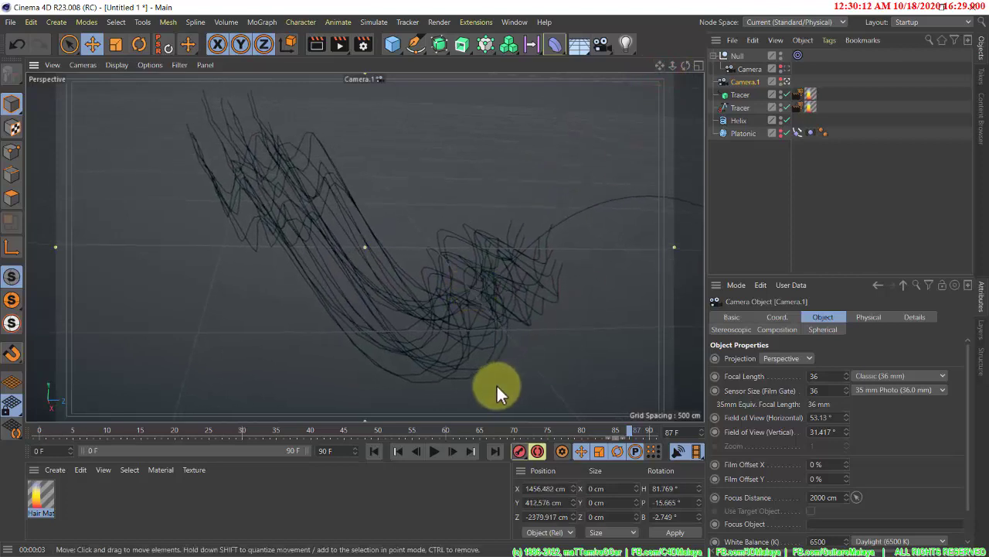
- Create a Camera Morph from Camera and Camera.1, and look through the resulting Morph Camera
{"action": "left_click", "coordinate": [752, 68]}
{"action": "left_click", "coordinate": [750, 81], "text": "ctrl"}
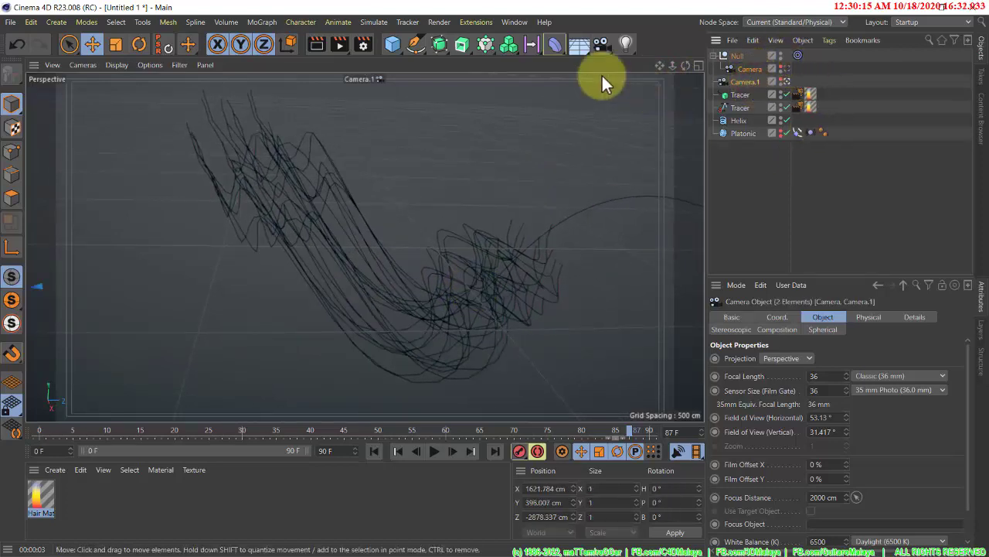
{"action": "left_click", "coordinate": [605, 45]}
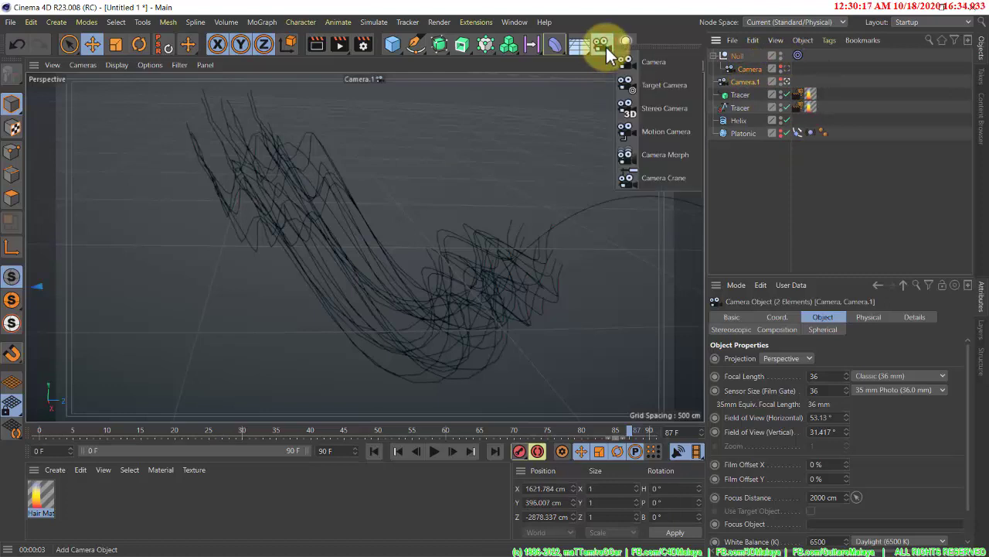
{"action": "left_click", "coordinate": [666, 155]}
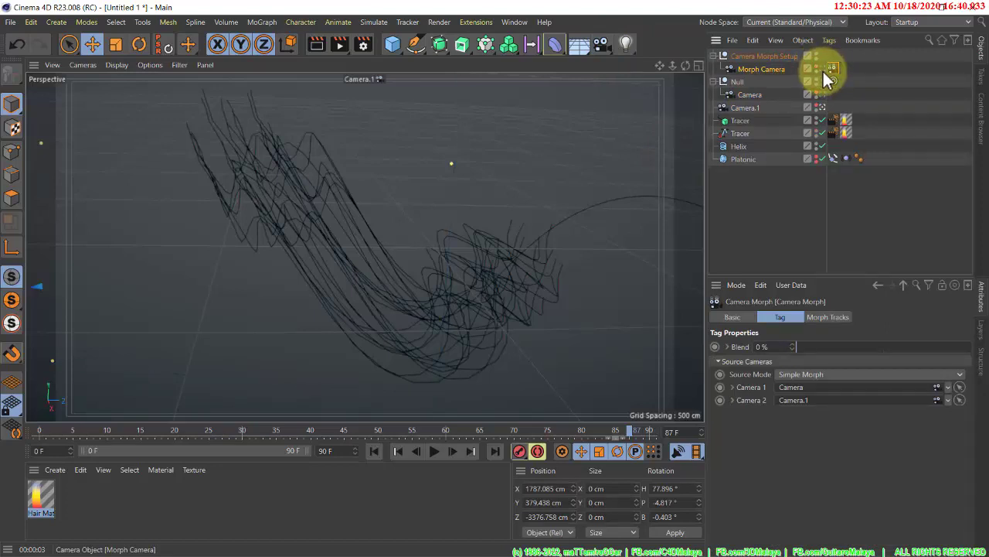
{"action": "left_click", "coordinate": [822, 68]}
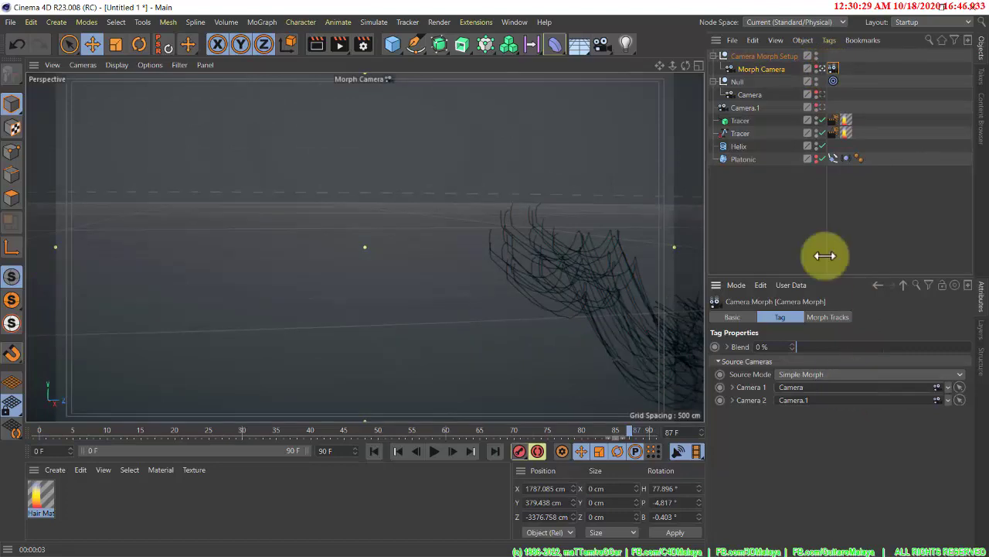
- Rename the Camera inside the Null as Camera.0
{"action": "double_click", "coordinate": [754, 94]}
{"action": "type", "text": ".0"}
{"action": "key", "text": "Return"}
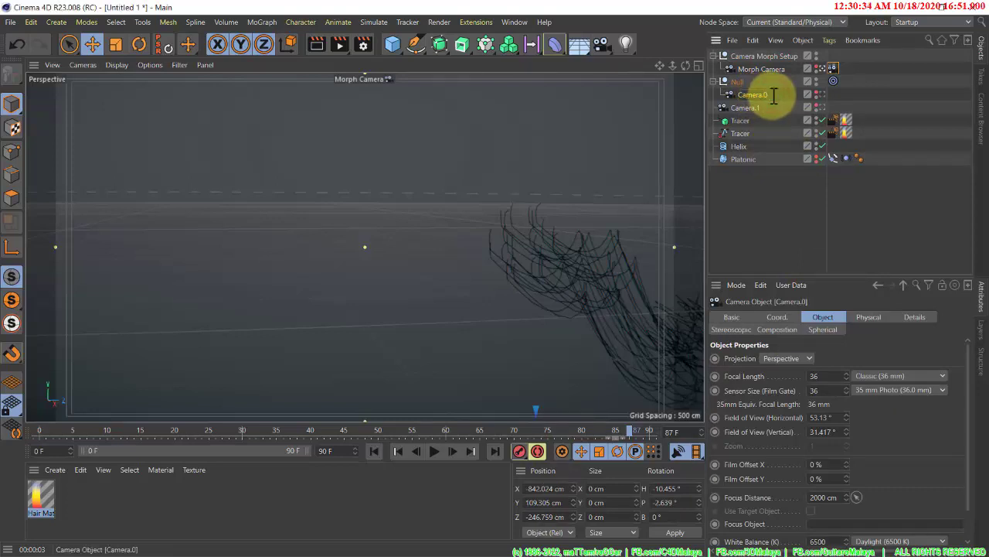
- Keyframe the Camera Morph Blend at 0 %, give the key linear interpolation, and move it to frame 0
{"action": "left_click", "coordinate": [835, 70]}
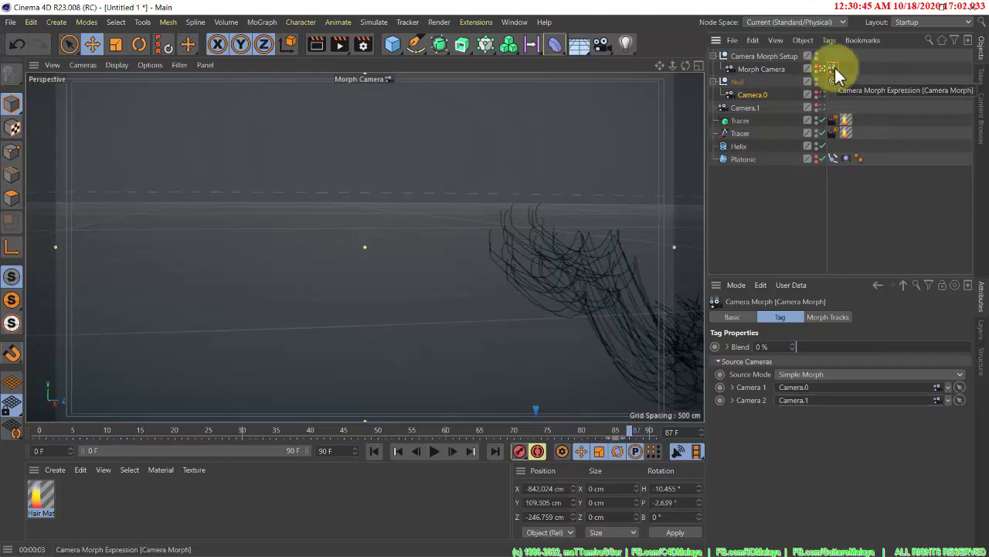
{"action": "left_click_drag", "start_coordinate": [810, 347], "coordinate": [775, 346]}
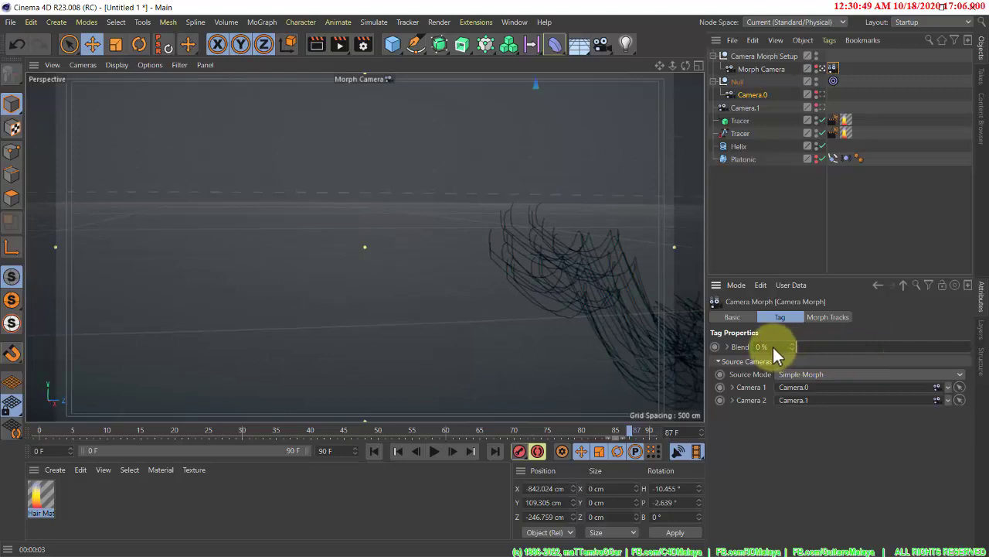
{"action": "left_click", "coordinate": [716, 347]}
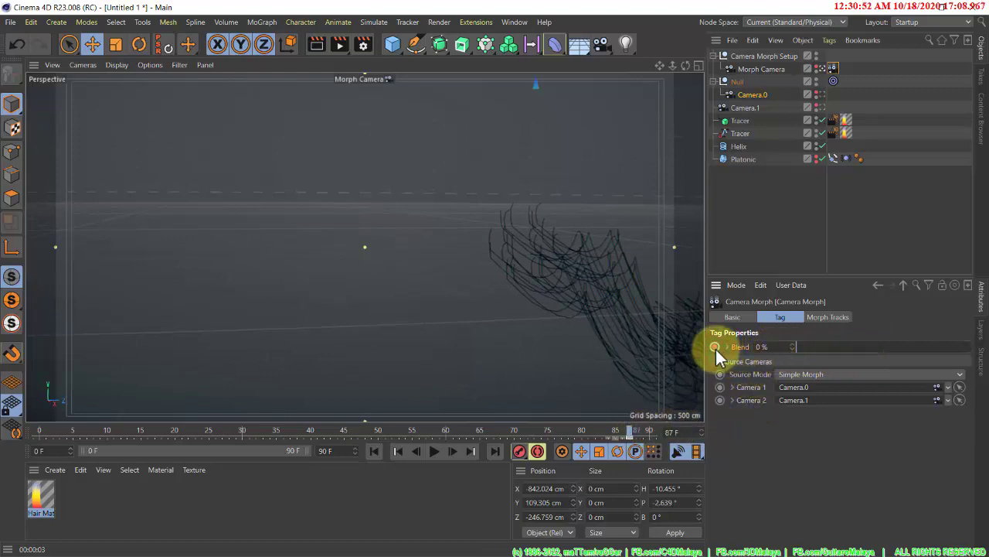
{"action": "left_click", "coordinate": [628, 434]}
{"action": "right_click", "coordinate": [629, 434]}
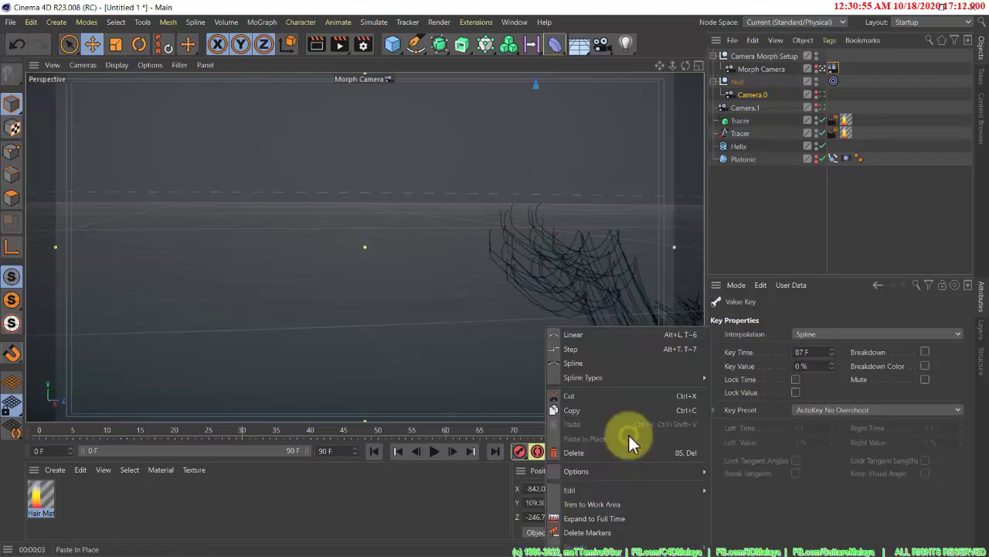
{"action": "left_click", "coordinate": [596, 335]}
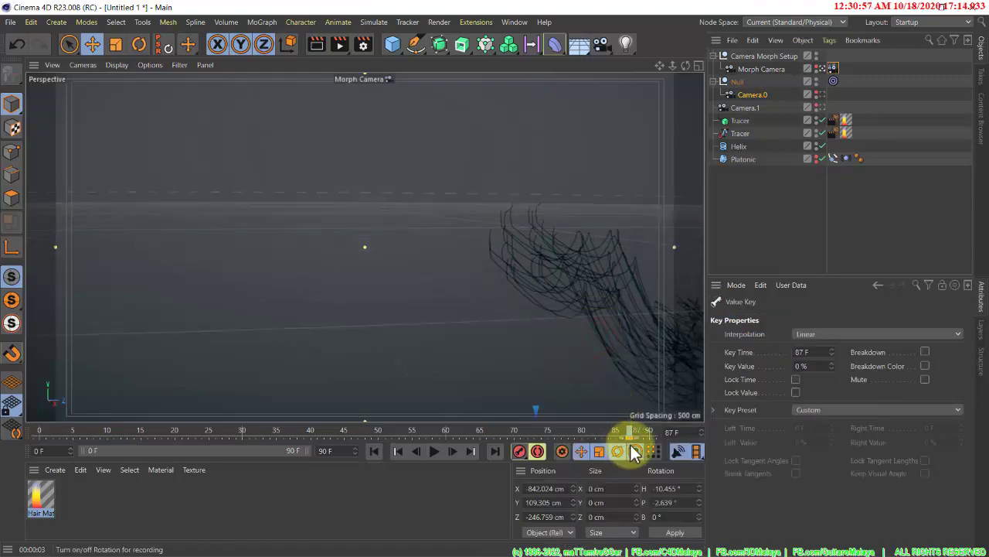
{"action": "left_click_drag", "start_coordinate": [629, 436], "coordinate": [43, 432]}
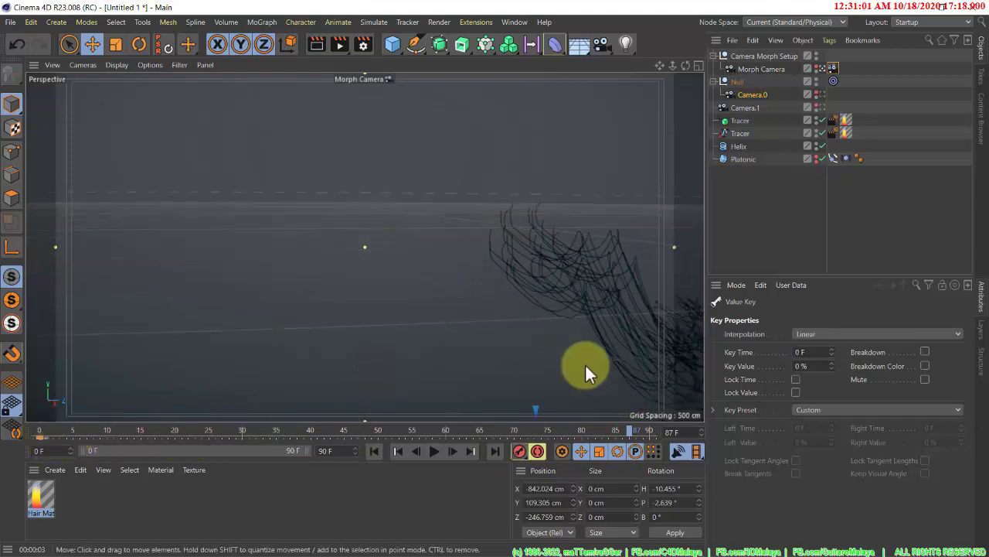
- Keyframe the Camera Morph Blend at 100 %, give the key linear interpolation, and move it to frame 85
{"action": "left_click", "coordinate": [835, 68]}
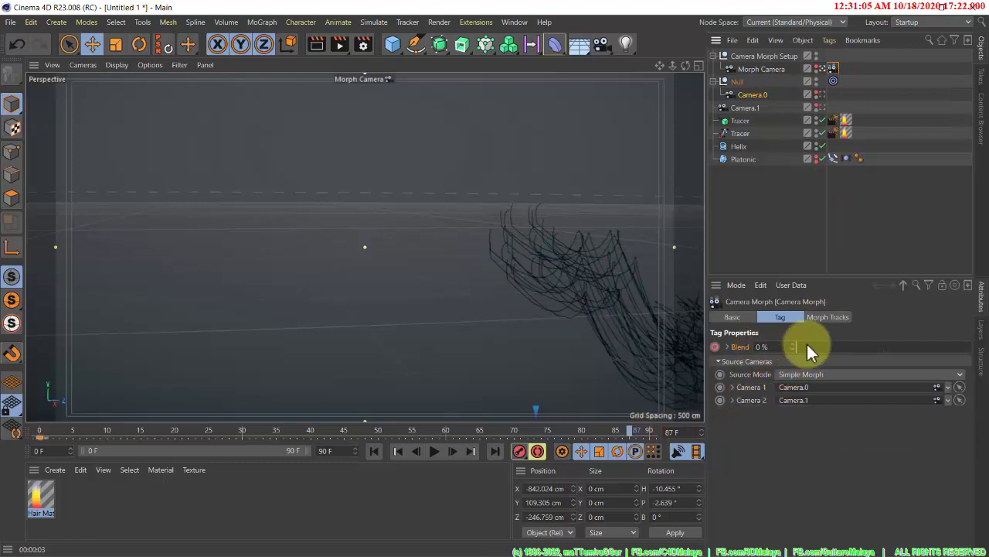
{"action": "left_click_drag", "start_coordinate": [809, 343], "coordinate": [975, 346]}
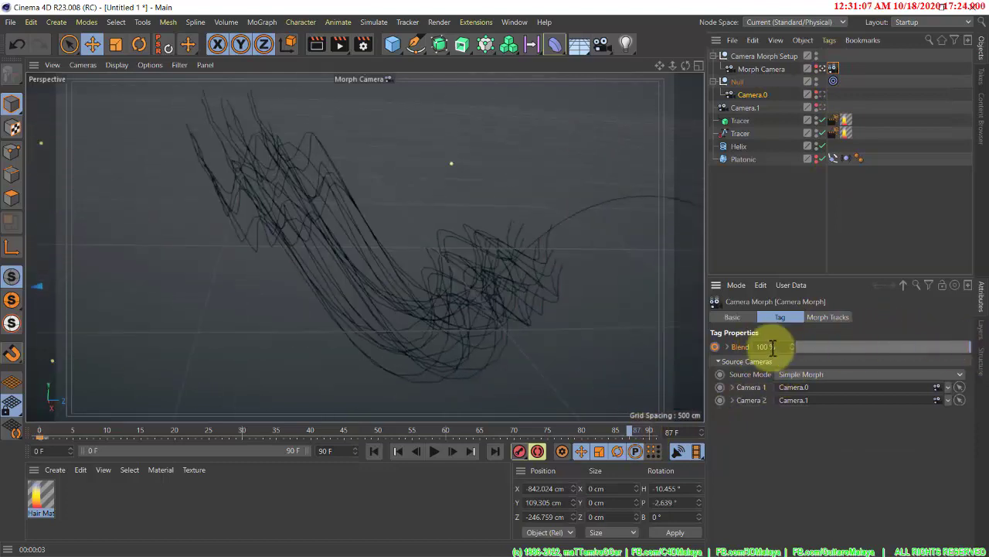
{"action": "left_click", "coordinate": [715, 346]}
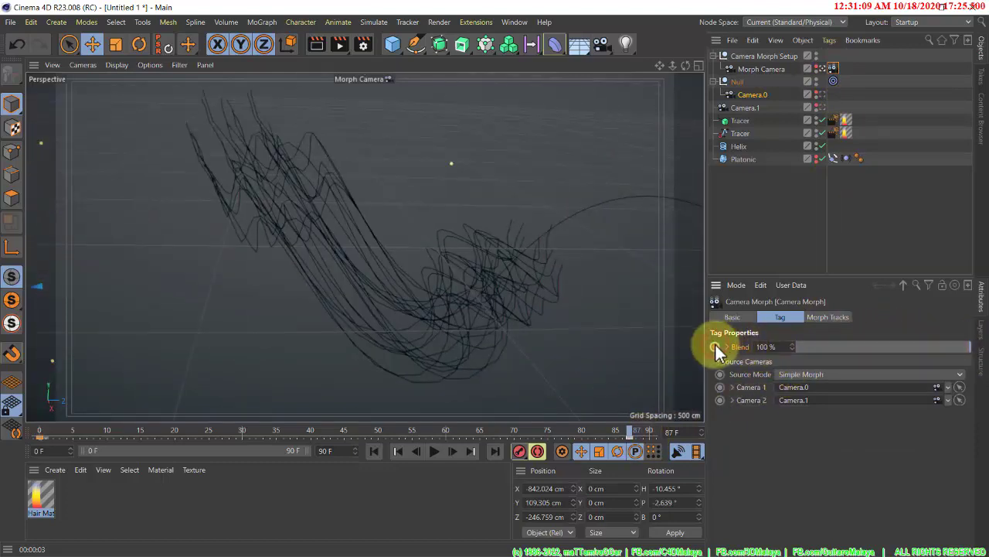
{"action": "left_click", "coordinate": [630, 435]}
{"action": "right_click", "coordinate": [630, 436]}
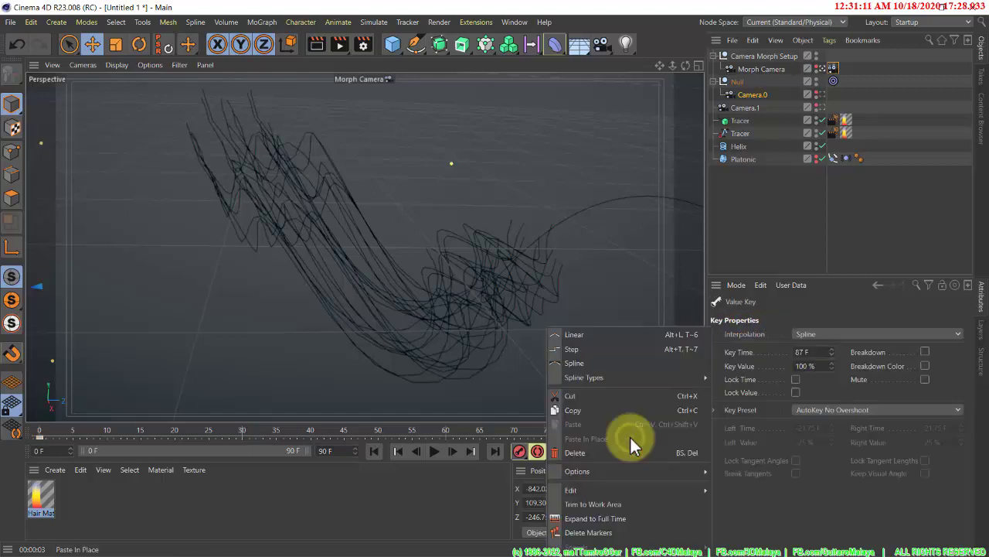
{"action": "left_click", "coordinate": [606, 338]}
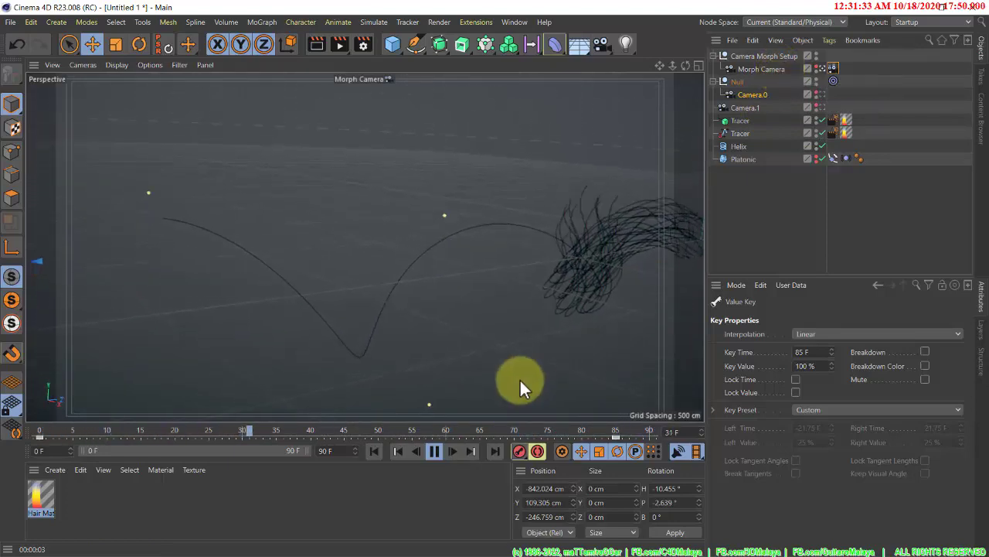
- Stop the playback at frame 86 and preview-render the spline trails through the Morph Camera
{"action": "left_click", "coordinate": [437, 451]}
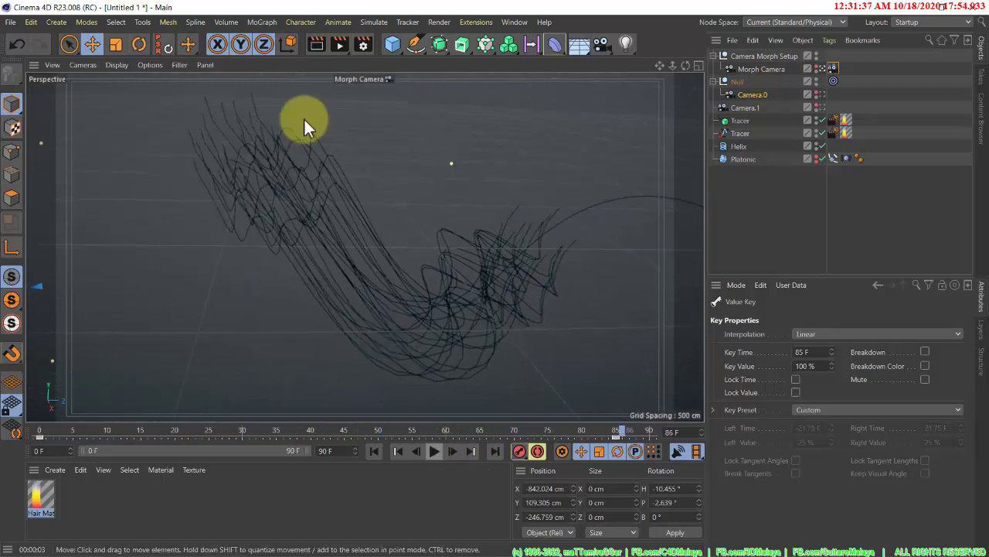
{"action": "left_click", "coordinate": [316, 47]}
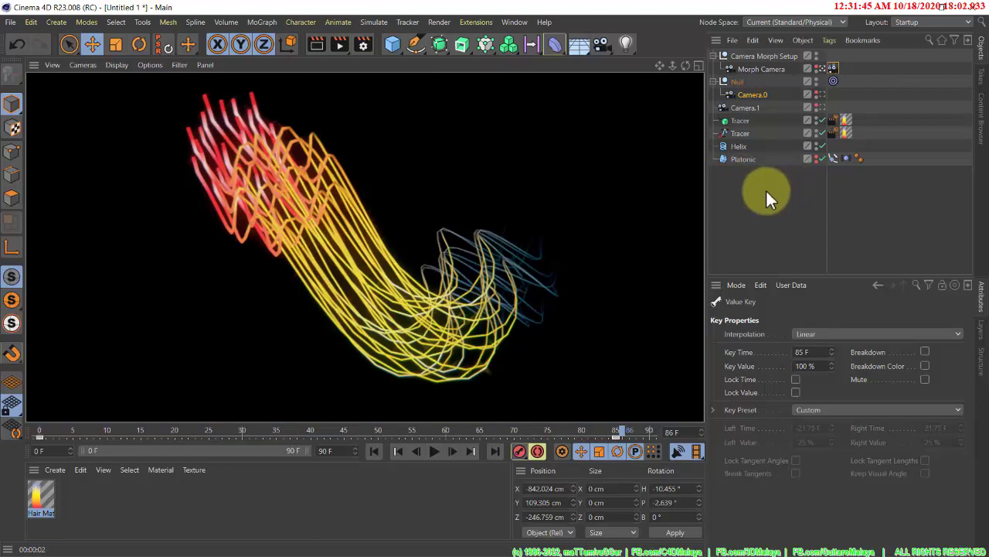
{"action": "left_click", "coordinate": [744, 121]}
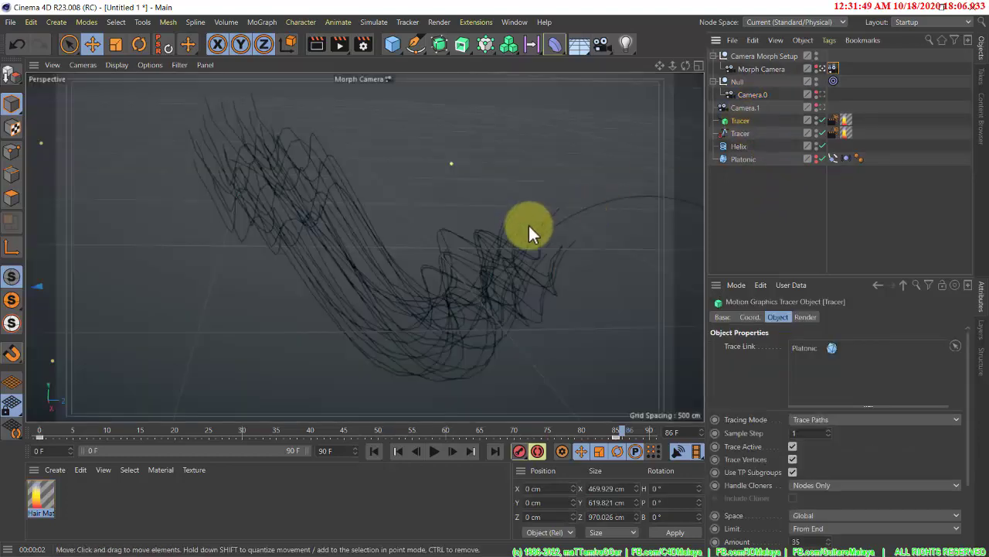
{"action": "left_click", "coordinate": [318, 44]}
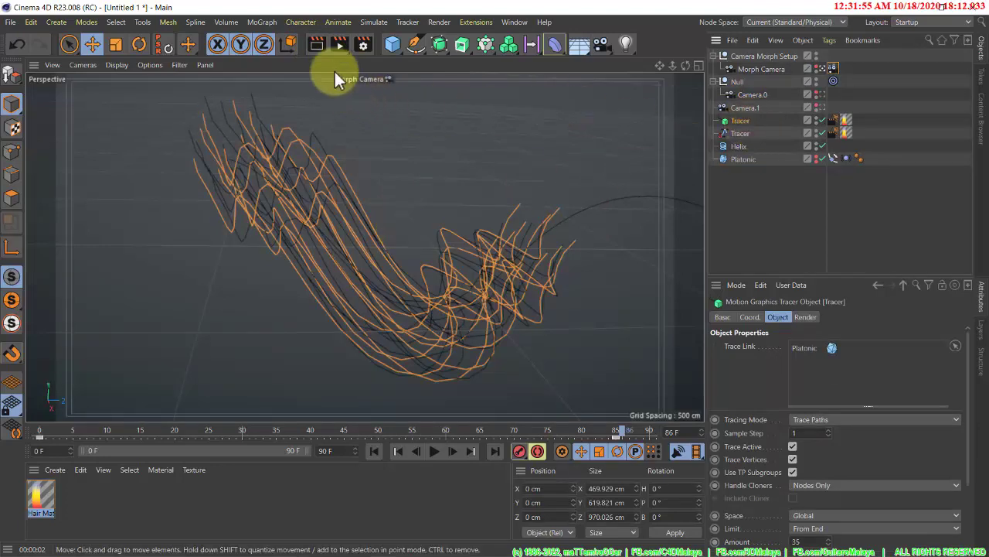
{"action": "left_click", "coordinate": [318, 45]}
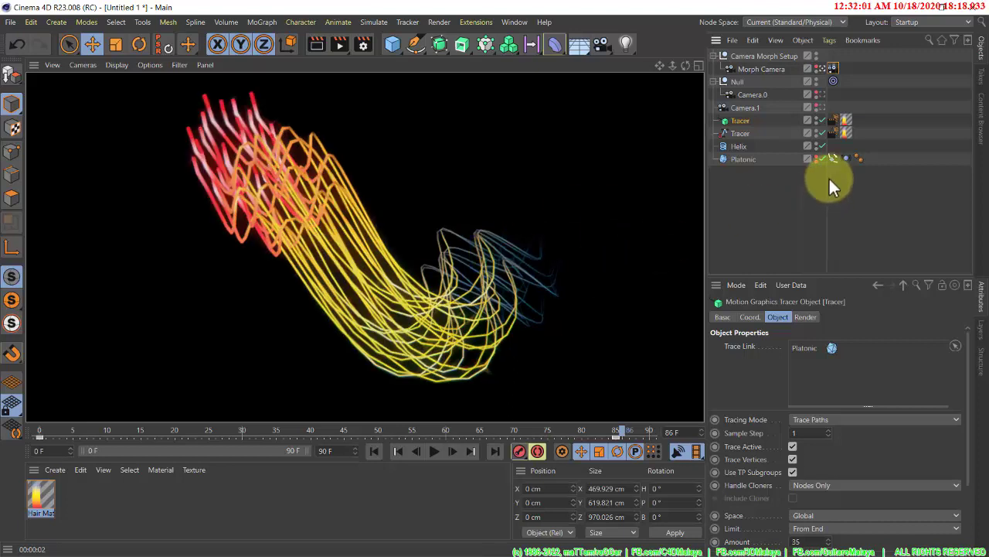
- Add an n-Side spline and a Sweep, and nest the n-Side and the MoGraph Tracer inside the Sweep
{"action": "left_click", "coordinate": [844, 133]}
{"action": "left_click", "coordinate": [744, 134]}
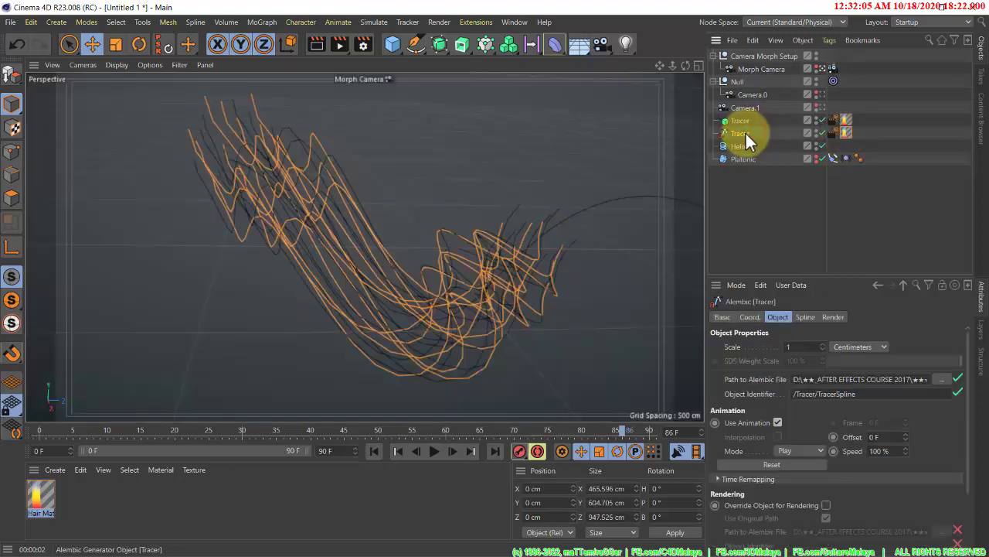
{"action": "left_click", "coordinate": [738, 121]}
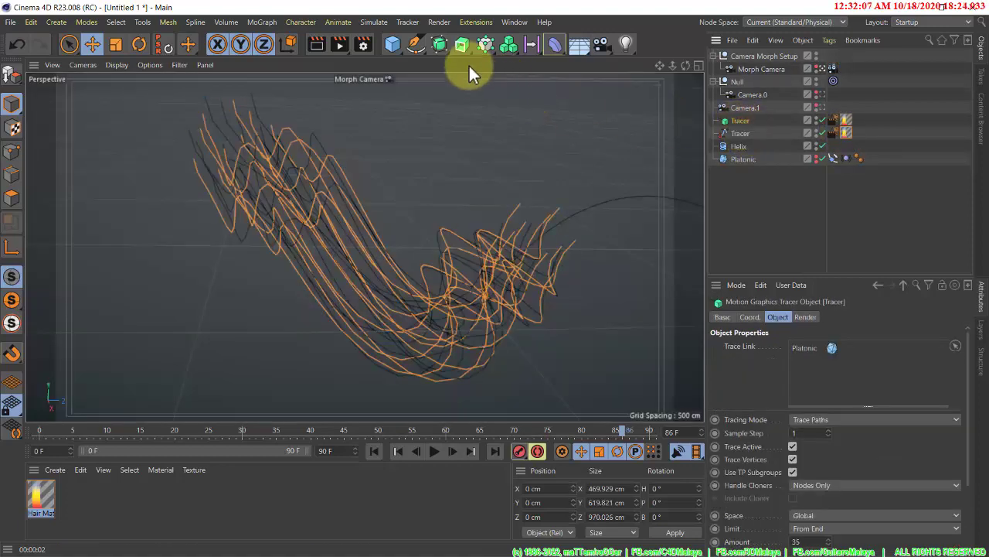
{"action": "left_click", "coordinate": [416, 45]}
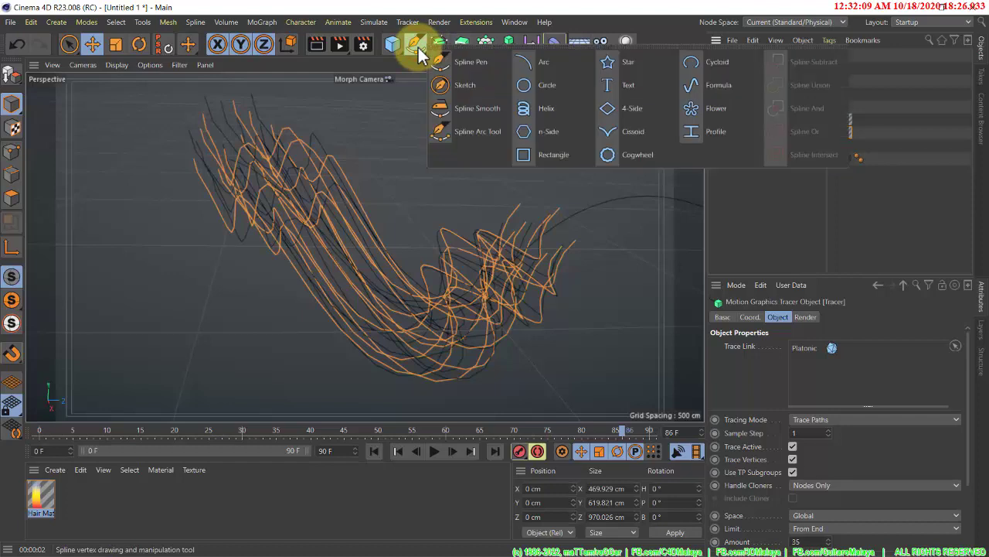
{"action": "left_click", "coordinate": [558, 130]}
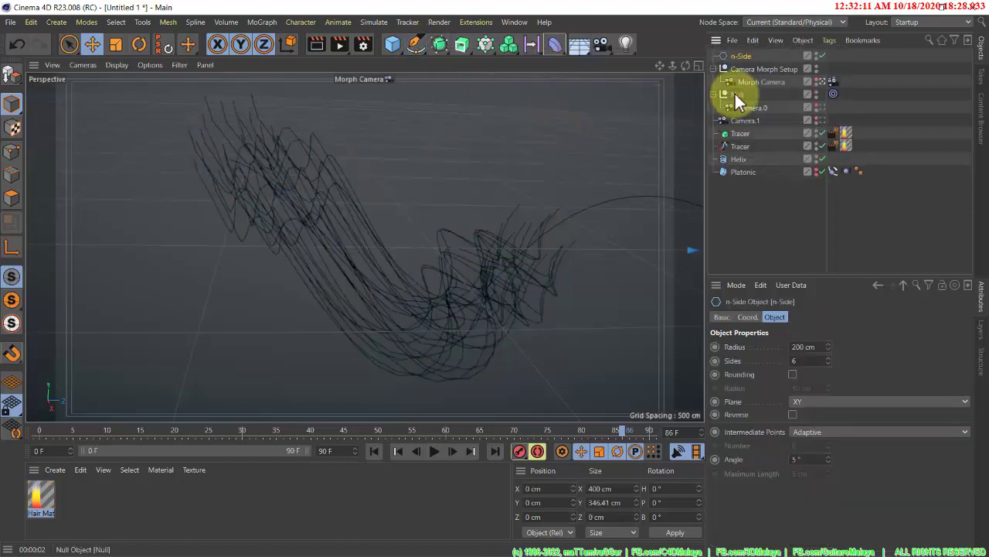
{"action": "left_click", "coordinate": [462, 48]}
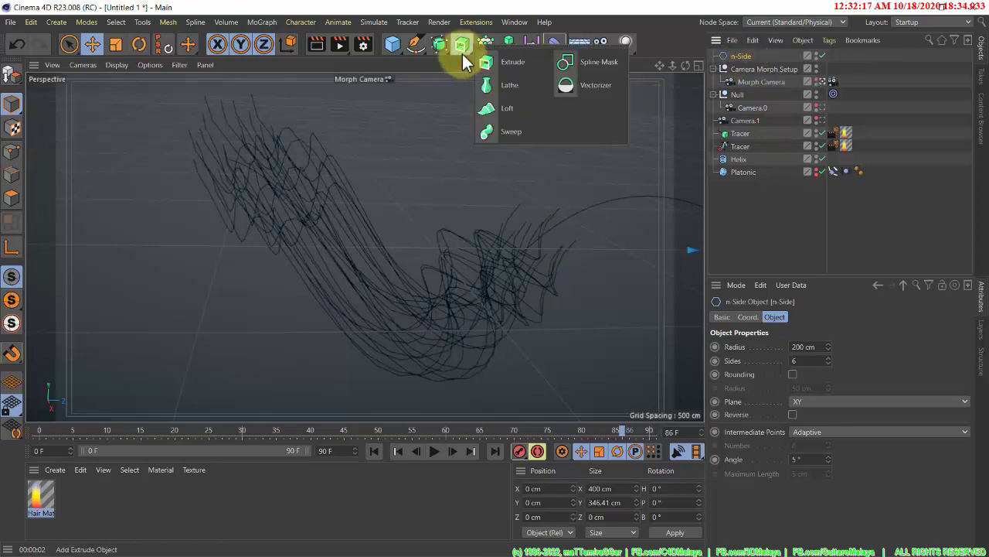
{"action": "left_click", "coordinate": [523, 129], "text": "alt"}
{"action": "left_click_drag", "start_coordinate": [740, 57], "coordinate": [754, 145]}
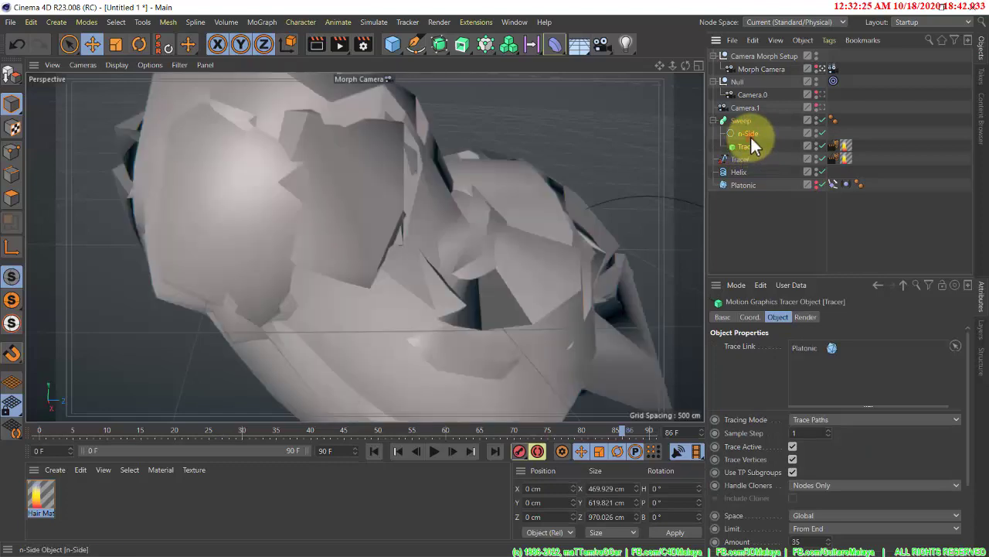
- Set the radius of the n-Side profile to 10 cm
{"action": "left_click", "coordinate": [751, 139]}
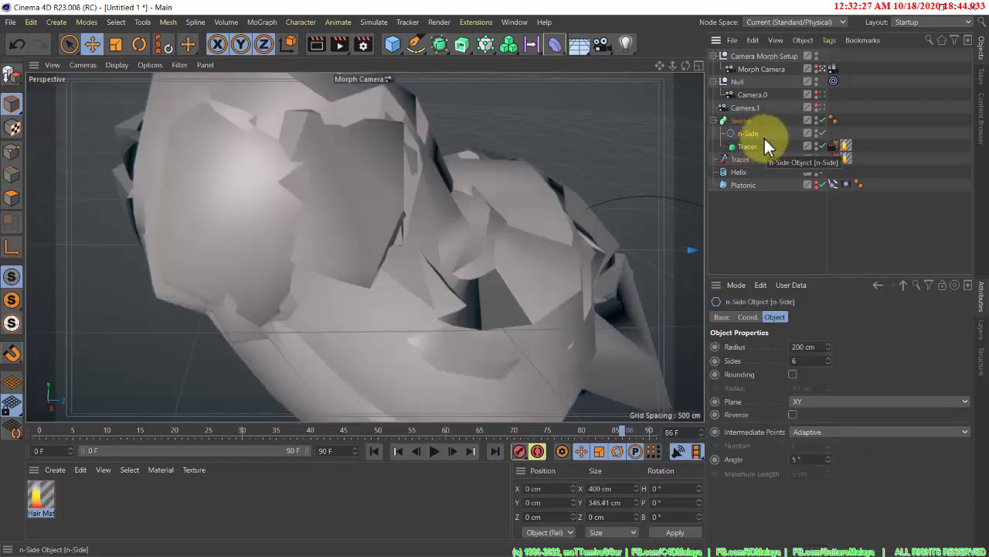
{"action": "double_click", "coordinate": [801, 351]}
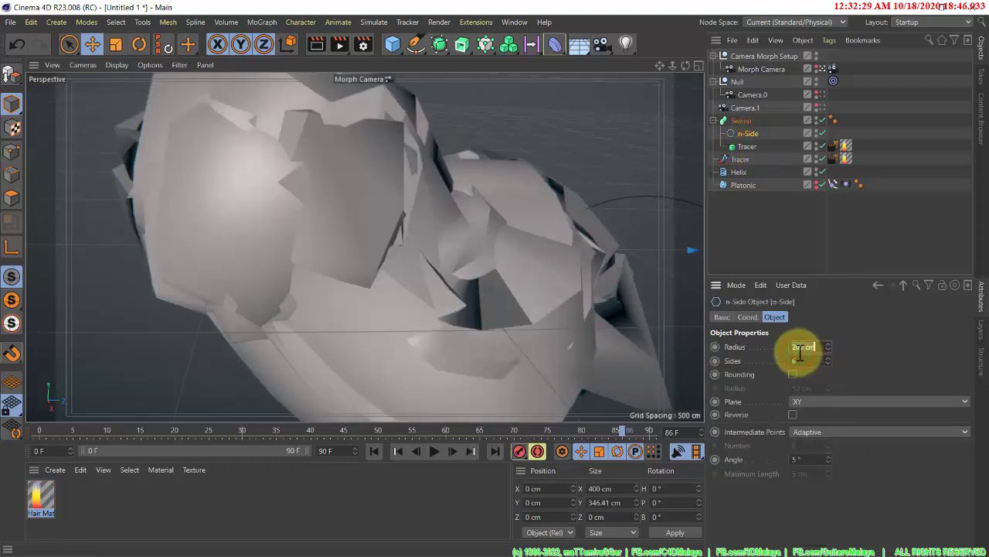
{"action": "type", "text": "10"}
{"action": "key", "text": "Return"}
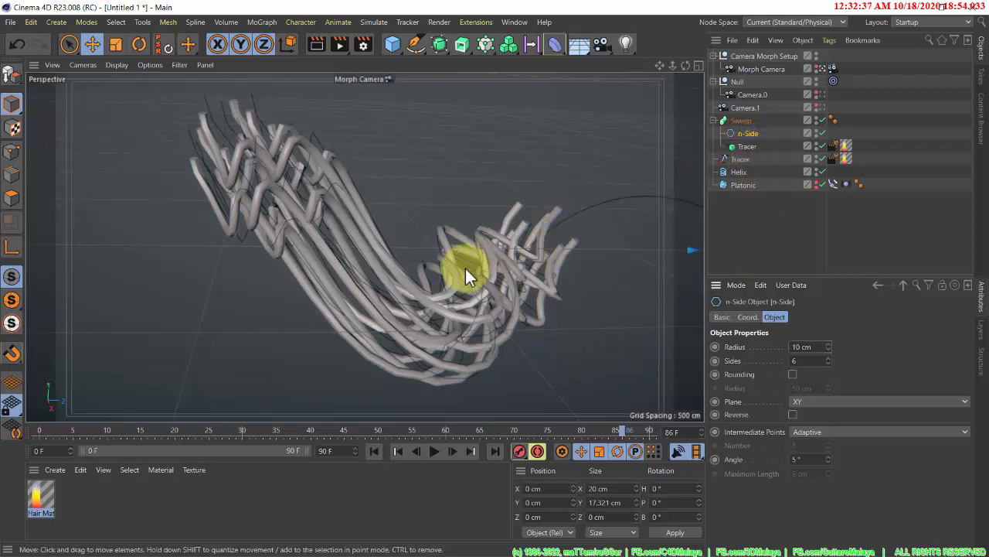
- Reshape the Sweep's Rotation curve so it rises from 0 at the start to the maximum at the end
{"action": "left_click", "coordinate": [747, 121]}
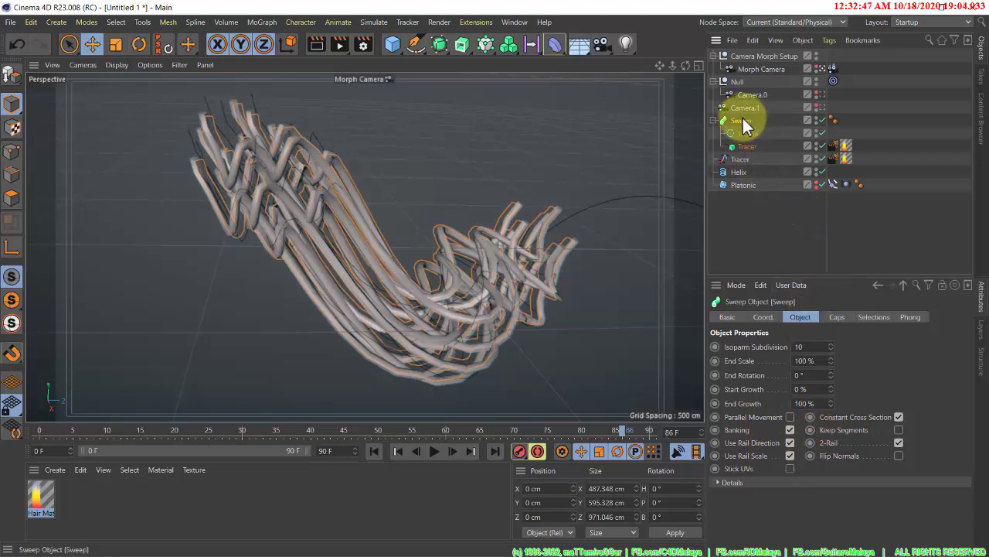
{"action": "left_click", "coordinate": [740, 482]}
{"action": "scroll", "coordinate": [747, 511], "scroll_direction": "down", "scroll_amount": 5}
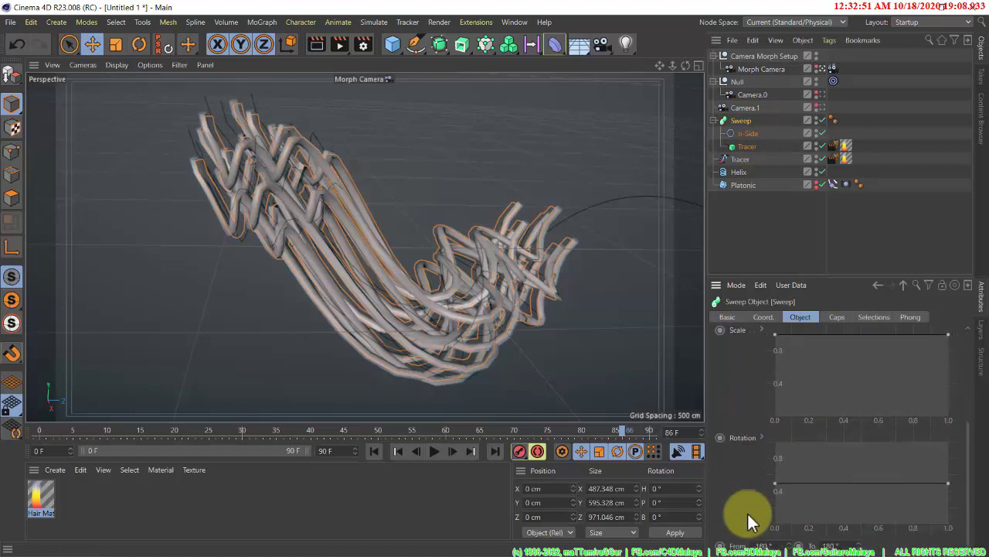
{"action": "left_click_drag", "start_coordinate": [778, 484], "coordinate": [750, 537]}
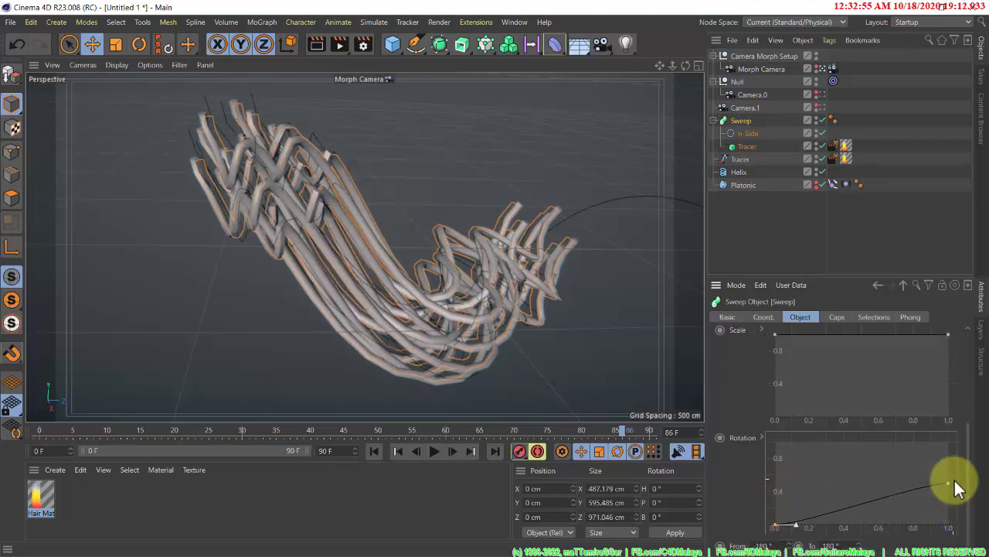
{"action": "left_click_drag", "start_coordinate": [950, 483], "coordinate": [958, 433]}
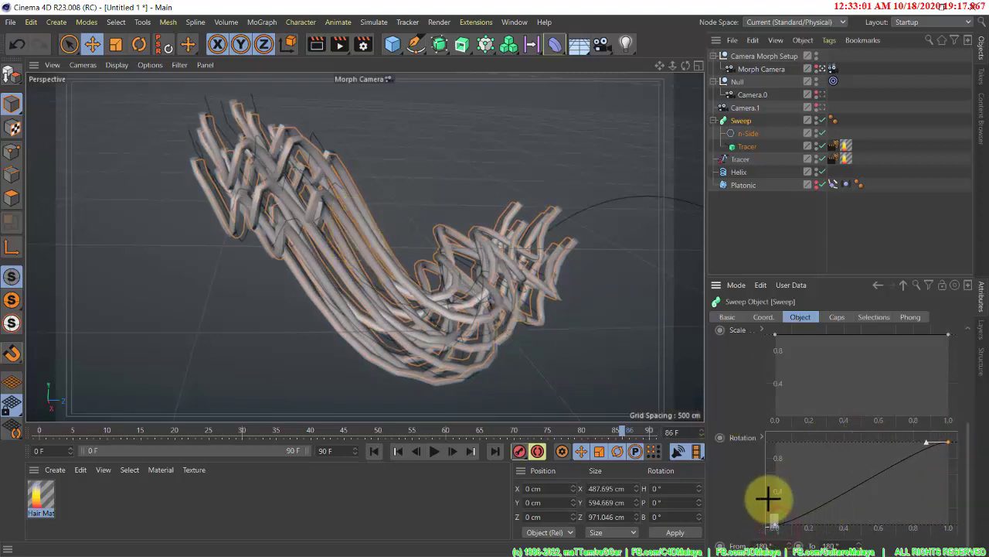
{"action": "left_click", "coordinate": [776, 526]}
{"action": "mouse_move", "coordinate": [779, 533]}
{"action": "left_mouse_down"}
{"action": "mouse_move", "coordinate": [757, 446]}
{"action": "mouse_move", "coordinate": [758, 523]}
{"action": "mouse_move", "coordinate": [776, 527]}
{"action": "left_mouse_up"}
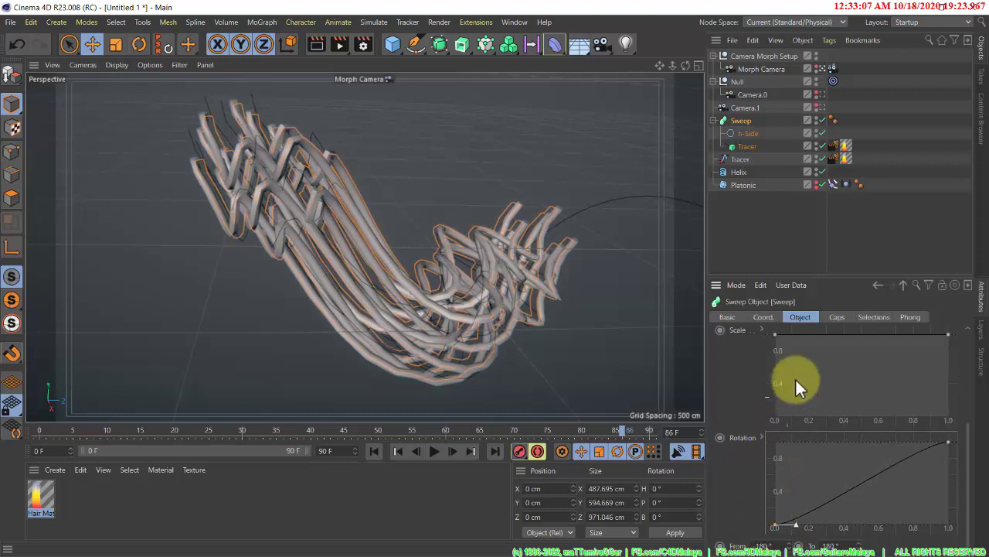
- Lower the start of the Sweep's Scale curve to 0 to taper the tubes, and play the animation to check it
{"action": "left_click_drag", "start_coordinate": [776, 335], "coordinate": [745, 428]}
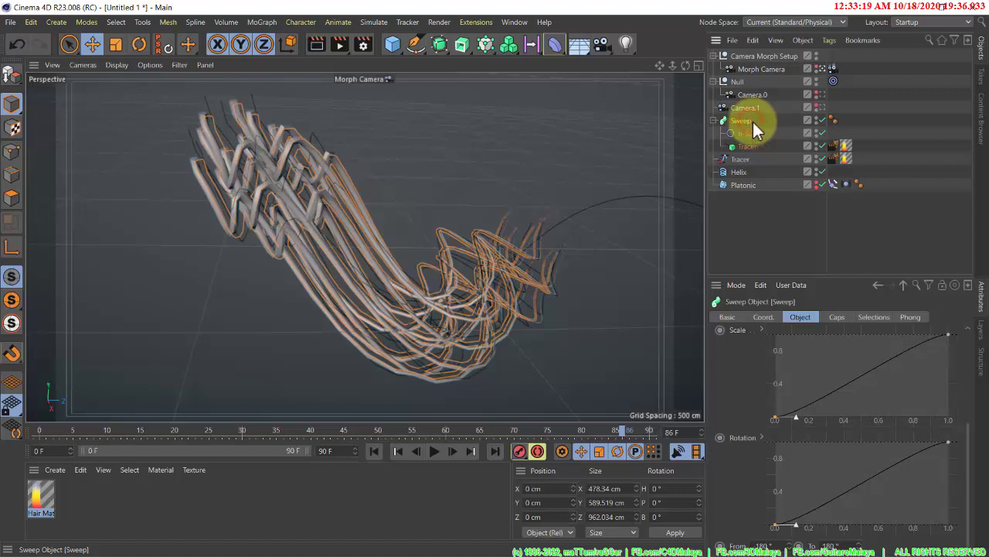
{"action": "left_click", "coordinate": [773, 125], "text": "ctrl"}
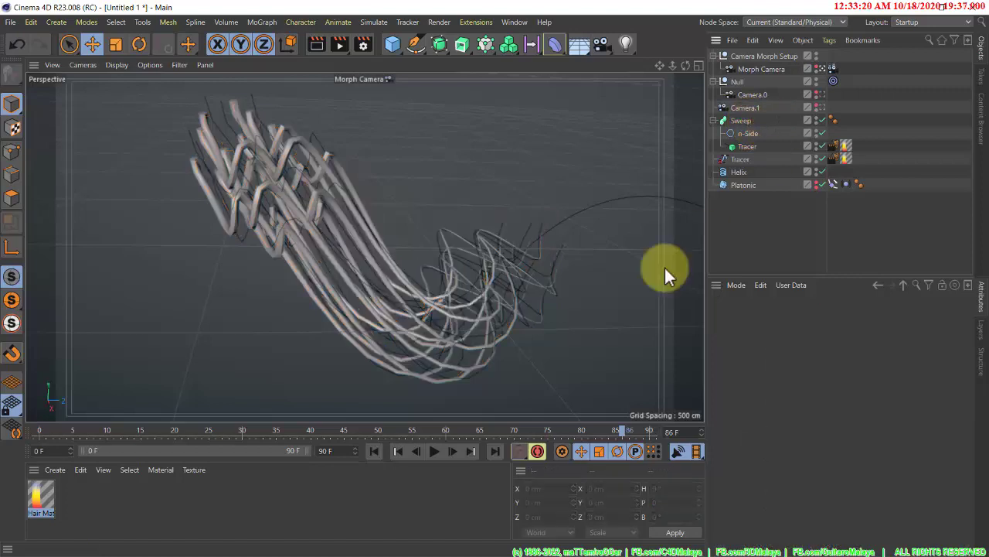
{"action": "left_click", "coordinate": [433, 451]}
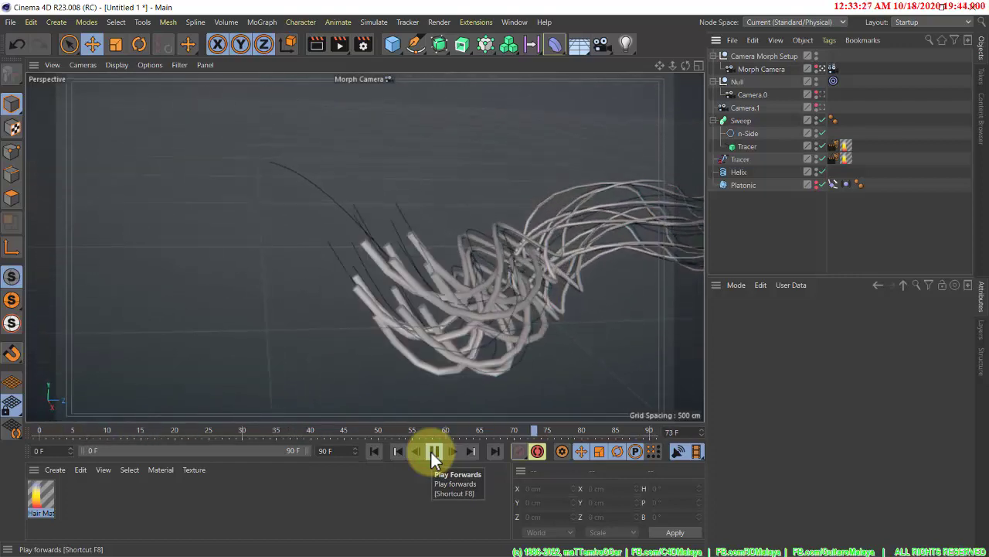
{"action": "left_click", "coordinate": [434, 451]}
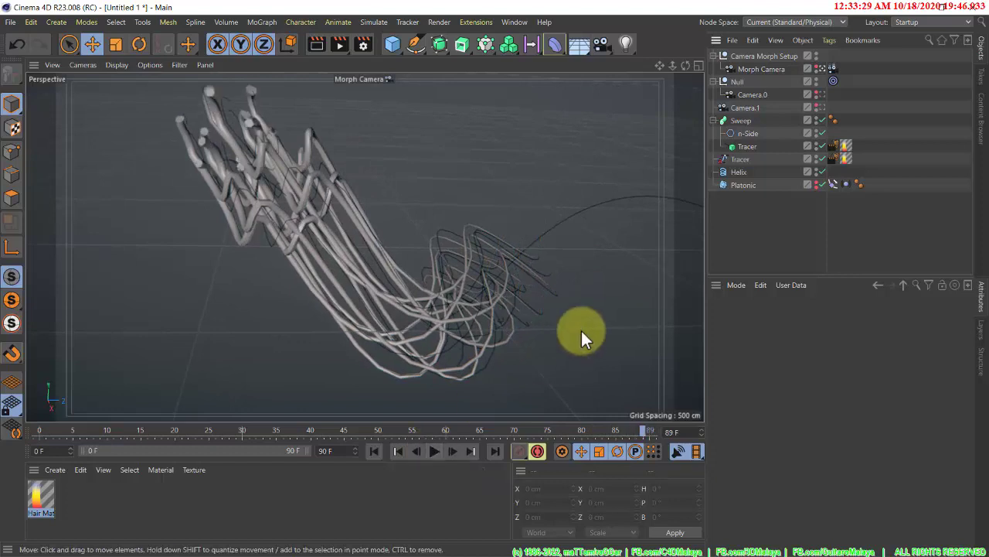
- Add a Sky and a Background object and place them directly above the Sweep in the object hierarchy
{"action": "left_click", "coordinate": [747, 122]}
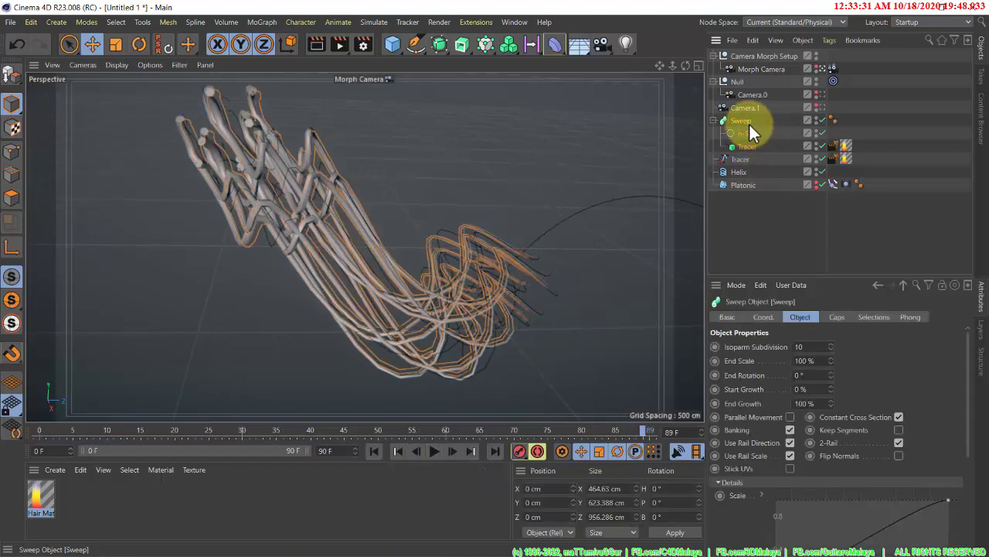
{"action": "left_click", "coordinate": [584, 51]}
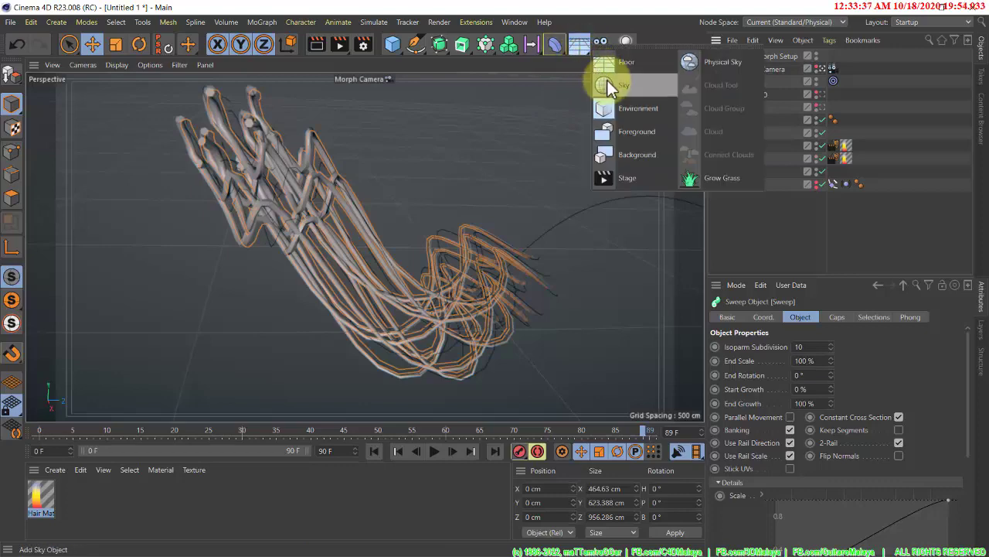
{"action": "left_click", "coordinate": [607, 81]}
{"action": "left_click", "coordinate": [580, 49]}
{"action": "left_click", "coordinate": [626, 152]}
{"action": "mouse_move", "coordinate": [736, 72]}
{"action": "left_mouse_down"}
{"action": "mouse_move", "coordinate": [762, 112]}
{"action": "mouse_move", "coordinate": [754, 145]}
{"action": "mouse_move", "coordinate": [741, 58]}
{"action": "mouse_move", "coordinate": [752, 141]}
{"action": "left_mouse_up"}
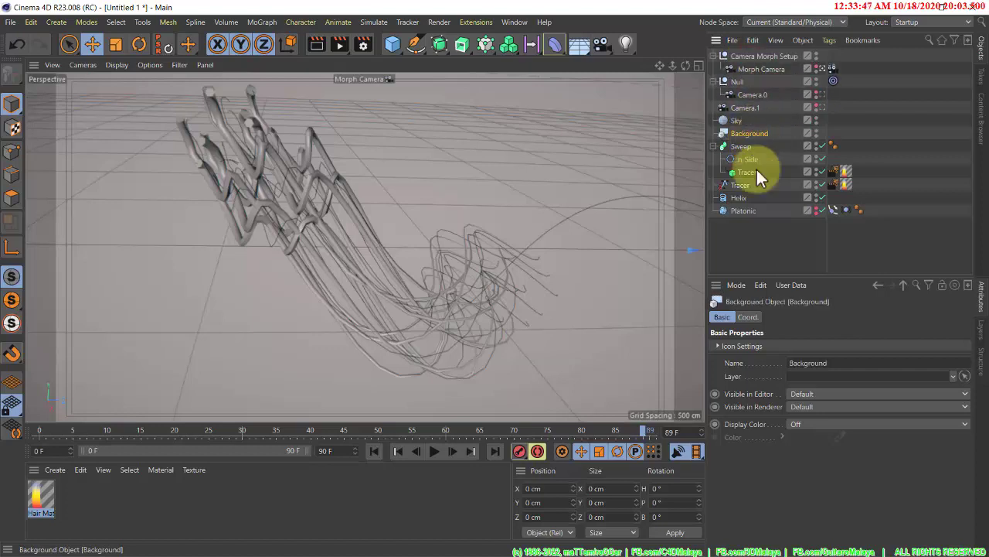
{"action": "left_click", "coordinate": [759, 227]}
- Load the Blue Muslin, Circular 01 and Circular 02 backdrop materials from the Content Browser's Backdrops presets into the scene
{"action": "left_click", "coordinate": [516, 23]}
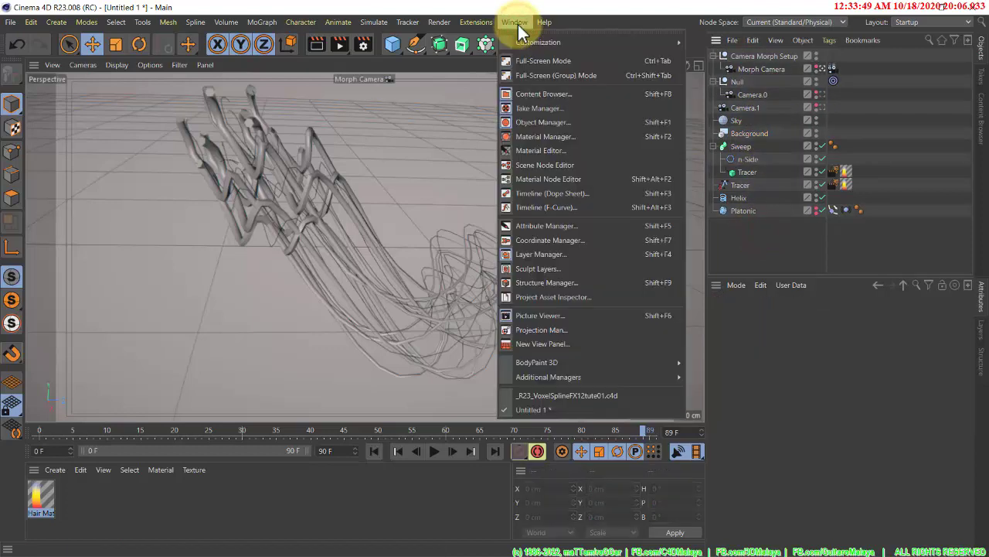
{"action": "left_click", "coordinate": [580, 96]}
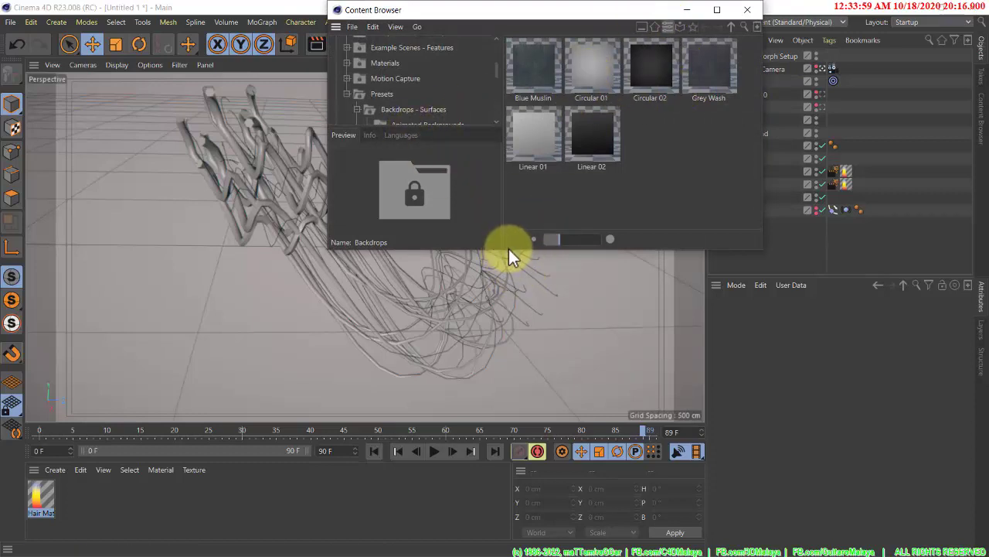
{"action": "left_click_drag", "start_coordinate": [503, 250], "coordinate": [523, 357]}
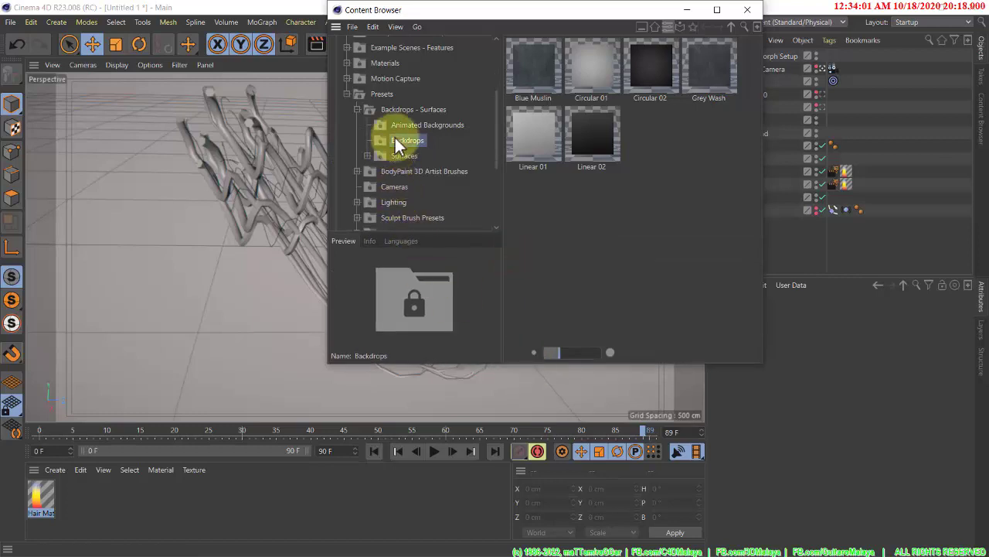
{"action": "left_click", "coordinate": [382, 94]}
{"action": "scroll", "coordinate": [383, 93], "scroll_direction": "down", "scroll_amount": 1}
{"action": "scroll", "coordinate": [383, 93], "scroll_direction": "up", "scroll_amount": 3}
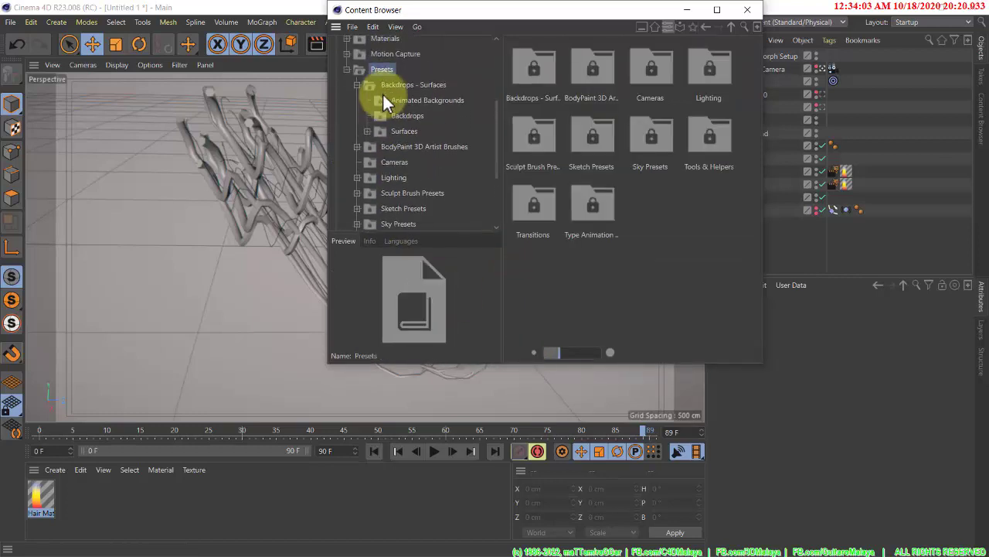
{"action": "left_click", "coordinate": [390, 95]}
{"action": "left_click", "coordinate": [409, 128]}
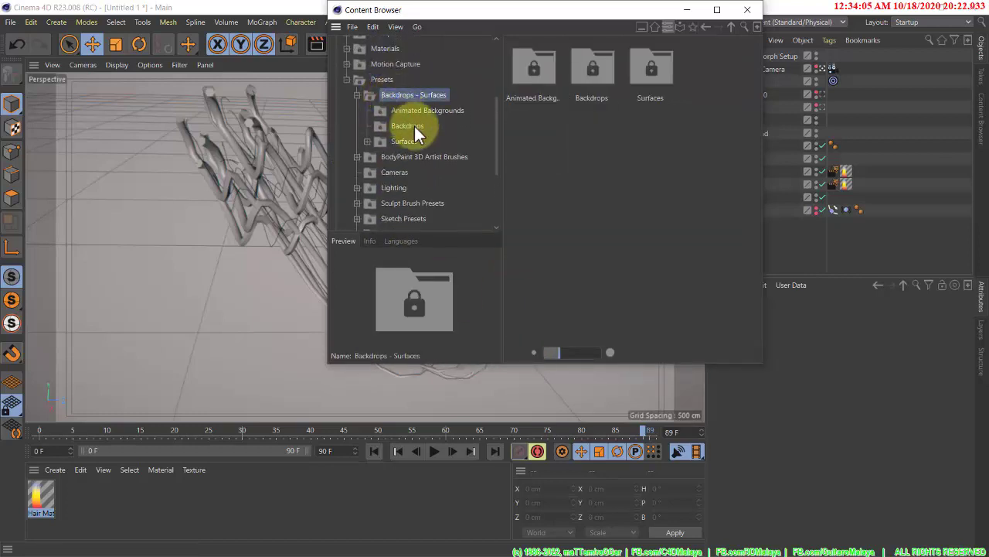
{"action": "left_click_drag", "start_coordinate": [543, 59], "coordinate": [206, 524]}
{"action": "left_click_drag", "start_coordinate": [597, 95], "coordinate": [296, 496]}
{"action": "left_click_drag", "start_coordinate": [662, 77], "coordinate": [464, 491]}
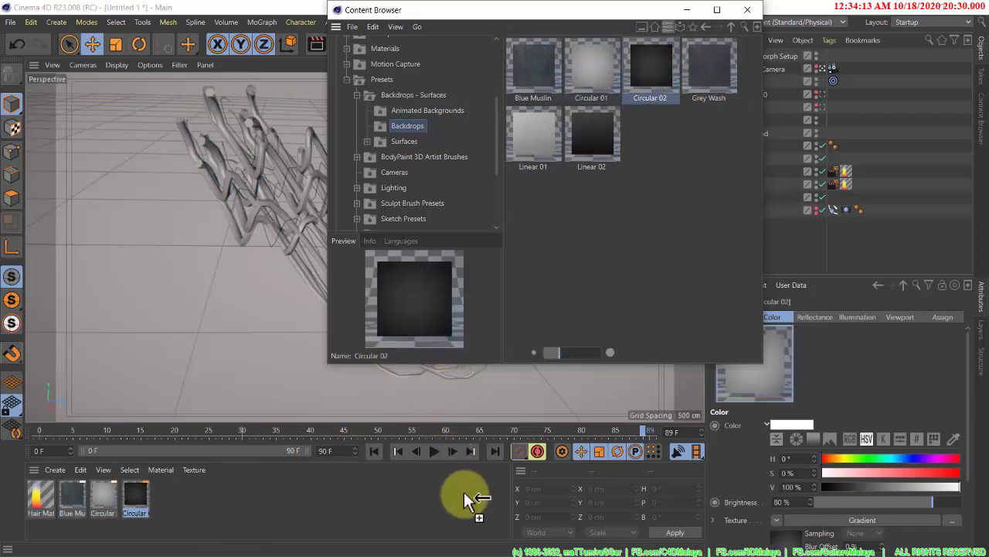
- Load the Glass - Murano, Glass - Nodes, Glass - Simple and Glass - Tempered - Coated preset materials into the scene
{"action": "left_click_drag", "start_coordinate": [626, 9], "coordinate": [624, 56]}
{"action": "left_click", "coordinate": [344, 126]}
{"action": "scroll", "coordinate": [347, 135], "scroll_direction": "up", "scroll_amount": 3}
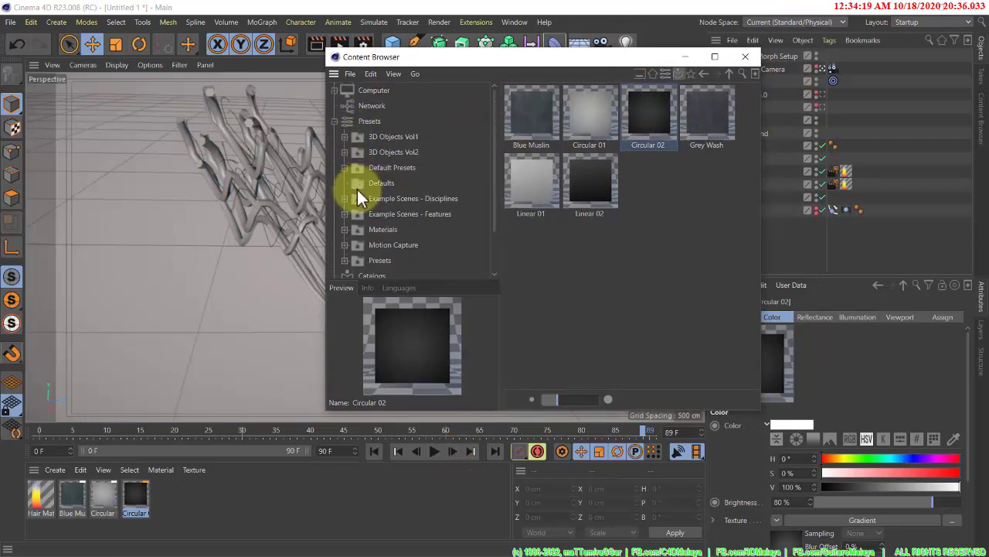
{"action": "left_click", "coordinate": [346, 229]}
{"action": "scroll", "coordinate": [393, 219], "scroll_direction": "down", "scroll_amount": 4}
{"action": "scroll", "coordinate": [391, 215], "scroll_direction": "down", "scroll_amount": 1}
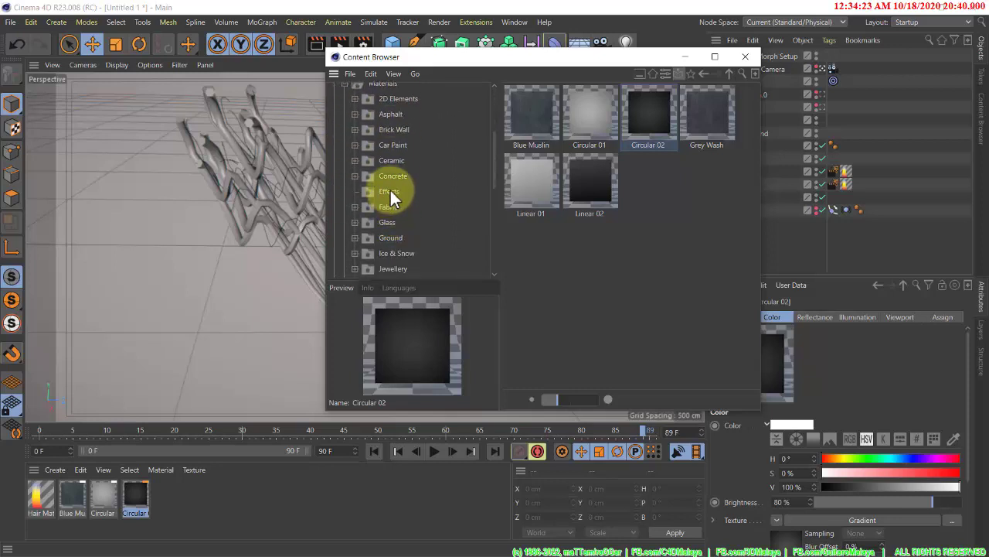
{"action": "left_click", "coordinate": [390, 224]}
{"action": "left_click_drag", "start_coordinate": [548, 181], "coordinate": [255, 501]}
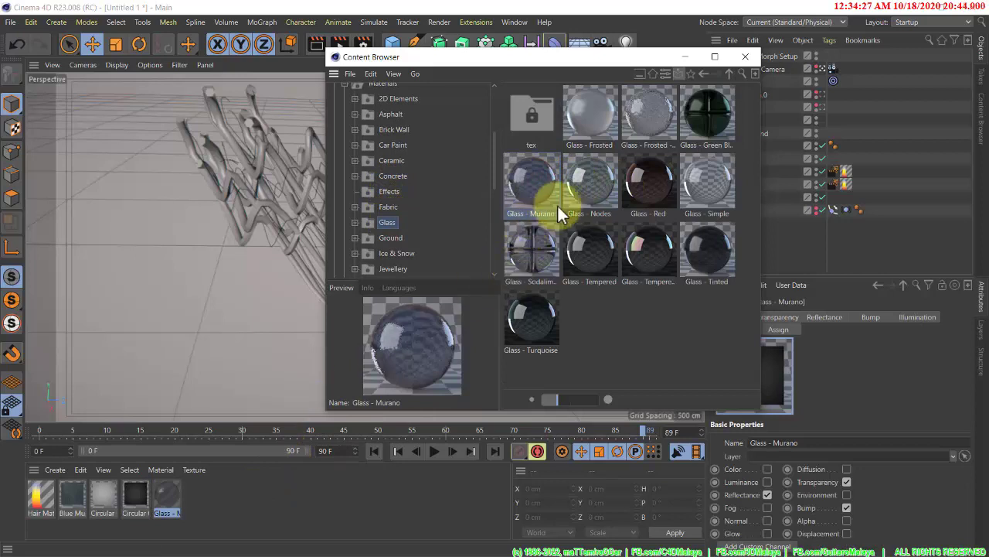
{"action": "left_click_drag", "start_coordinate": [591, 200], "coordinate": [269, 494]}
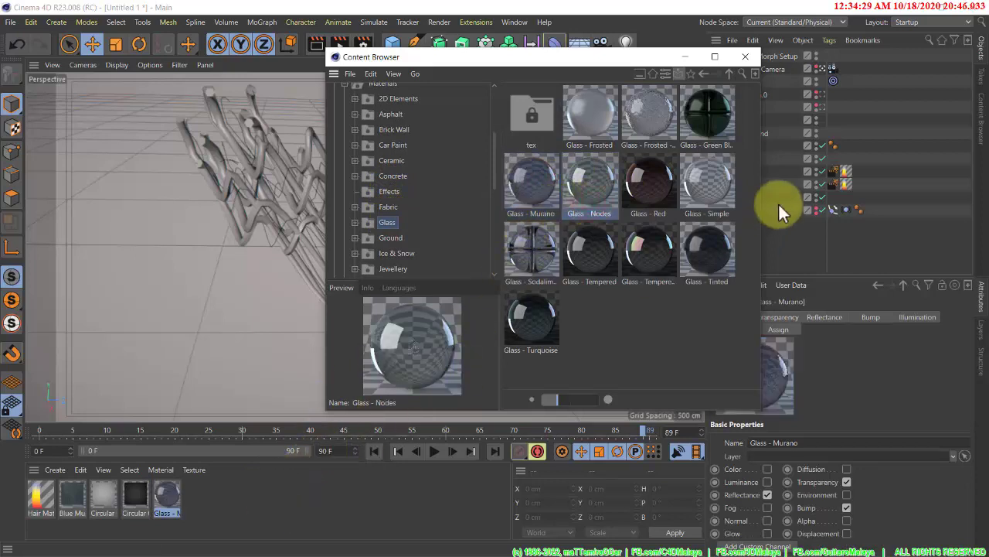
{"action": "left_click_drag", "start_coordinate": [729, 180], "coordinate": [283, 508]}
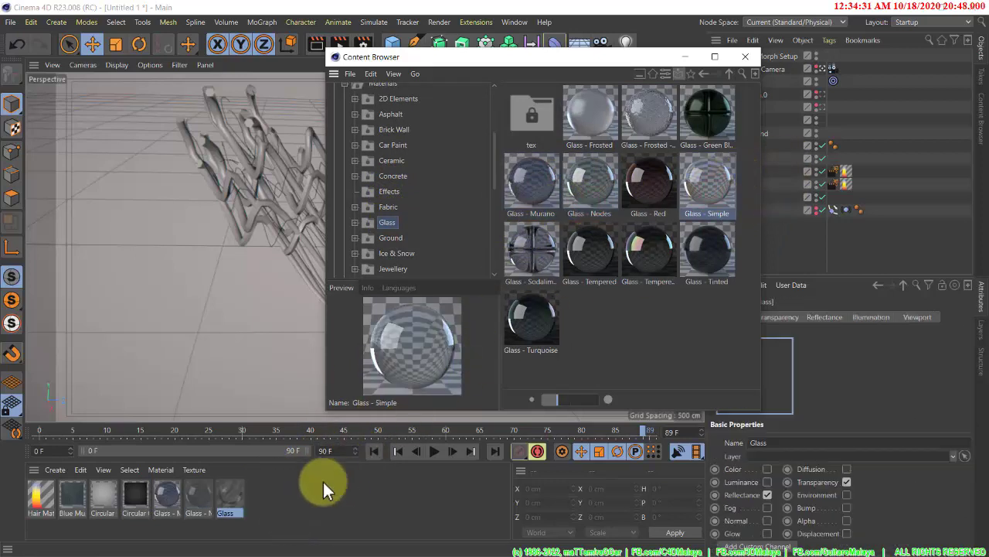
{"action": "left_click_drag", "start_coordinate": [641, 251], "coordinate": [302, 517]}
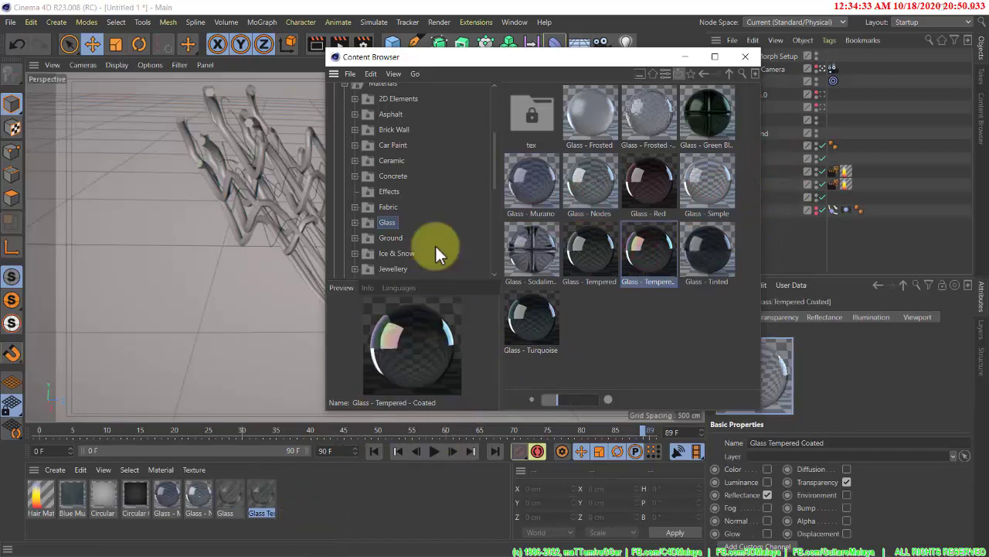
- Load the Tea, Water and Water - Nodes materials from the Liquid presets into the scene
{"action": "scroll", "coordinate": [401, 194], "scroll_direction": "down", "scroll_amount": 5}
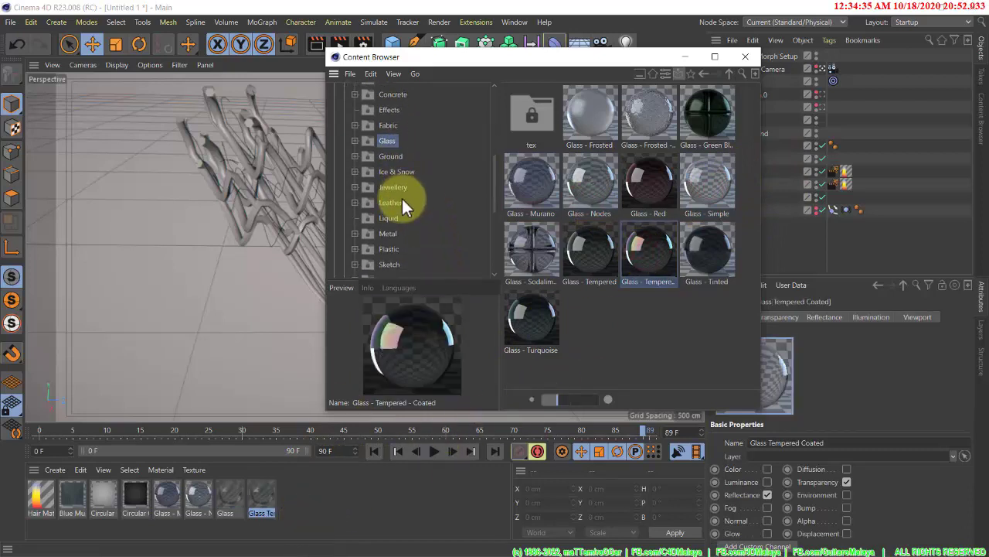
{"action": "left_click", "coordinate": [396, 217]}
{"action": "left_click_drag", "start_coordinate": [596, 189], "coordinate": [356, 512]}
{"action": "left_click_drag", "start_coordinate": [650, 186], "coordinate": [363, 521]}
{"action": "left_click_drag", "start_coordinate": [718, 191], "coordinate": [368, 497]}
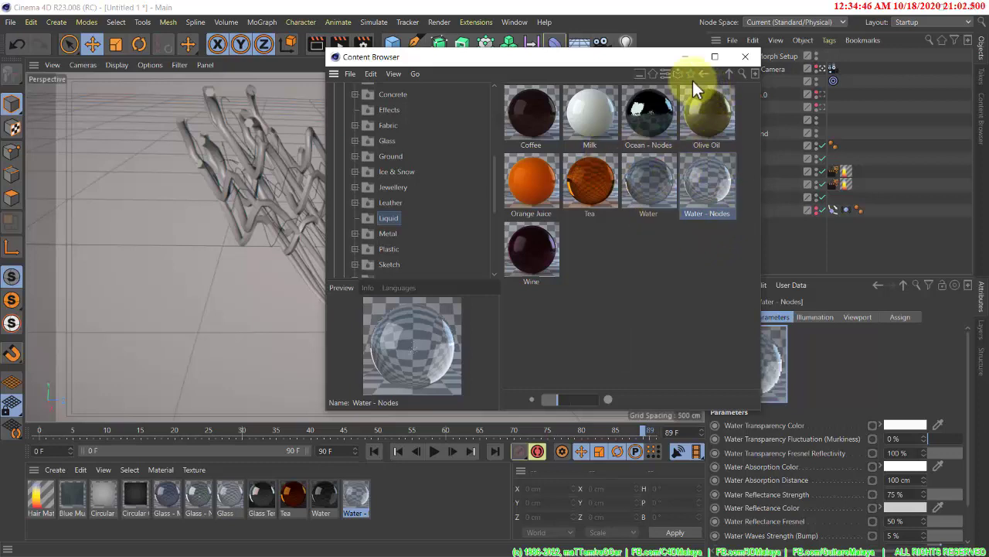
- Search the Content Browser presets for "hdr"
{"action": "left_click", "coordinate": [741, 74]}
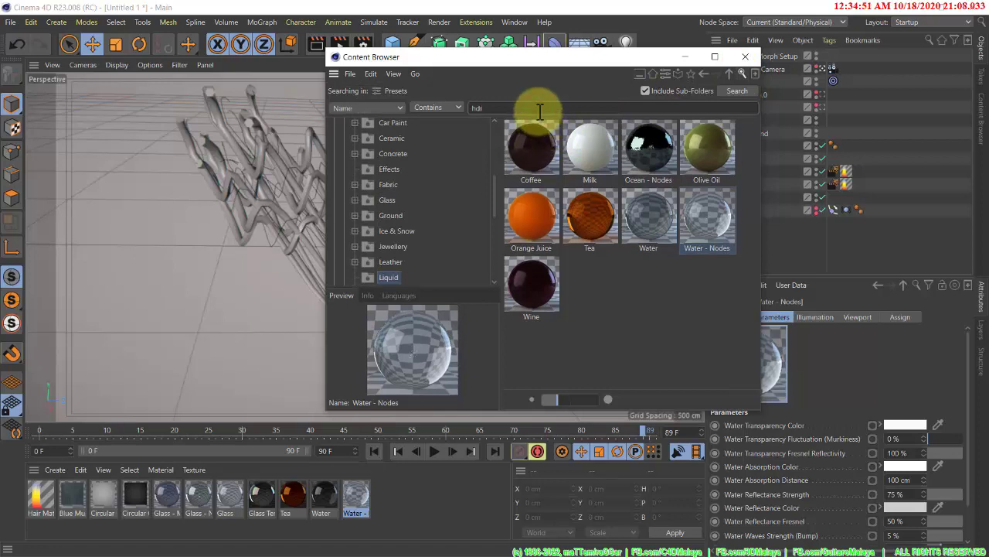
{"action": "key", "text": "Return"}
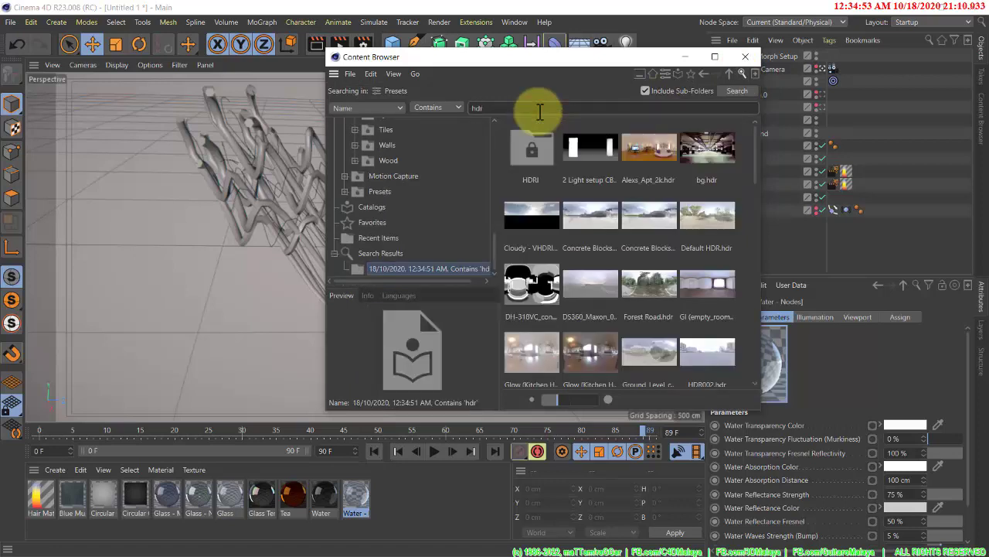
{"action": "left_click_drag", "start_coordinate": [590, 58], "coordinate": [591, 45]}
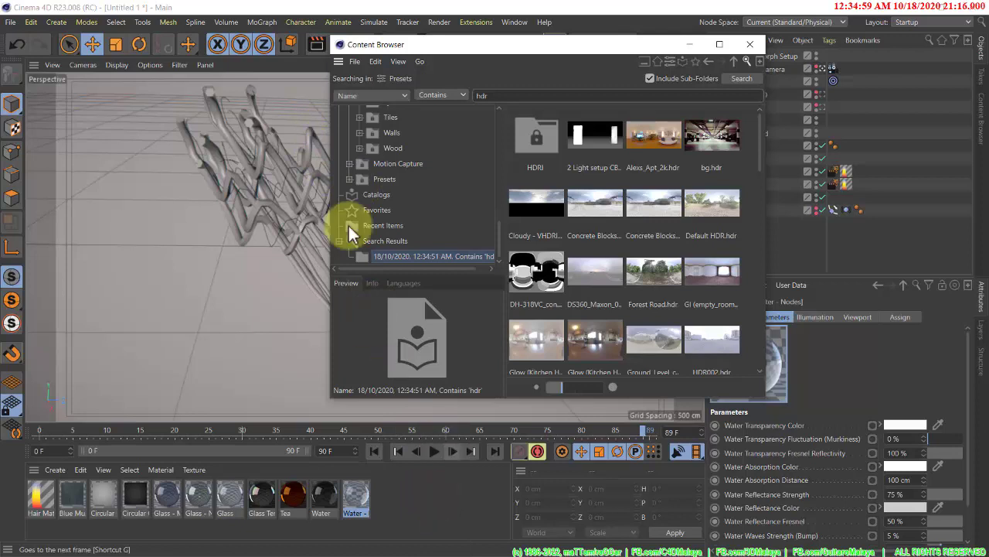
- Create a new material with Color and Reflectance disabled and Luminance enabled at 255% brightness
{"action": "double_click", "coordinate": [402, 495]}
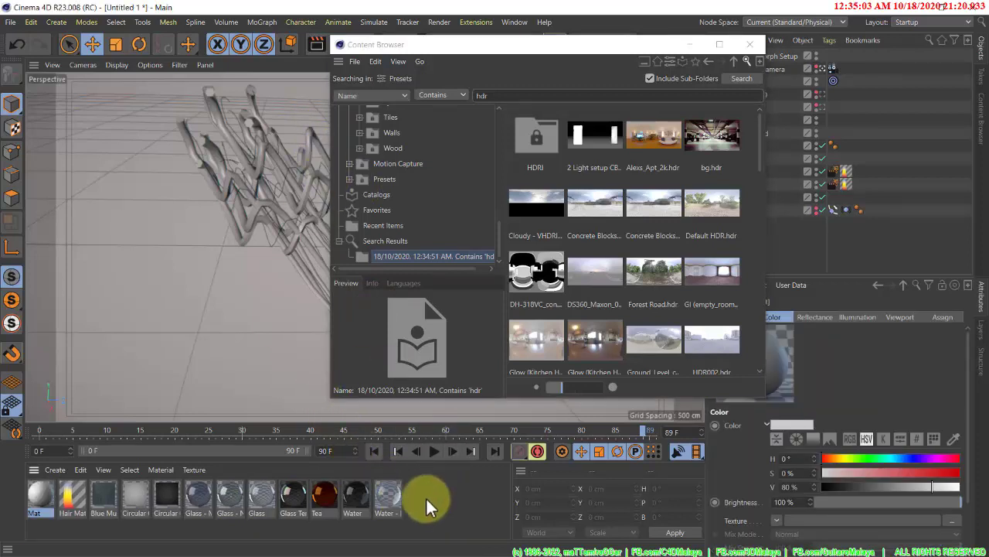
{"action": "double_click", "coordinate": [47, 492]}
{"action": "left_click", "coordinate": [258, 274]}
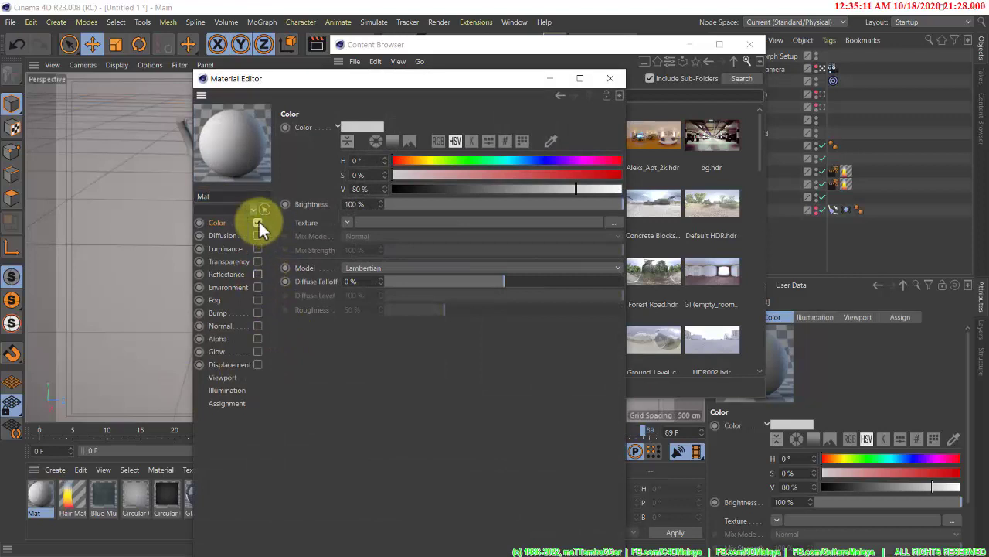
{"action": "left_click", "coordinate": [259, 222]}
{"action": "left_click", "coordinate": [257, 248]}
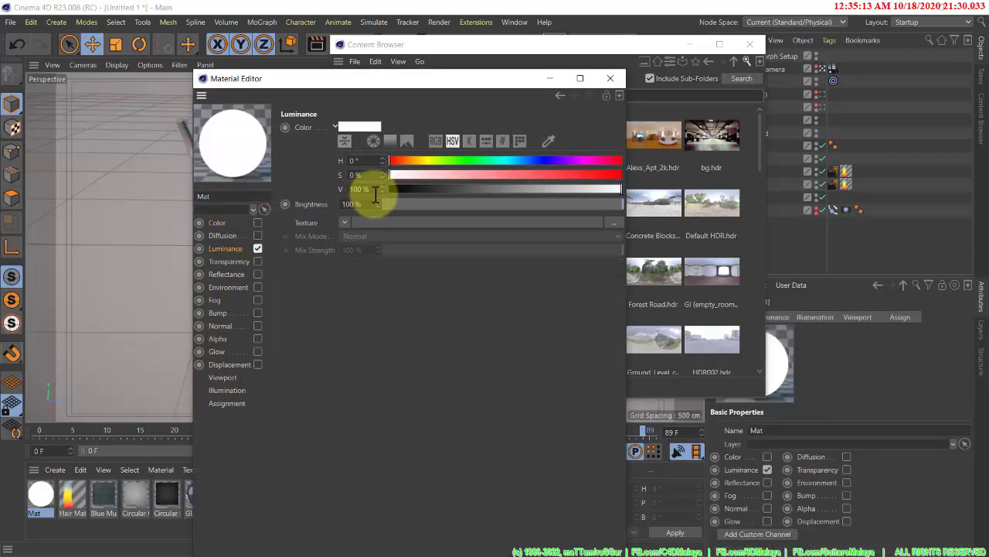
{"action": "double_click", "coordinate": [348, 208]}
{"action": "type", "text": "255"}
{"action": "key", "text": "Return"}
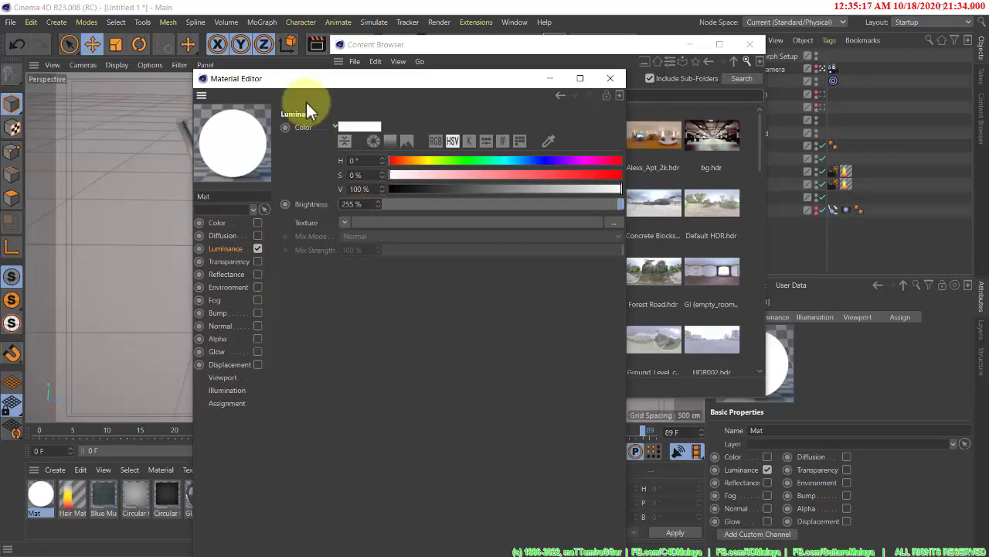
- Load Concrete Blocks.hdr as the new material's Luminance texture, and close the Content Browser and Material Editor
{"action": "left_click_drag", "start_coordinate": [298, 84], "coordinate": [196, 98]}
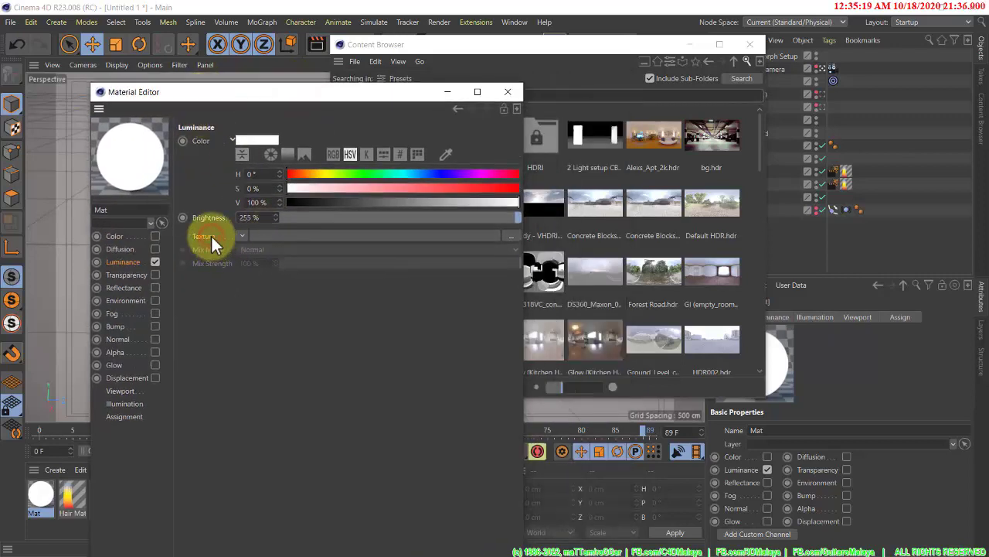
{"action": "left_click", "coordinate": [582, 61]}
{"action": "left_click_drag", "start_coordinate": [550, 44], "coordinate": [598, 48]}
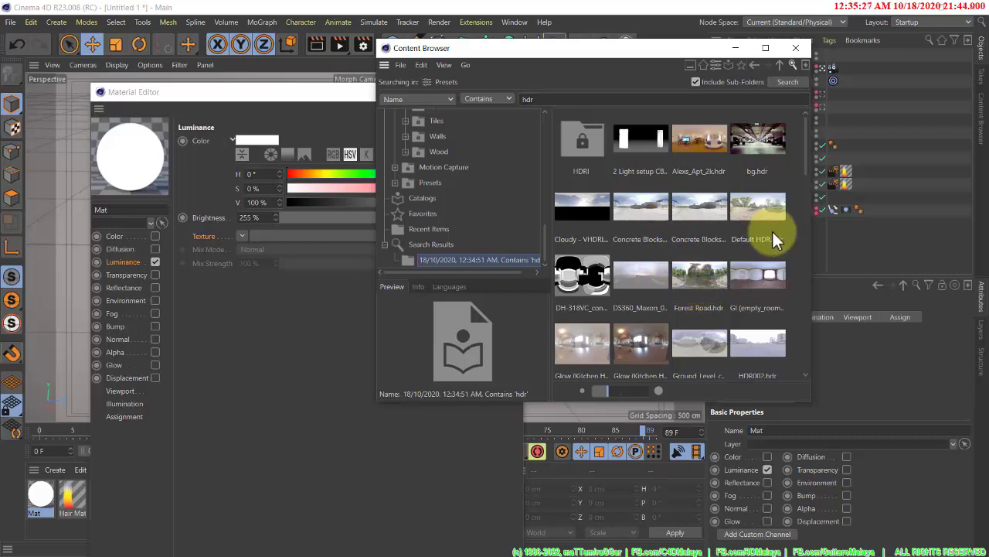
{"action": "left_click", "coordinate": [650, 211]}
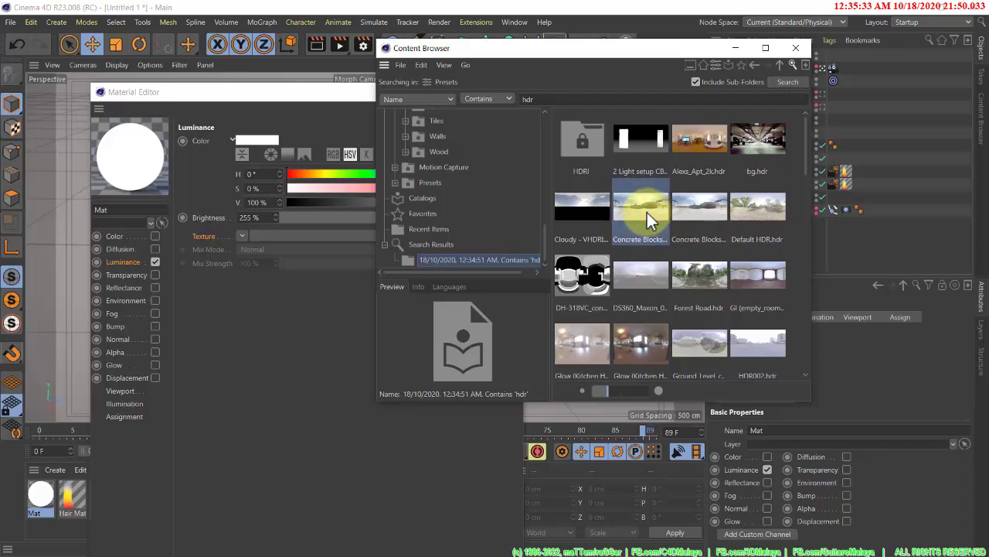
{"action": "left_click_drag", "start_coordinate": [639, 208], "coordinate": [256, 238]}
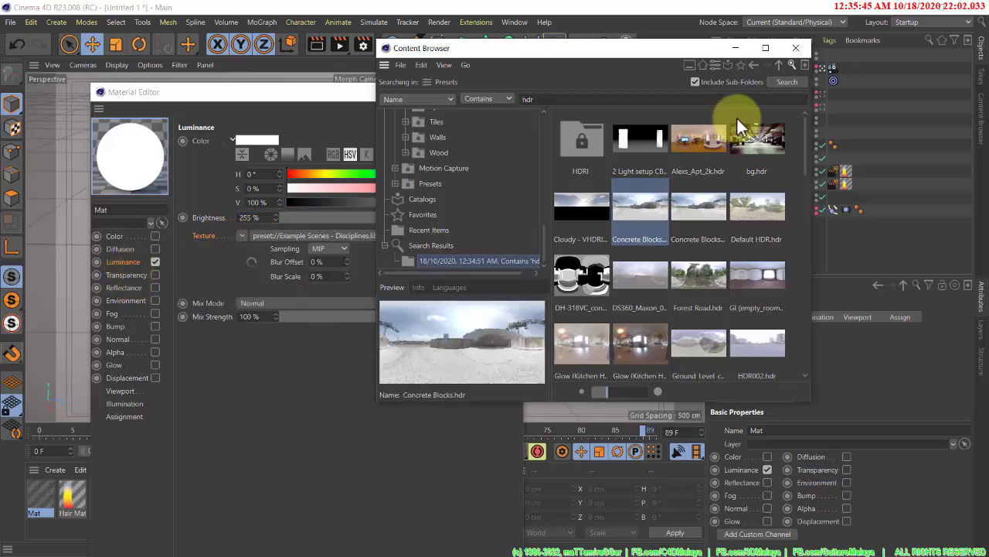
{"action": "left_click", "coordinate": [795, 48]}
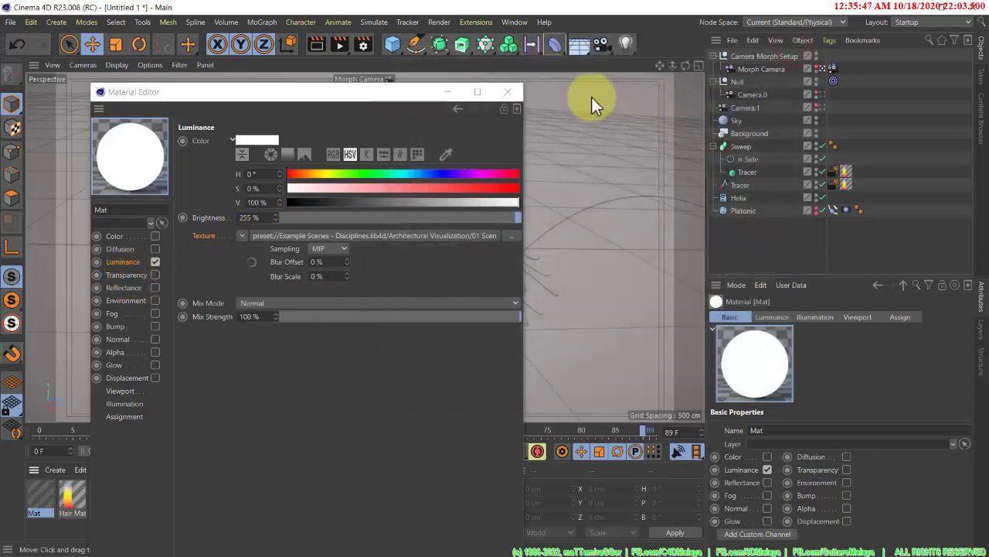
{"action": "left_click", "coordinate": [515, 92]}
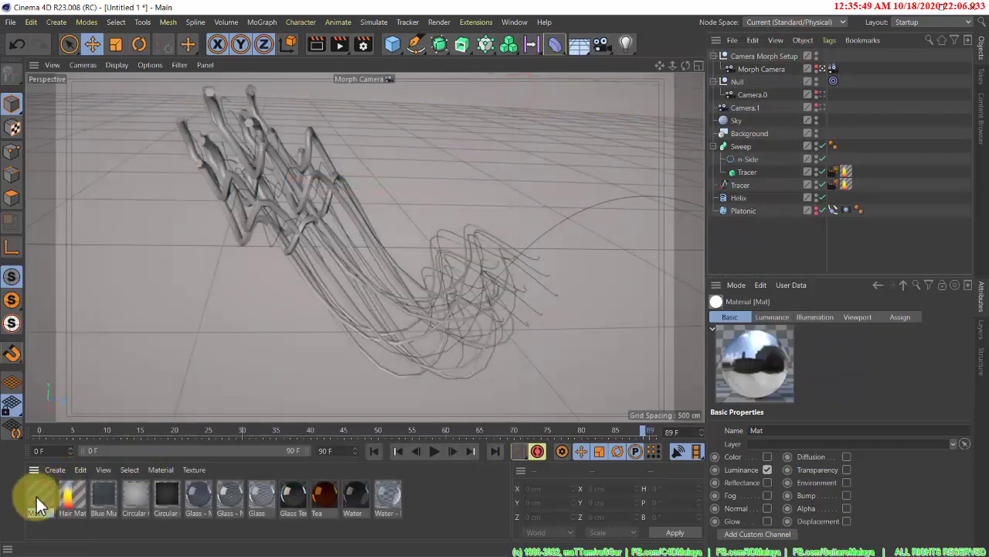
- Apply the HDR material to the Sky and give the Sky a Compositing tag with Seen by Camera disabled
{"action": "left_click_drag", "start_coordinate": [36, 496], "coordinate": [816, 86]}
{"action": "left_click_drag", "start_coordinate": [760, 114], "coordinate": [739, 120]}
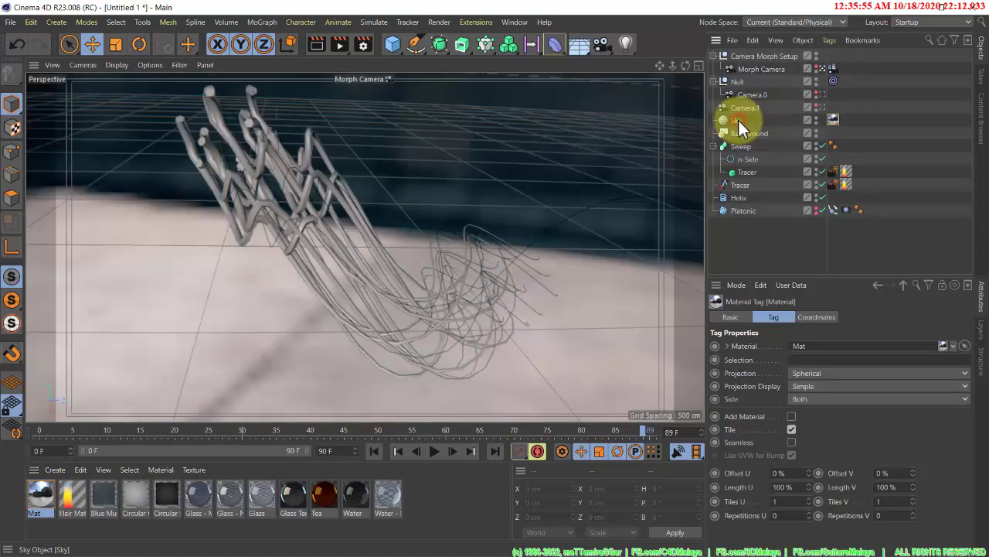
{"action": "left_click", "coordinate": [738, 121]}
{"action": "right_click", "coordinate": [738, 121]}
{"action": "mouse_move", "coordinate": [800, 117]}
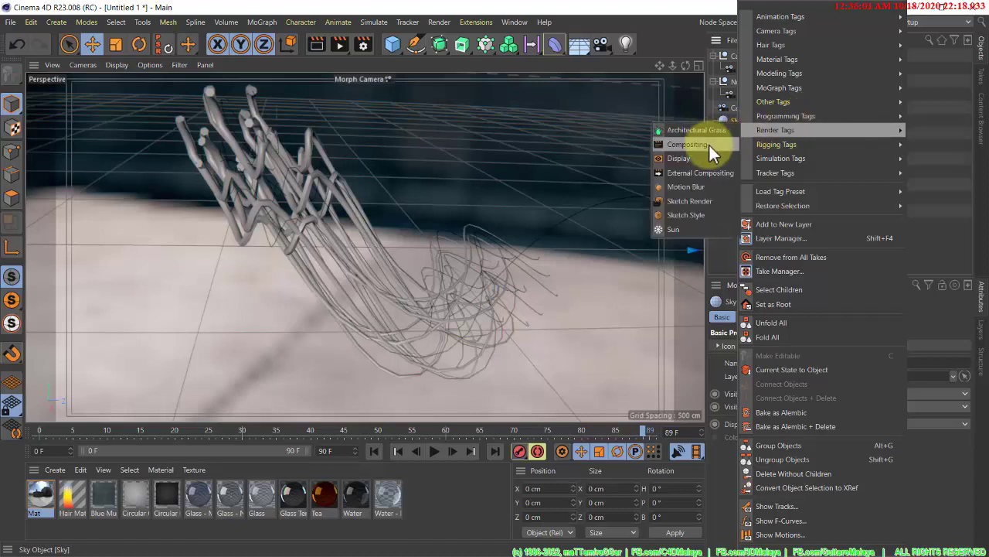
{"action": "left_click", "coordinate": [709, 145]}
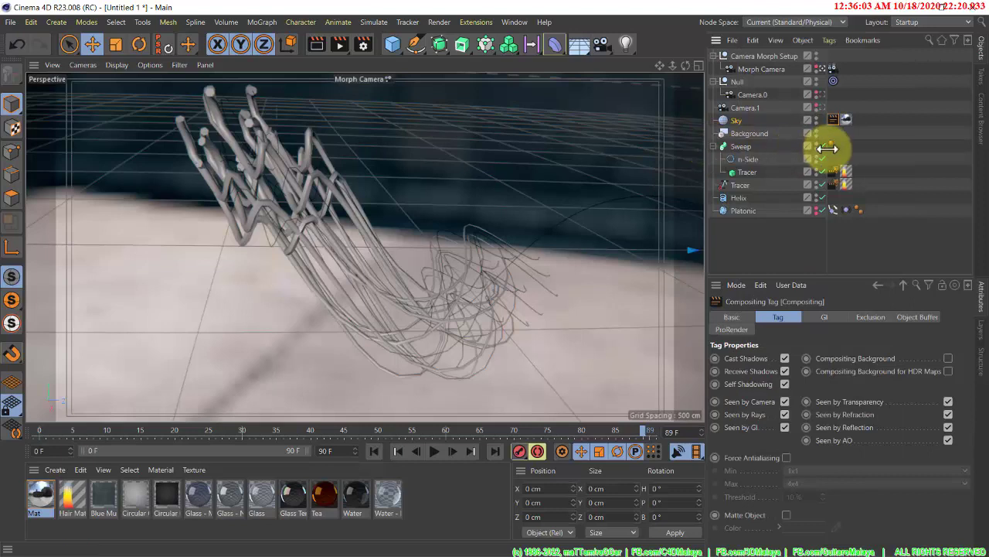
{"action": "left_click", "coordinate": [785, 401]}
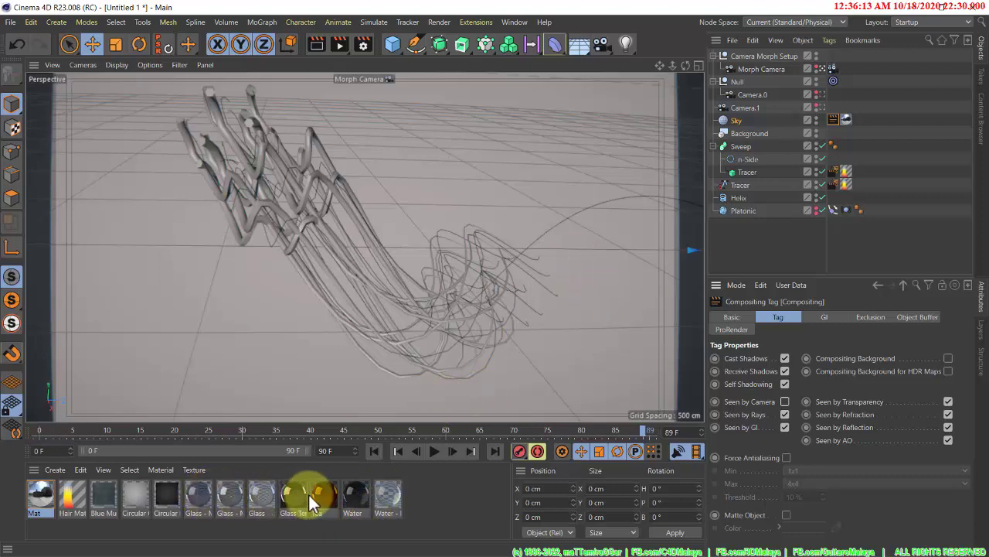
- Apply the Glass Tempered Coated material to the Sweep and render the view to check it
{"action": "left_click_drag", "start_coordinate": [293, 492], "coordinate": [797, 182]}
{"action": "left_click_drag", "start_coordinate": [755, 151], "coordinate": [753, 148]}
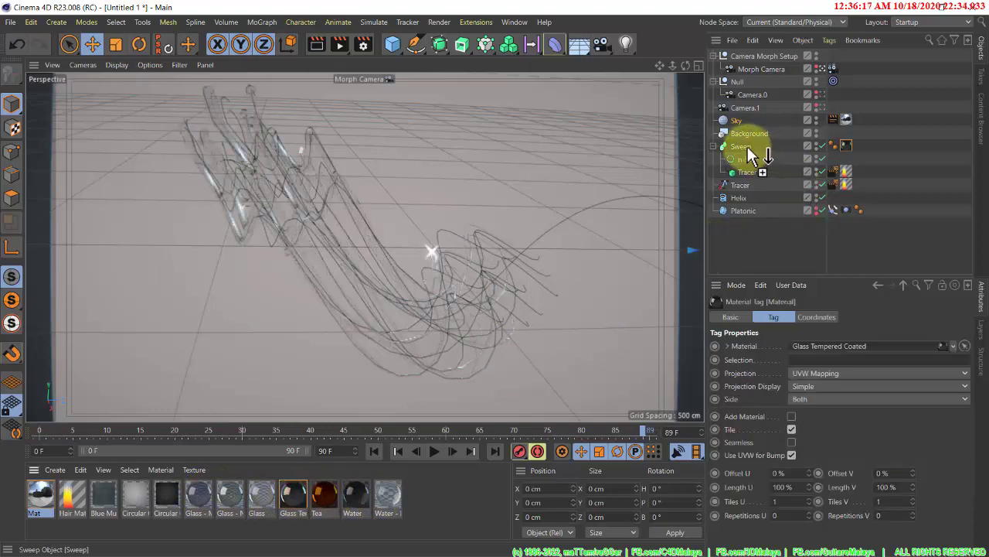
{"action": "left_click", "coordinate": [316, 46]}
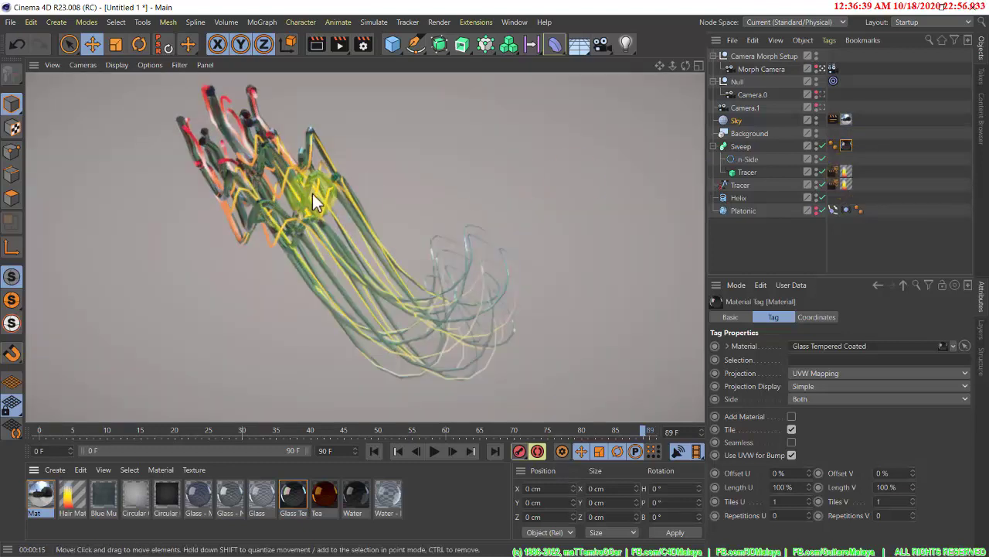
- Add a Glow effect to the render settings with Size 1.55%, Intensity 2.5% and Back Intensity 125%
{"action": "left_click", "coordinate": [364, 48]}
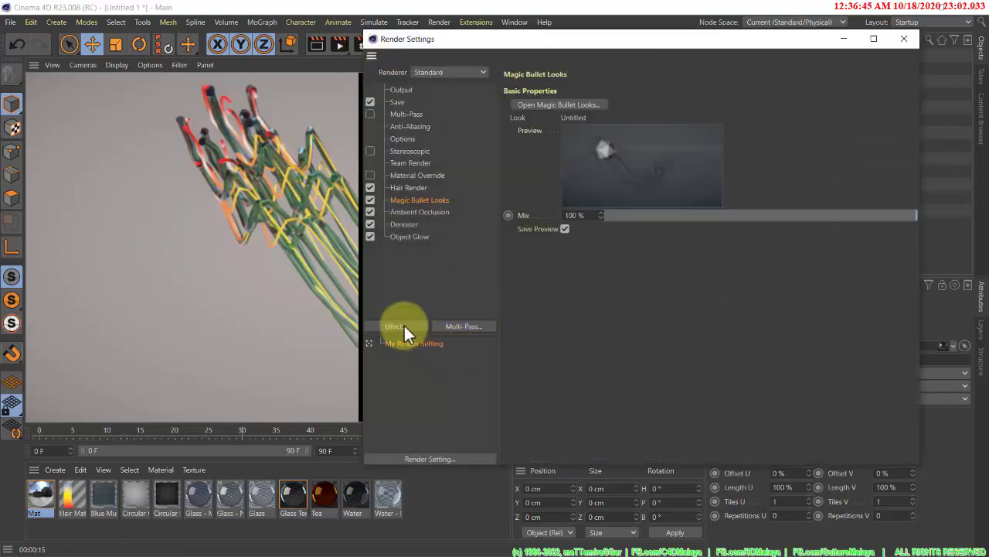
{"action": "left_click", "coordinate": [404, 326]}
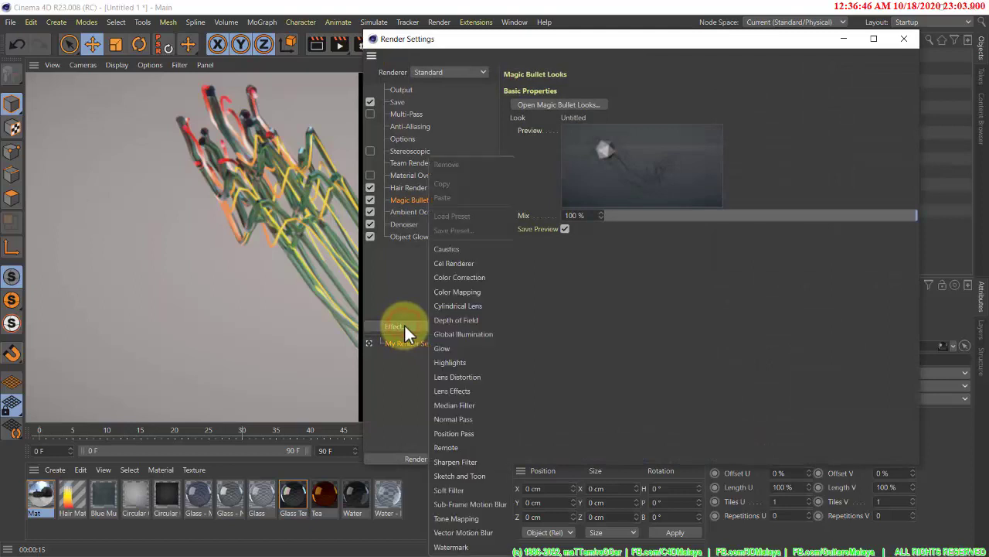
{"action": "left_click", "coordinate": [457, 348]}
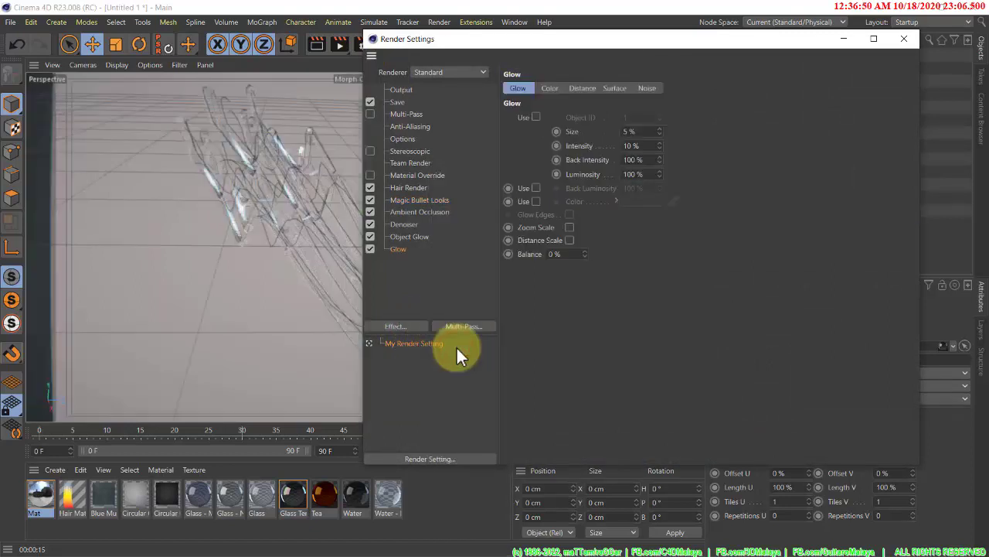
{"action": "left_click", "coordinate": [623, 137]}
{"action": "type", "text": "1.55"}
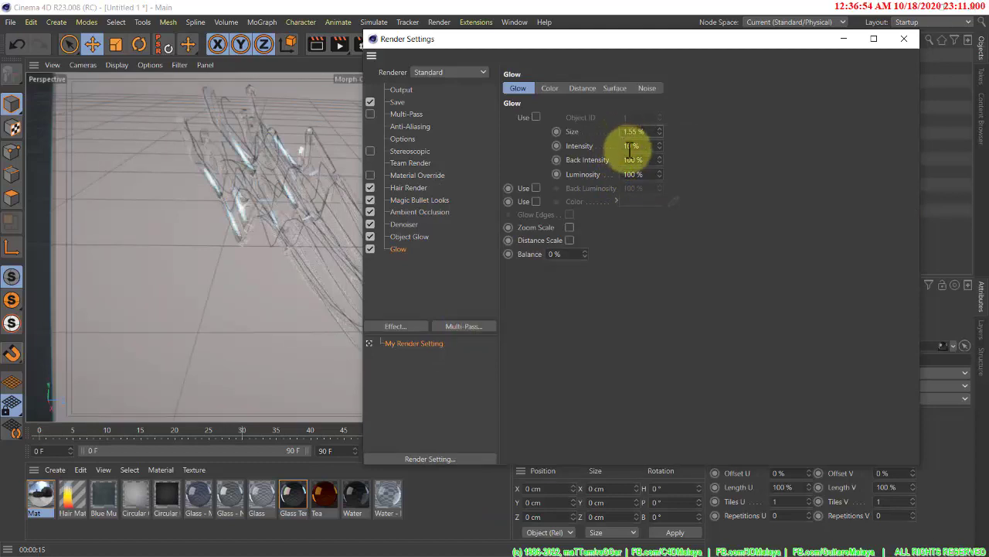
{"action": "left_click", "coordinate": [629, 149]}
{"action": "type", "text": "2.5"}
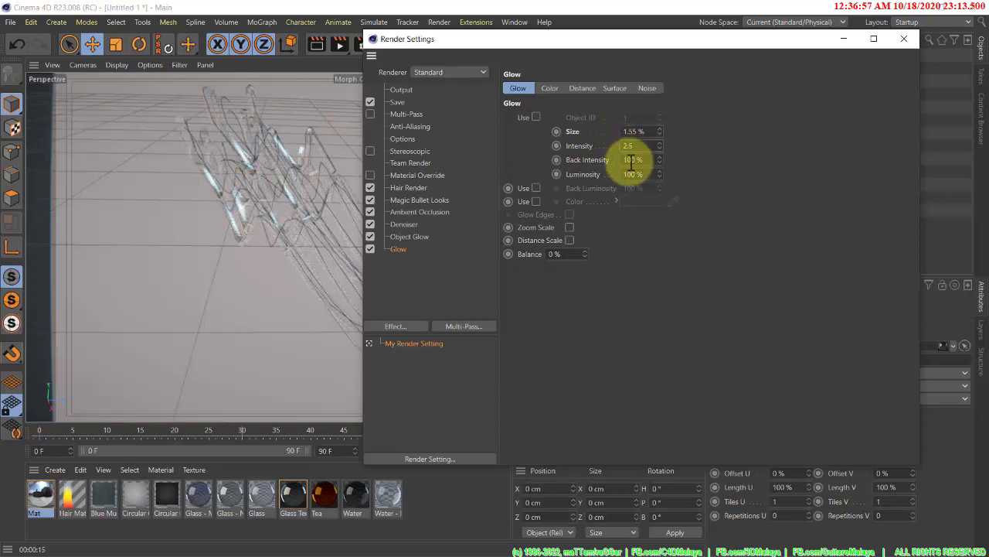
{"action": "left_click", "coordinate": [632, 159]}
{"action": "type", "text": "125"}
{"action": "key", "text": "Return"}
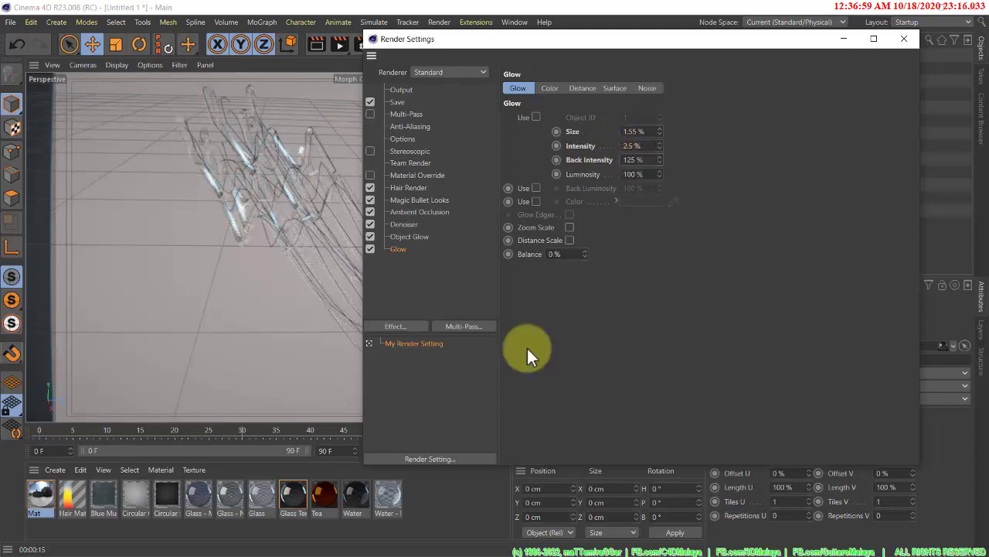
- Add a Color Correction effect and insert two Curve points near 0.65 and 0.4, bending the curve into a slight S-shape
{"action": "left_click_drag", "start_coordinate": [483, 39], "coordinate": [461, 48]}
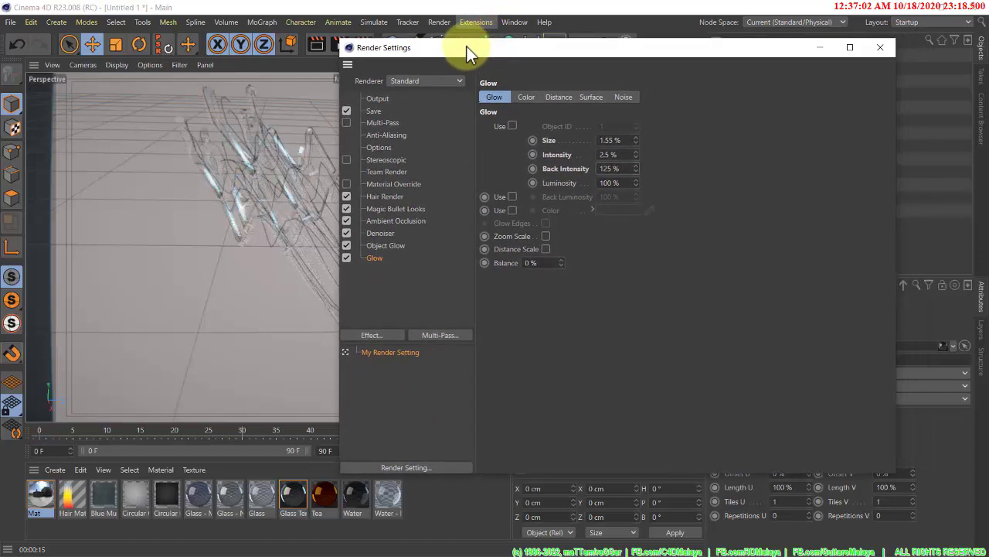
{"action": "left_click", "coordinate": [388, 335]}
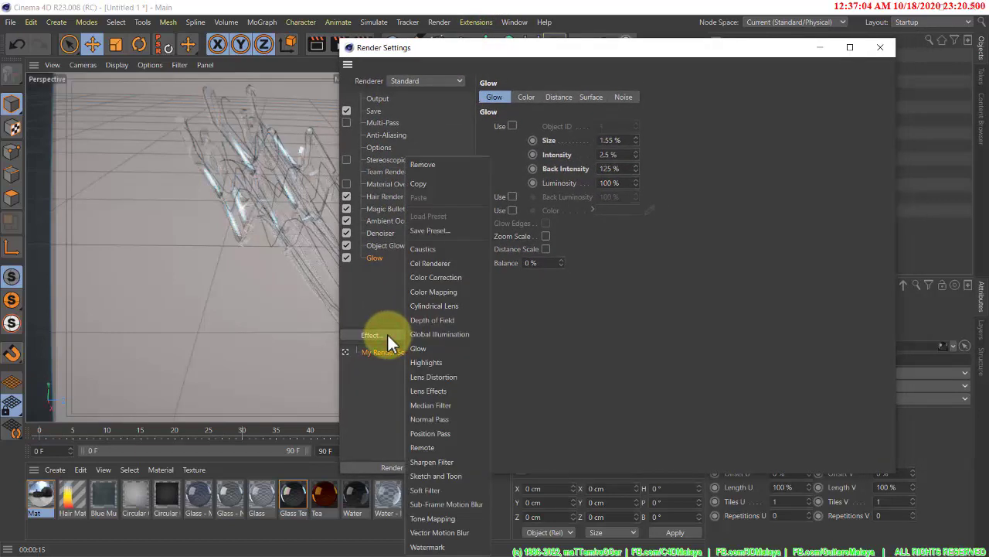
{"action": "left_click", "coordinate": [461, 277]}
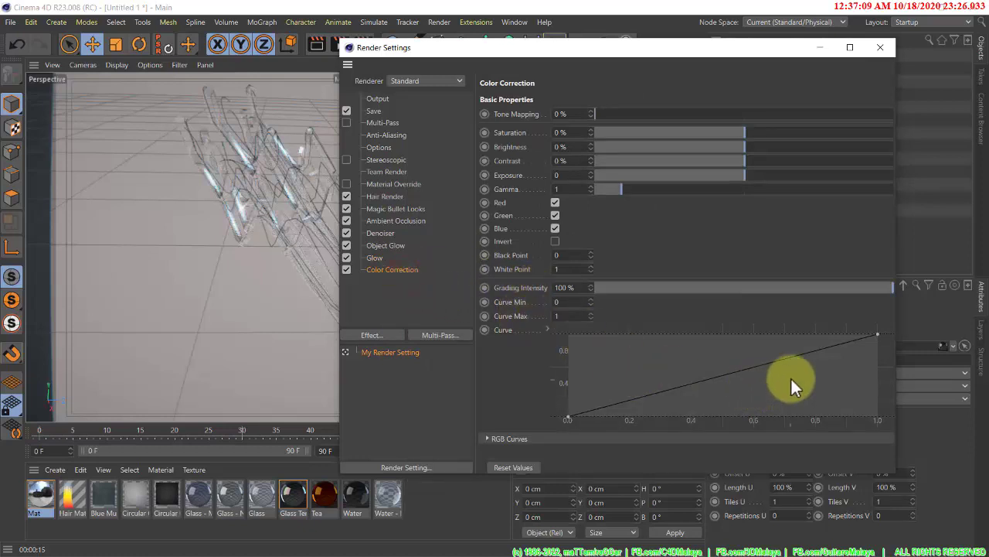
{"action": "left_click", "coordinate": [775, 359]}
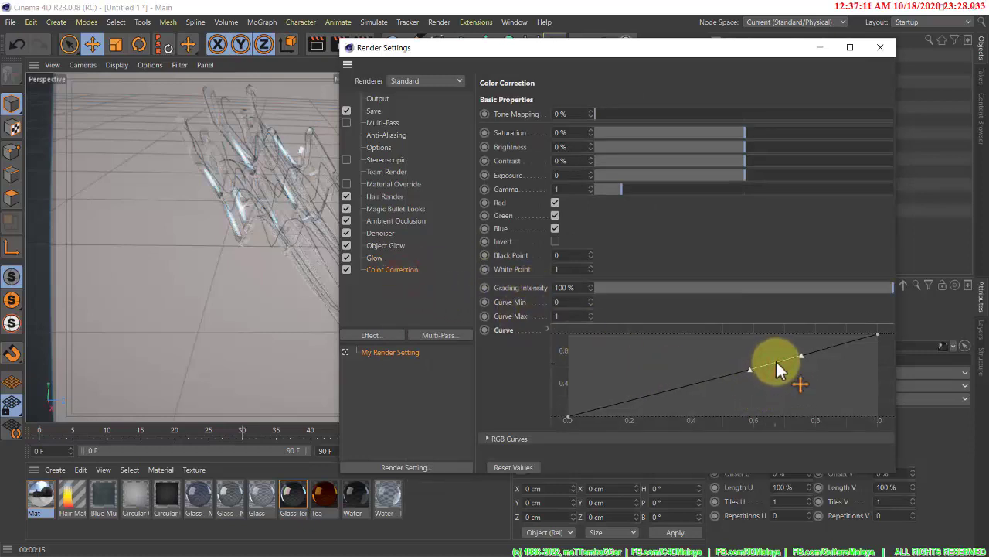
{"action": "left_click", "coordinate": [695, 379]}
{"action": "left_click_drag", "start_coordinate": [692, 380], "coordinate": [693, 384]}
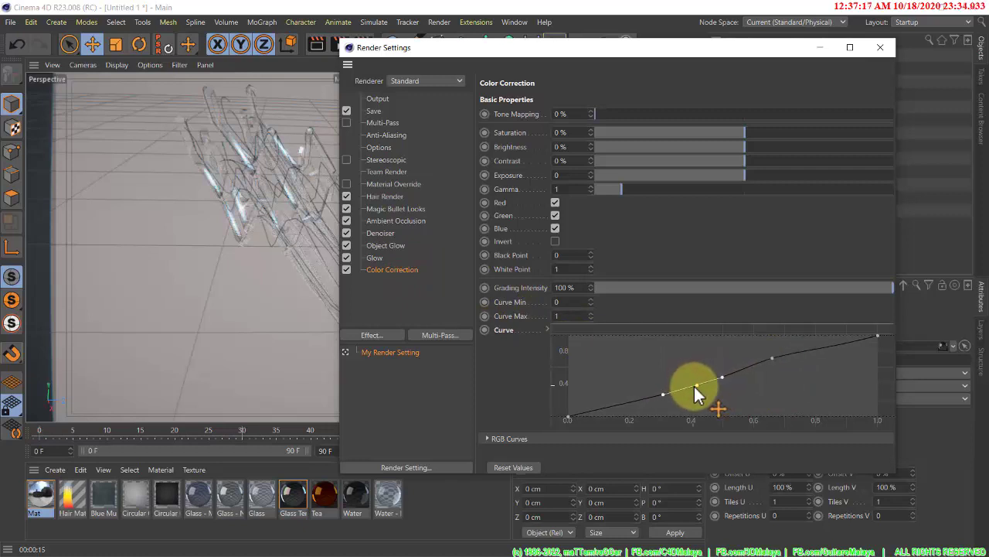
- Adjust the tangents of the Color Correction curve's upper point so the curve rises smoothly to its end
{"action": "left_click", "coordinate": [773, 358]}
{"action": "left_click_drag", "start_coordinate": [775, 357], "coordinate": [793, 356]}
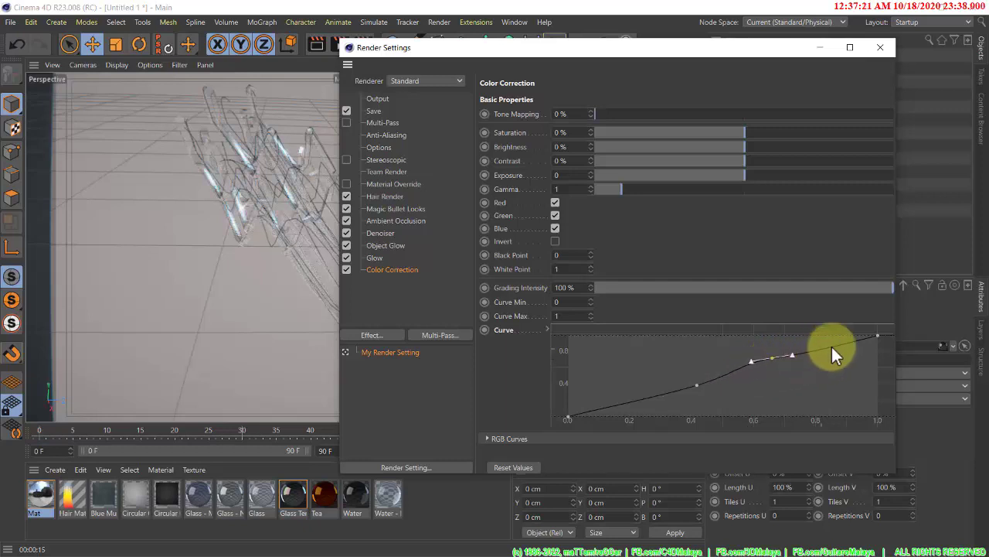
{"action": "left_click", "coordinate": [878, 337]}
{"action": "left_click_drag", "start_coordinate": [838, 346], "coordinate": [832, 344]}
{"action": "left_click", "coordinate": [773, 358]}
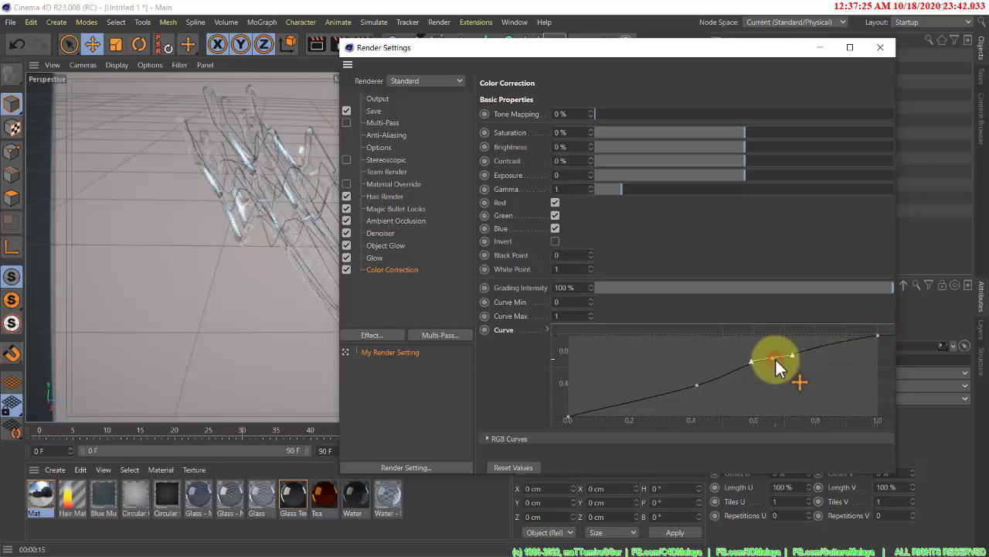
{"action": "left_click_drag", "start_coordinate": [792, 351], "coordinate": [792, 350]}
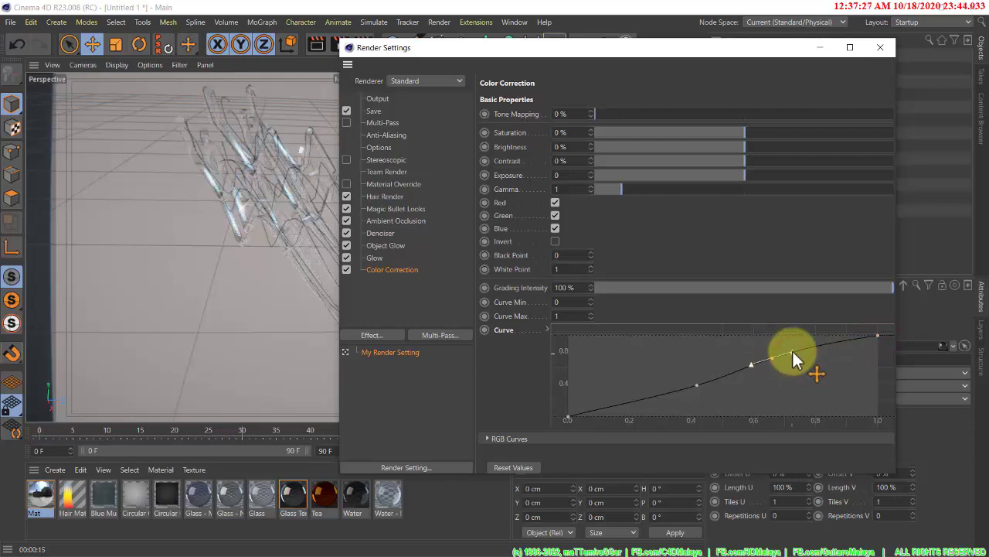
{"action": "left_click", "coordinate": [698, 384]}
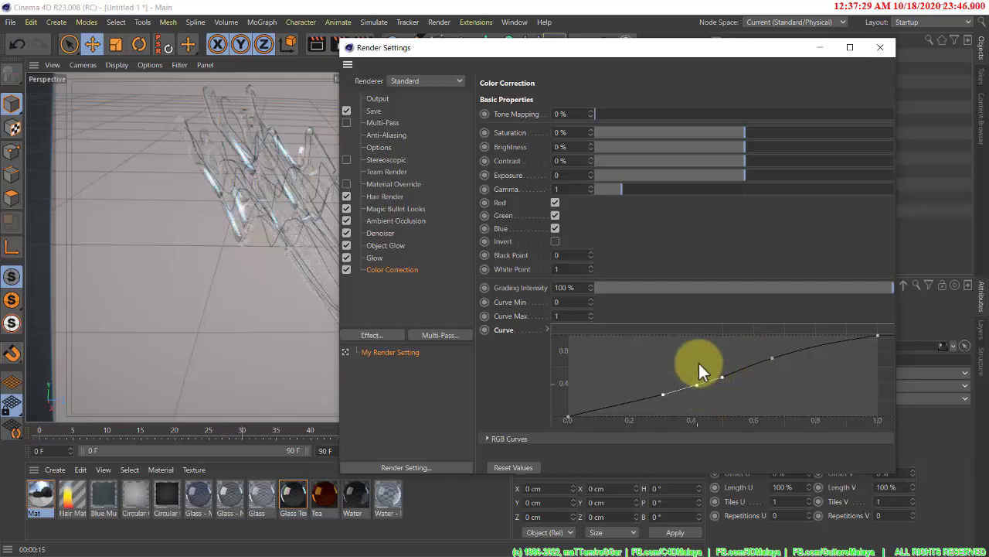
- Set the Color Correction's Saturation to 30%, Brightness to -3%, Contrast to 20% and Gamma to 1.235
{"action": "double_click", "coordinate": [555, 133]}
{"action": "type", "text": "30"}
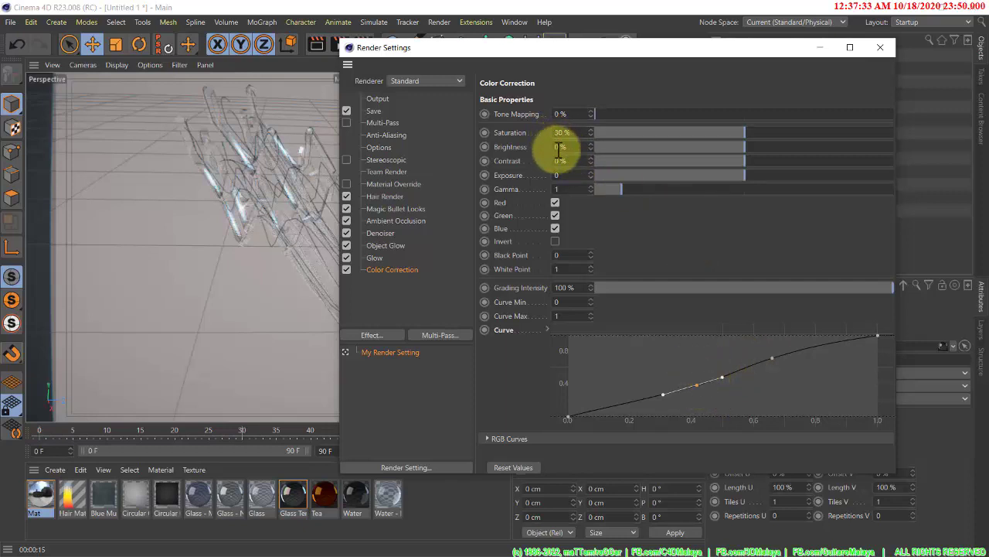
{"action": "key", "text": "Return"}
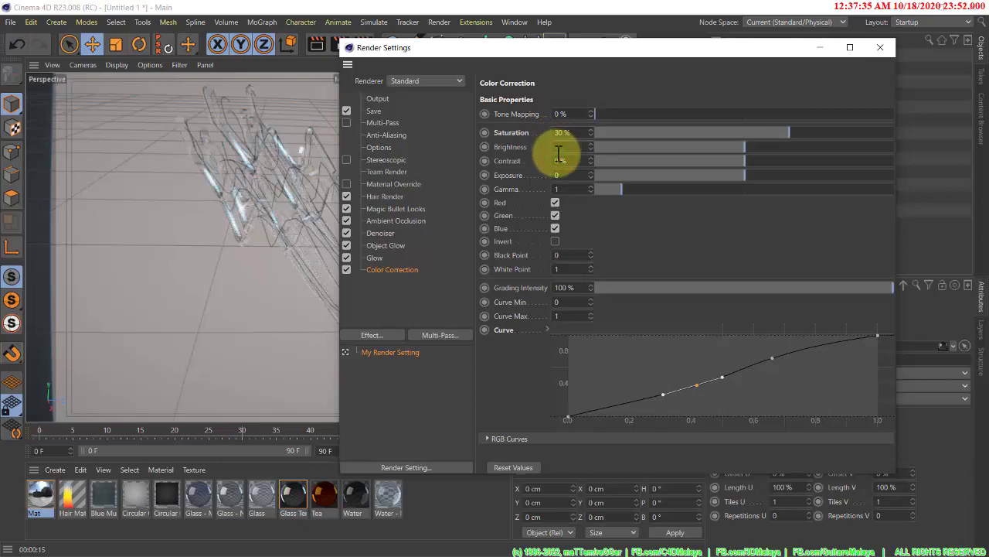
{"action": "double_click", "coordinate": [559, 146]}
{"action": "type", "text": "-3"}
{"action": "key", "text": "Return"}
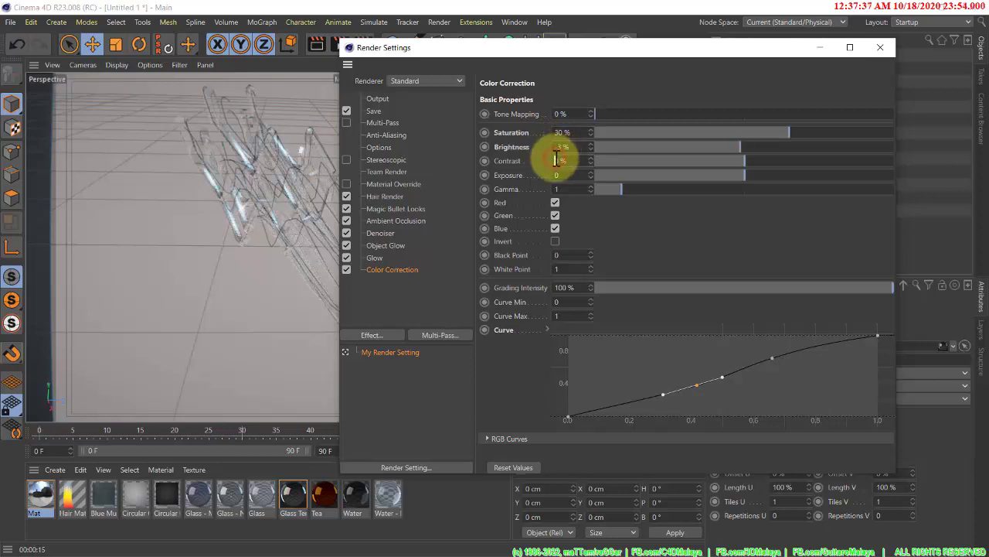
{"action": "double_click", "coordinate": [557, 160]}
{"action": "type", "text": "20"}
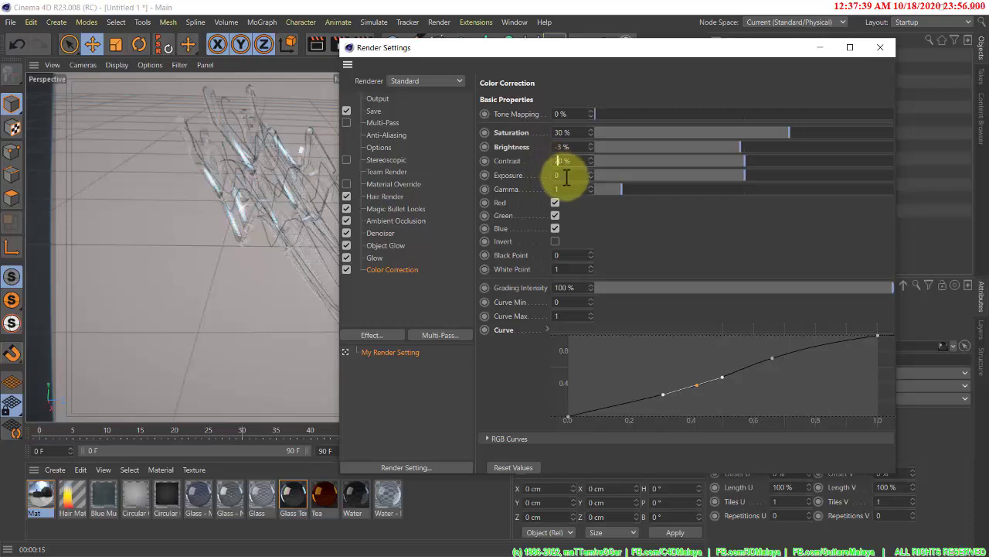
{"action": "left_click", "coordinate": [571, 189]}
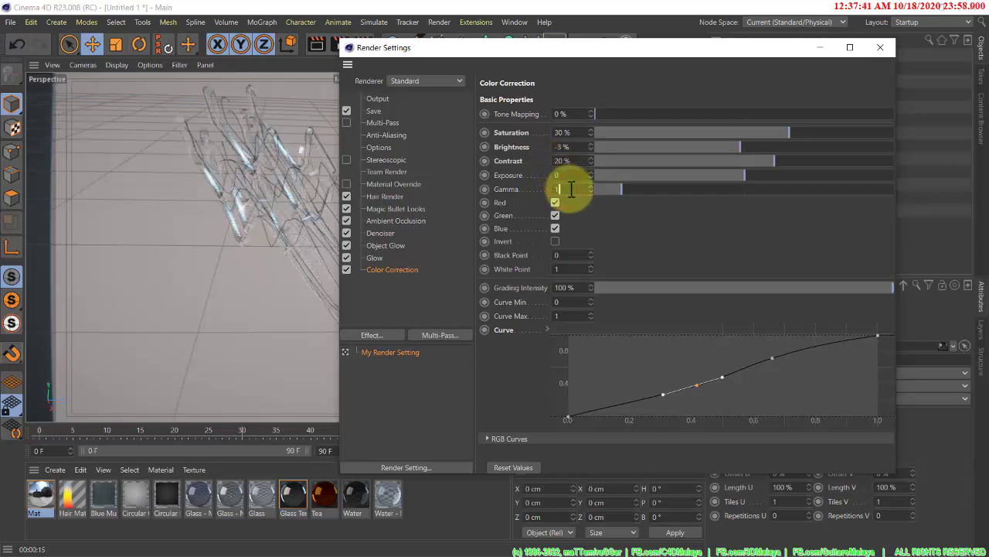
{"action": "type", "text": ".235"}
{"action": "key", "text": "Return"}
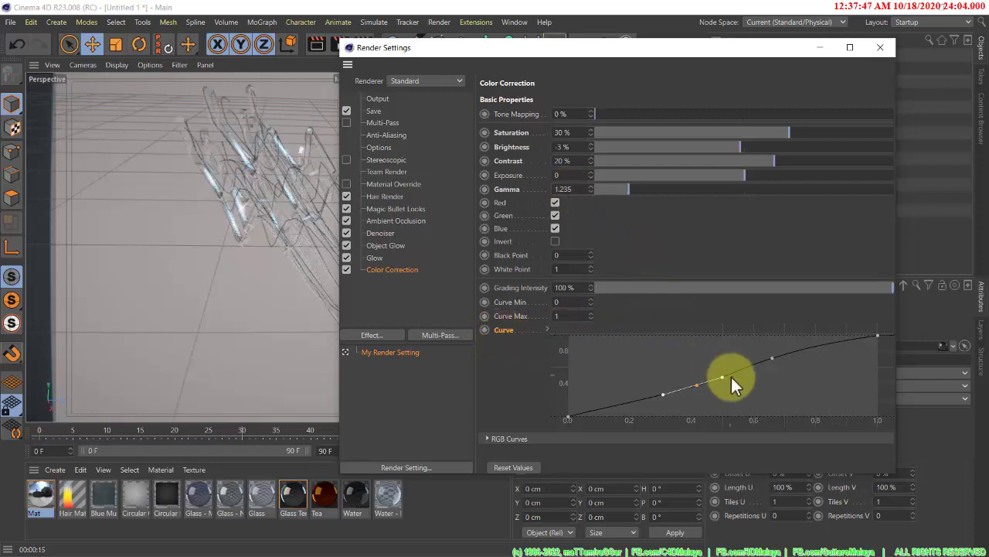
- Fine-tune the two inner points of the Color Correction curve, raising the lower one slightly, and close the Render Settings
{"action": "left_click", "coordinate": [697, 384]}
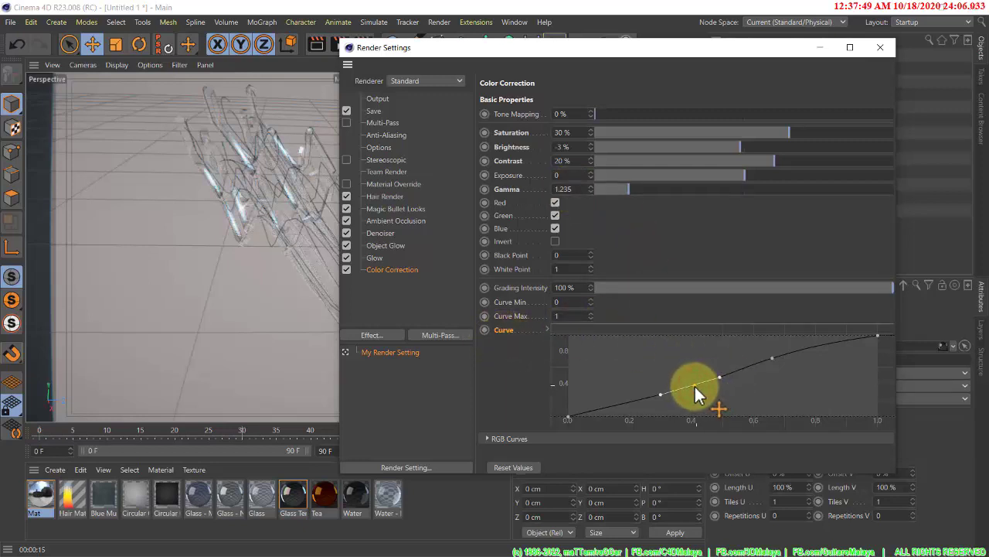
{"action": "left_click", "coordinate": [772, 360]}
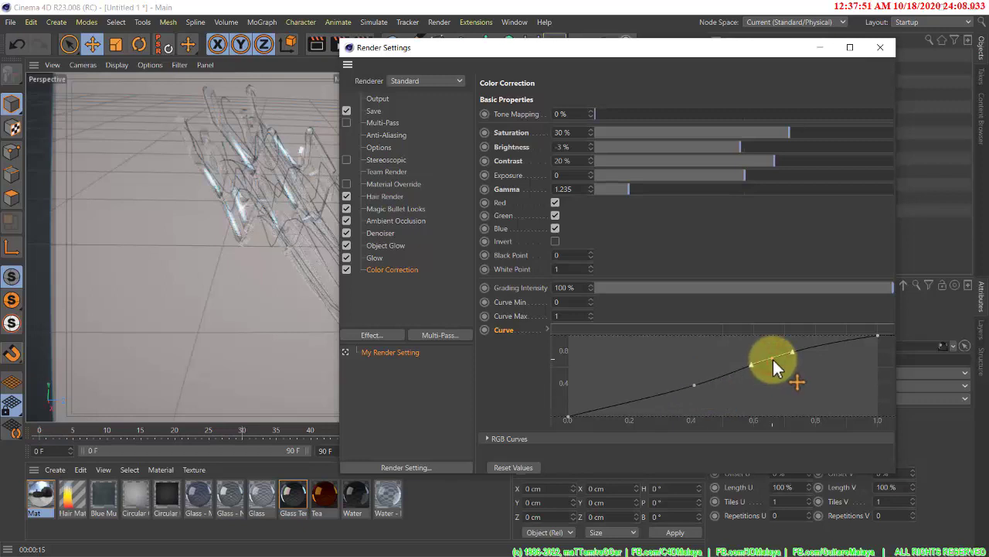
{"action": "left_click_drag", "start_coordinate": [773, 359], "coordinate": [774, 360]}
{"action": "left_click", "coordinate": [694, 384]}
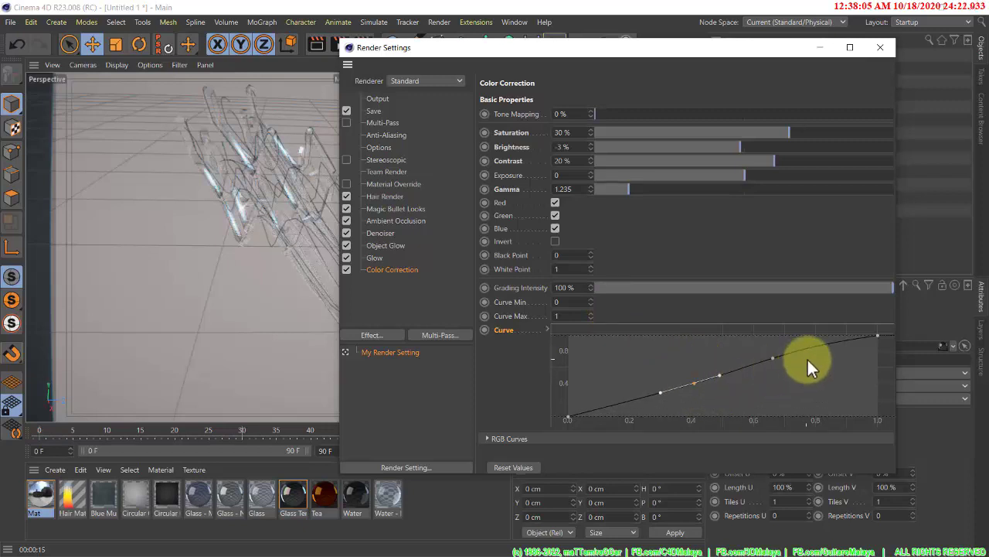
{"action": "left_click", "coordinate": [407, 270]}
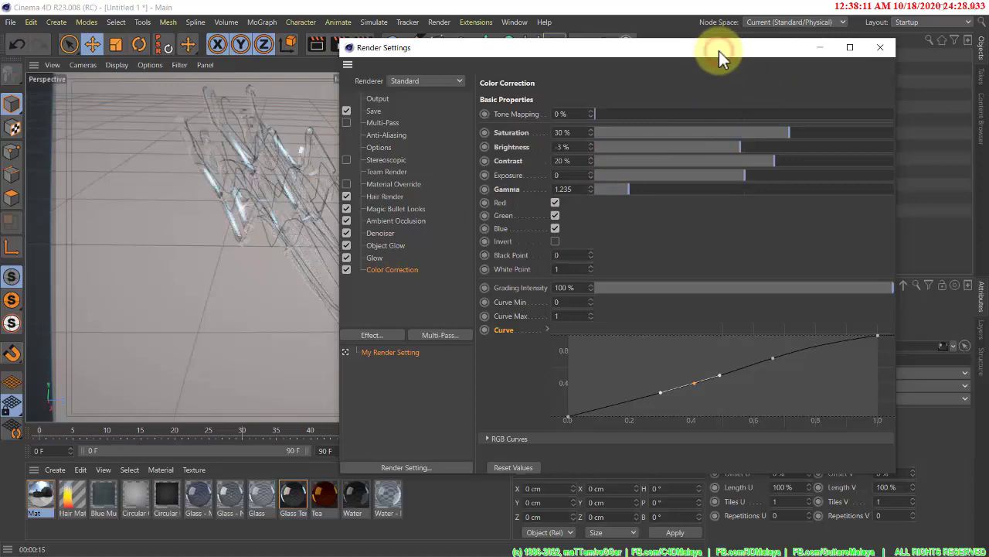
{"action": "left_click", "coordinate": [882, 48]}
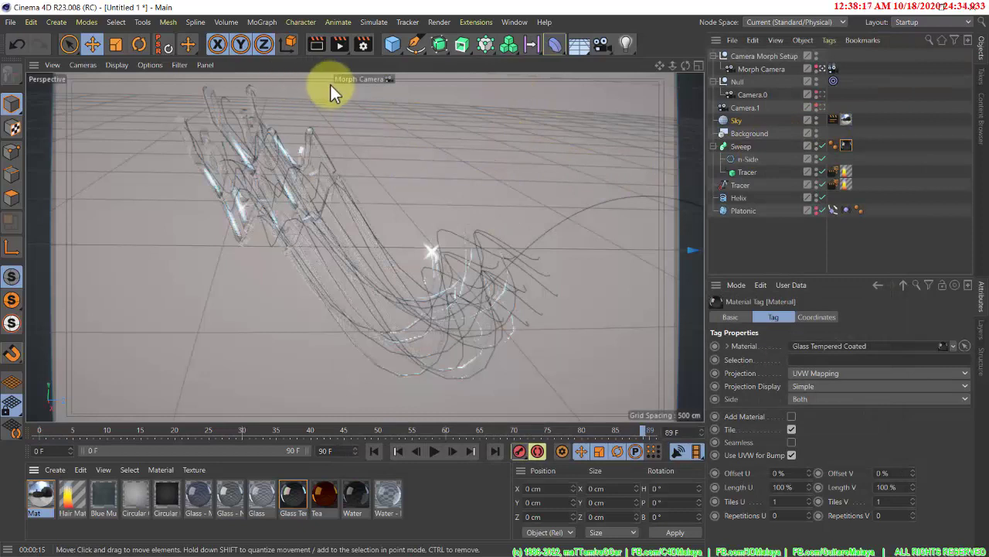
- Render the view and then the frame in the Picture Viewer to check the Glow and Color Correction, and minimize the viewer
{"action": "left_click", "coordinate": [317, 44]}
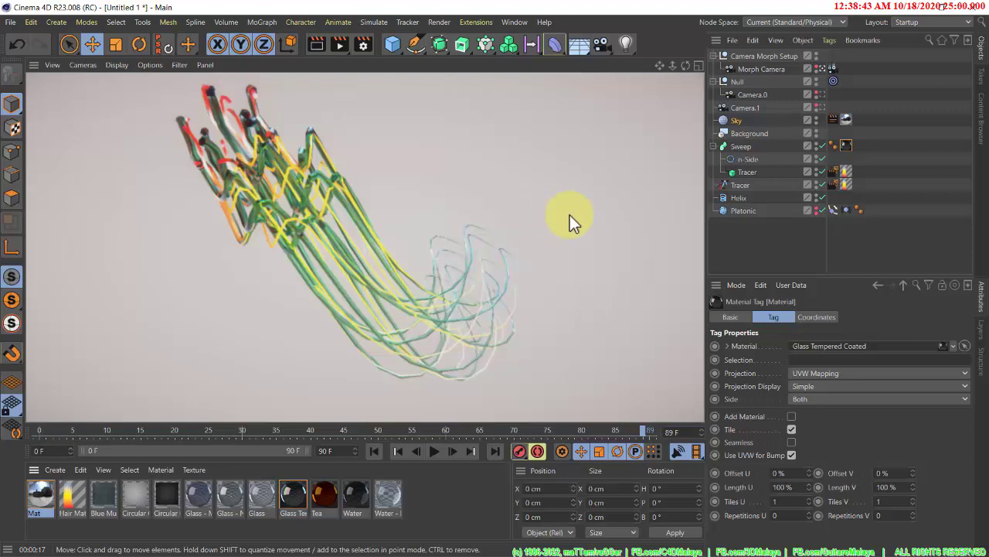
{"action": "left_click", "coordinate": [343, 46]}
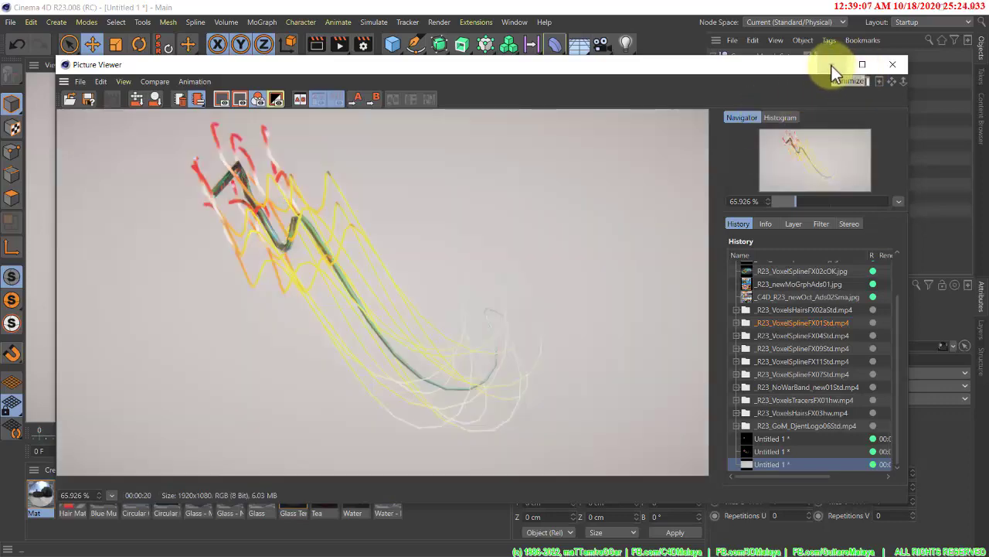
{"action": "left_click", "coordinate": [831, 66]}
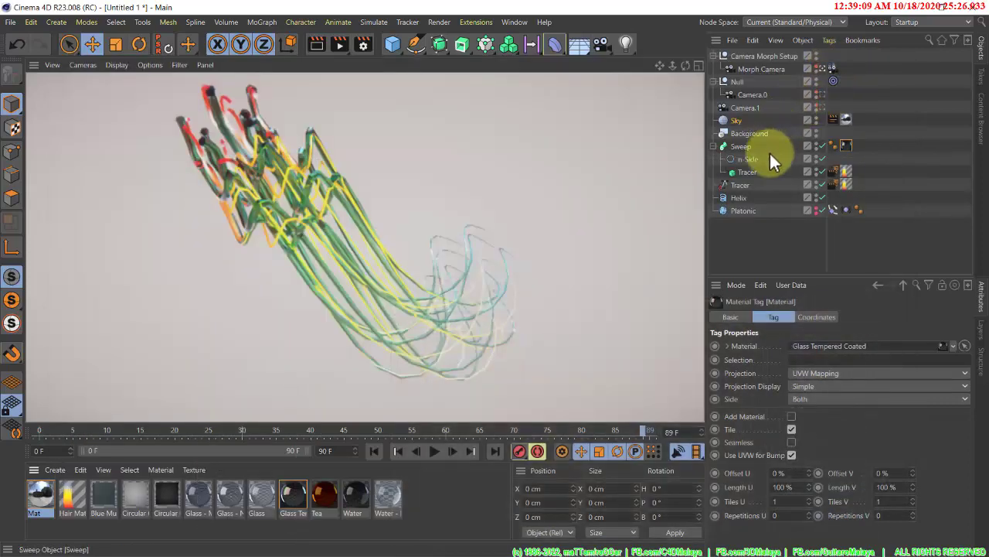
- Move the MoGraph Tracer out of the Sweep and place a copy of the Alembic Tracer under the n-Side instead
{"action": "left_click", "coordinate": [756, 171]}
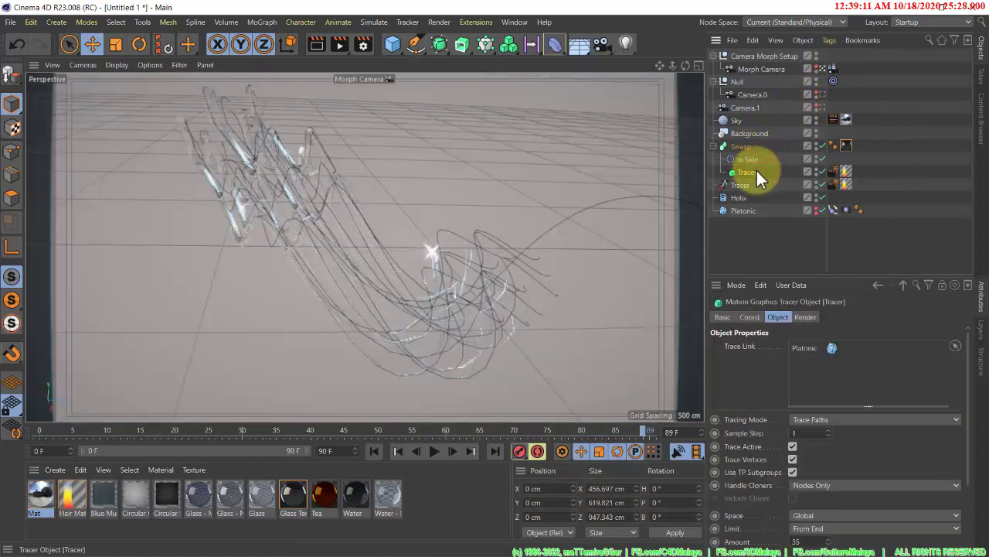
{"action": "mouse_move", "coordinate": [755, 170]}
{"action": "left_mouse_down"}
{"action": "mouse_move", "coordinate": [731, 184]}
{"action": "mouse_move", "coordinate": [755, 177]}
{"action": "mouse_move", "coordinate": [754, 190]}
{"action": "mouse_move", "coordinate": [740, 177]}
{"action": "mouse_move", "coordinate": [723, 185]}
{"action": "mouse_move", "coordinate": [751, 194]}
{"action": "mouse_move", "coordinate": [758, 164]}
{"action": "left_mouse_up"}
{"action": "key", "text": "ctrl+z"}
{"action": "key", "text": "ctrl+z"}
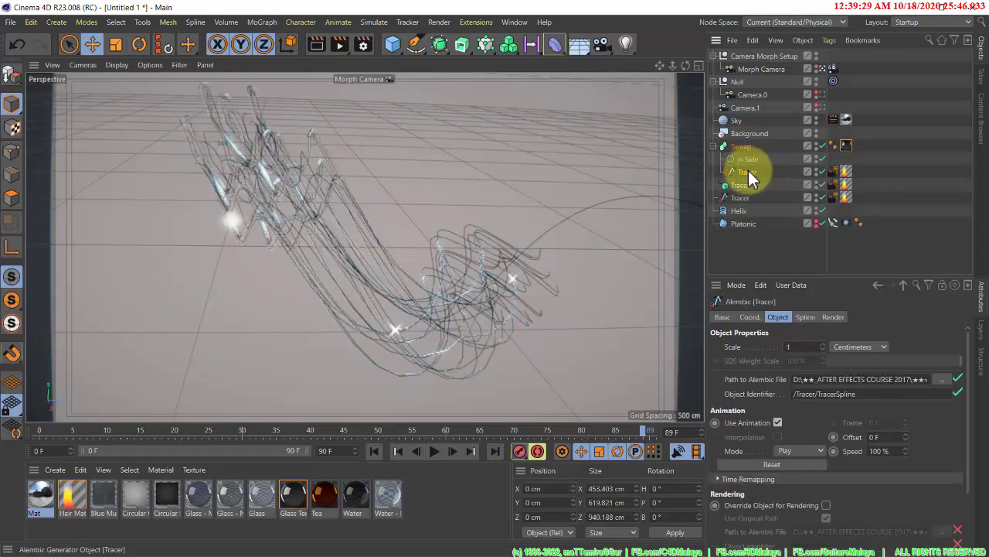
- Render the frame in the Picture Viewer with the Alembic-based Sweep to check the tubes, and minimize the viewer
{"action": "left_click", "coordinate": [745, 151]}
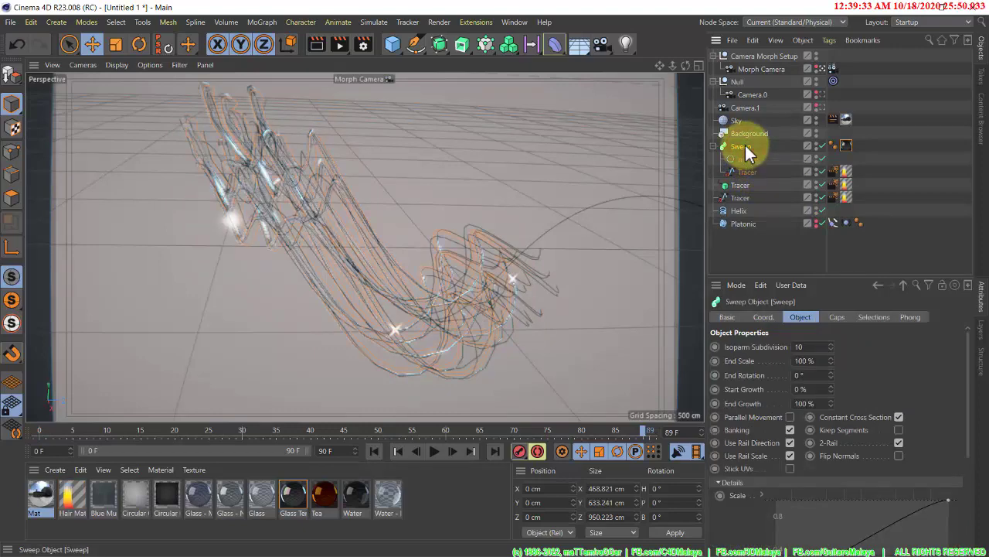
{"action": "left_click", "coordinate": [341, 46]}
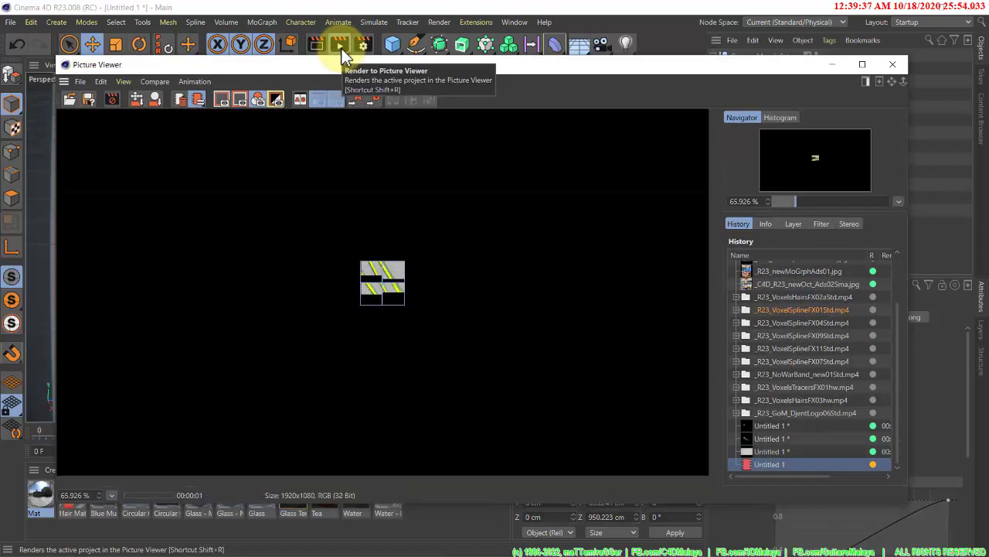
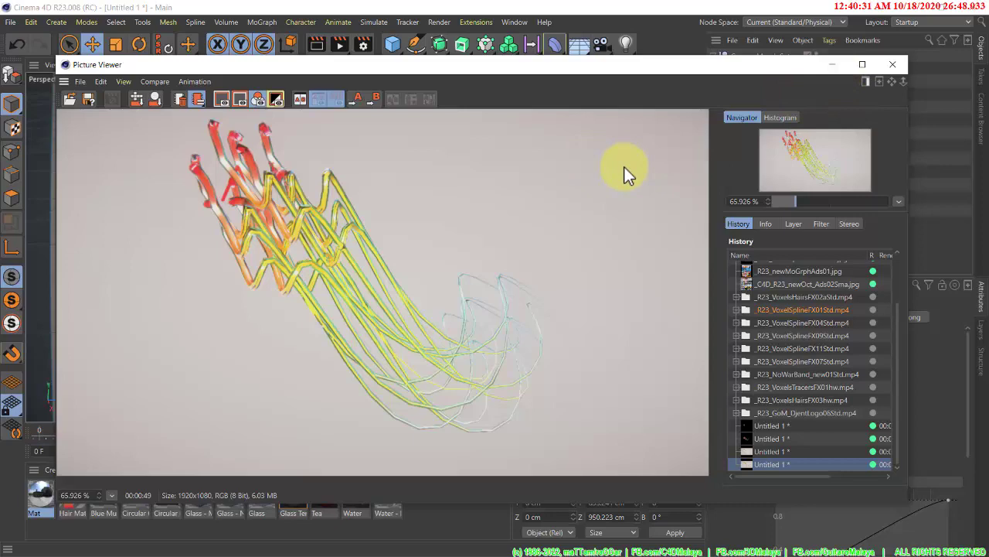
{"action": "left_click", "coordinate": [830, 67]}
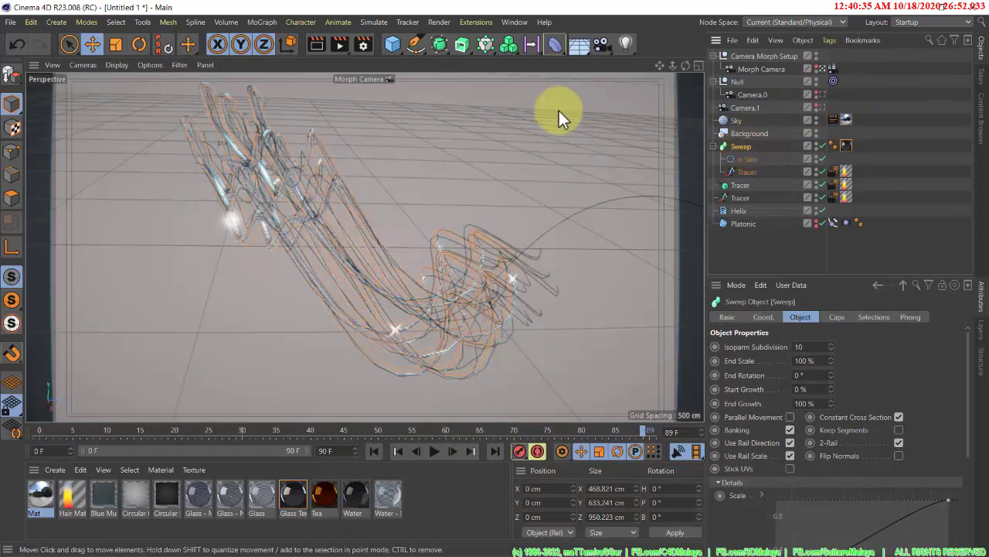
- Add a Subdivision Surface as the parent of the Sweep and render the view to check the smoothed tubes
{"action": "left_click", "coordinate": [441, 46]}
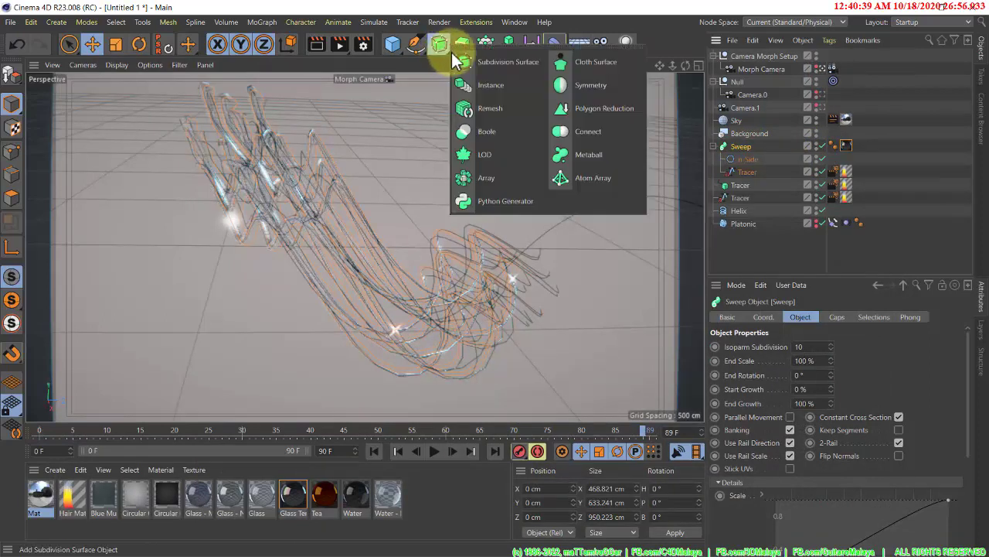
{"action": "left_click", "coordinate": [503, 62], "text": "alt"}
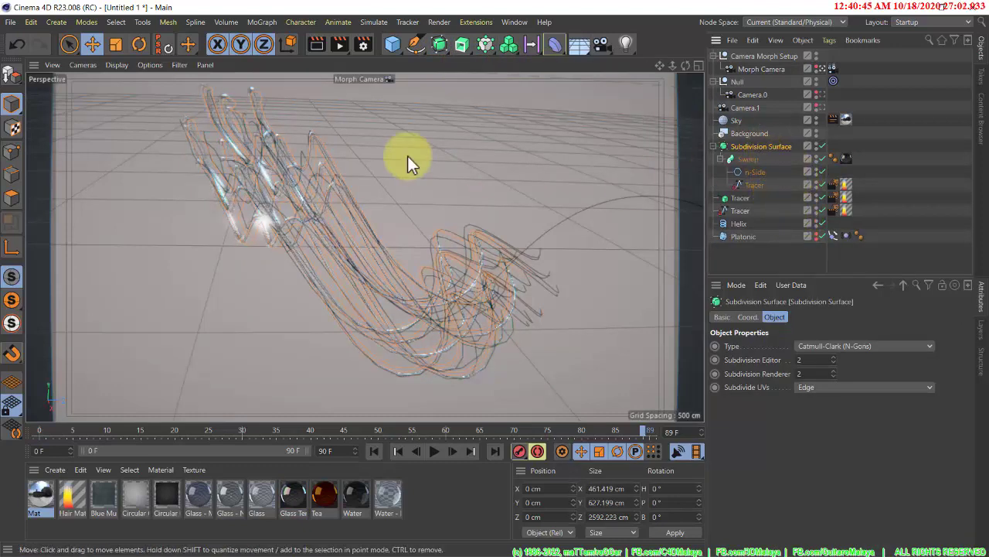
{"action": "left_click", "coordinate": [316, 48]}
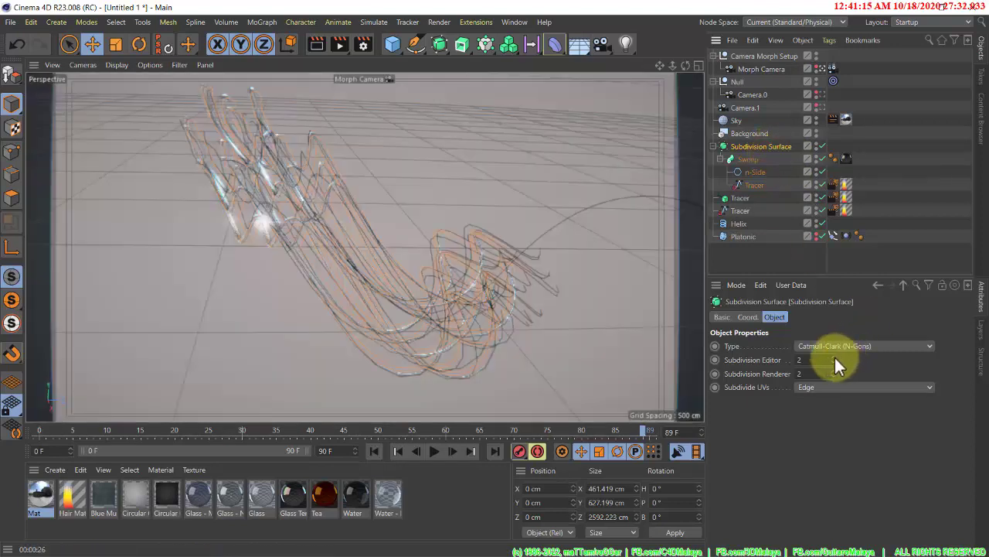
- Set the Subdivision Surface's editor and renderer subdivisions to 4 and render the view
{"action": "left_click", "coordinate": [835, 357]}
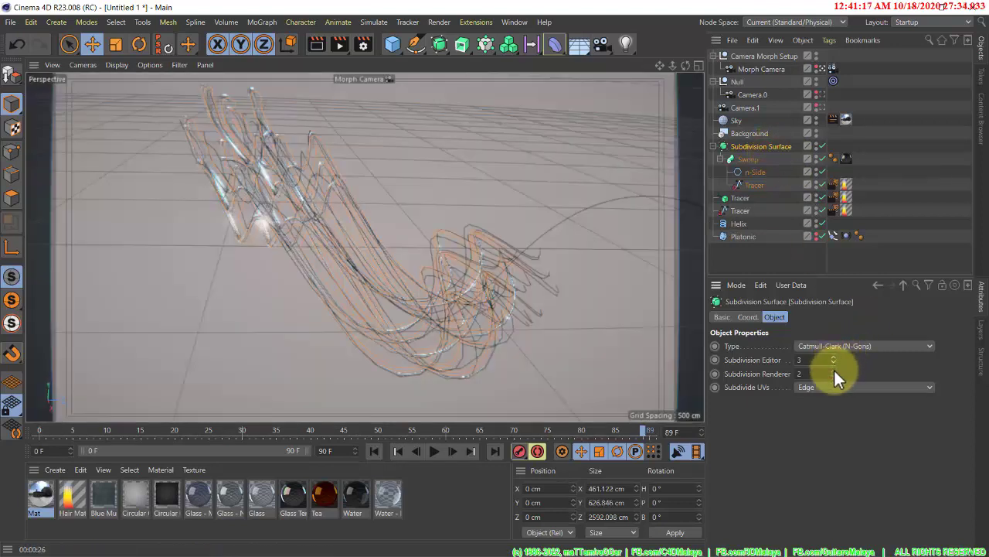
{"action": "left_click", "coordinate": [835, 369]}
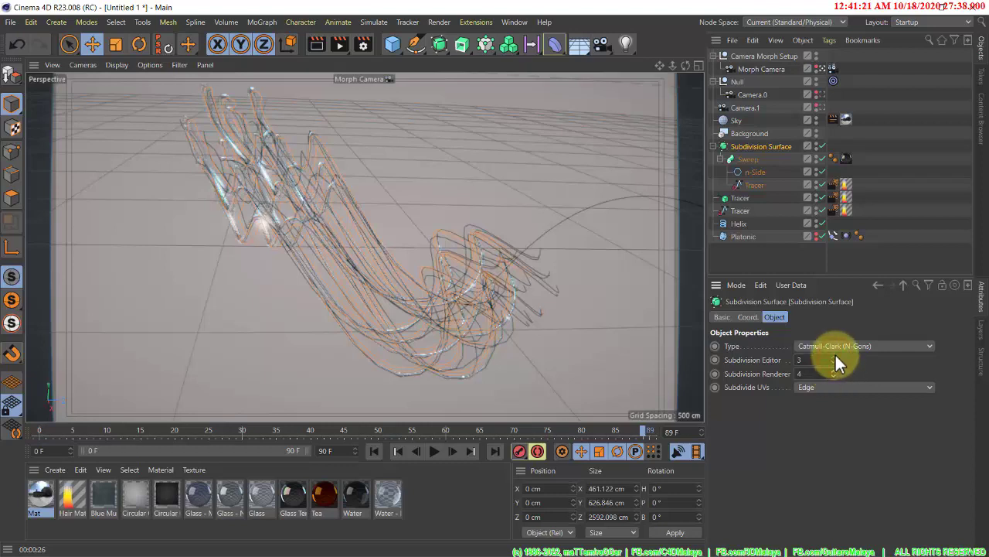
{"action": "left_click", "coordinate": [835, 357]}
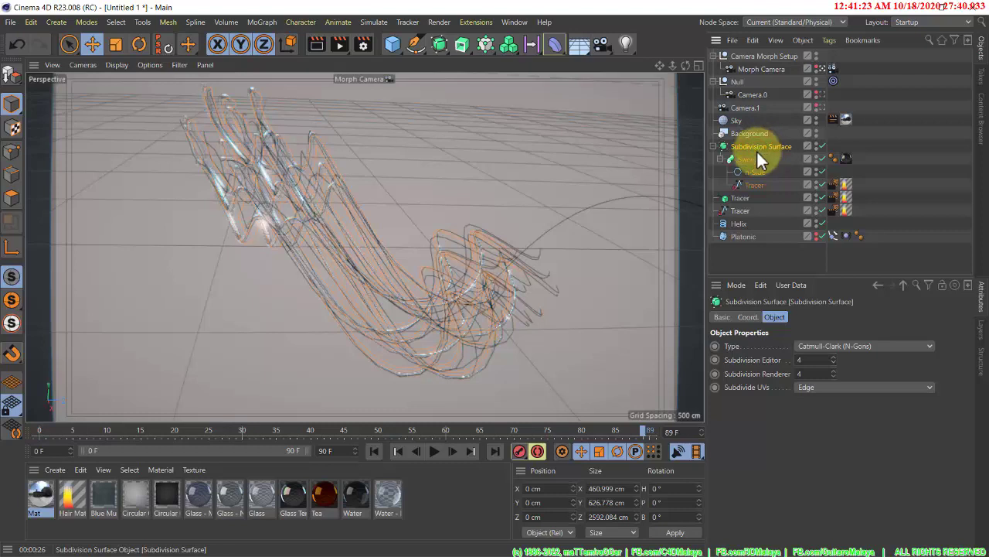
{"action": "left_click", "coordinate": [318, 43]}
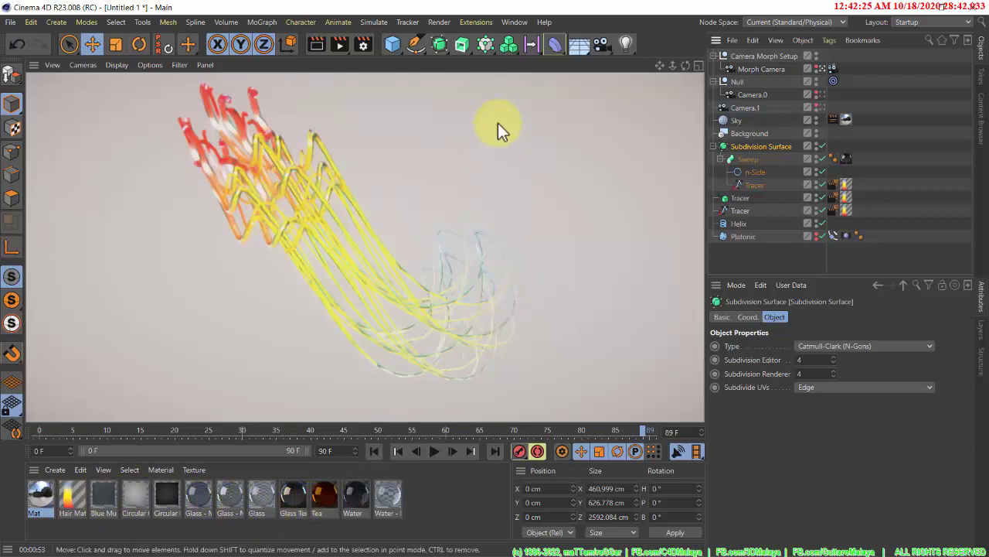
- Bring up the Picture Viewer and look through the sample still images in its history, from R23_VoxelSplineFX01cvr01.jpg to R23_newMoGrphAds01.jpg
{"action": "left_click", "coordinate": [520, 23]}
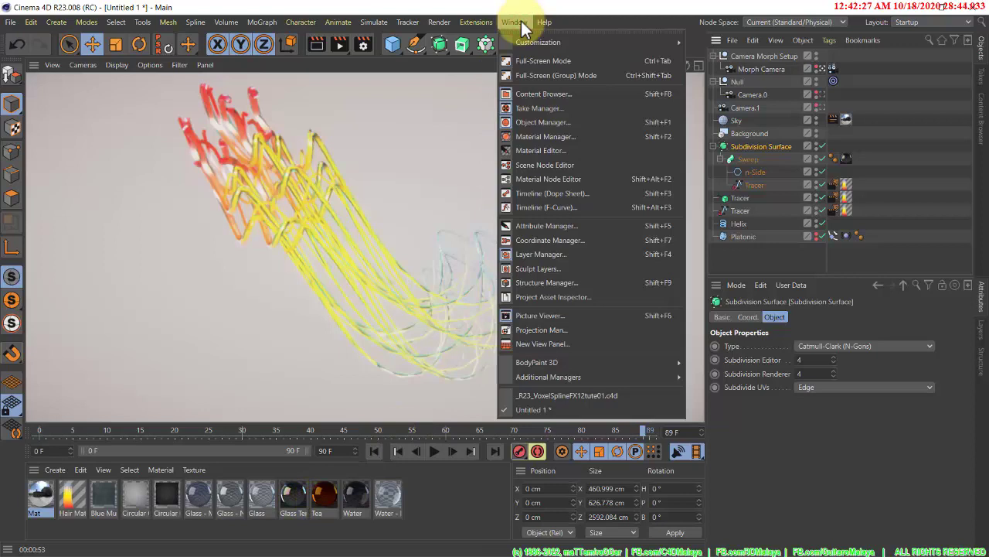
{"action": "left_click", "coordinate": [521, 23]}
{"action": "left_click", "coordinate": [521, 23]}
{"action": "left_click", "coordinate": [521, 23]}
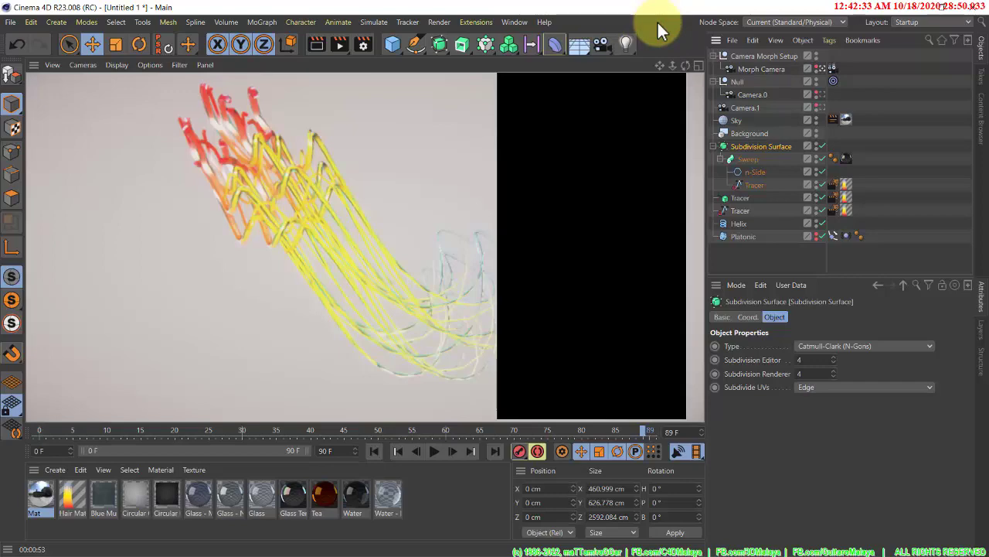
{"action": "key", "text": "alt+Tab"}
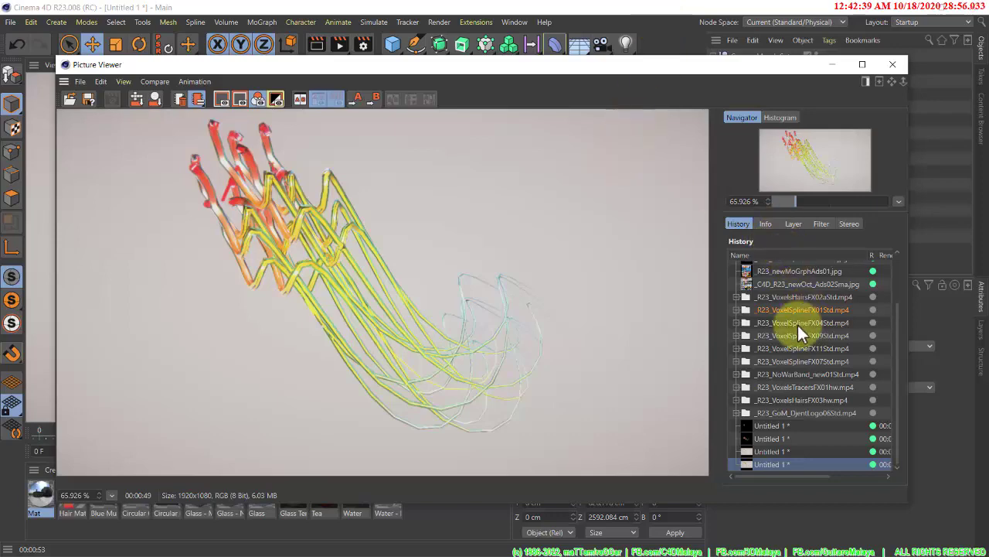
{"action": "scroll", "coordinate": [800, 332], "scroll_direction": "up", "scroll_amount": 3}
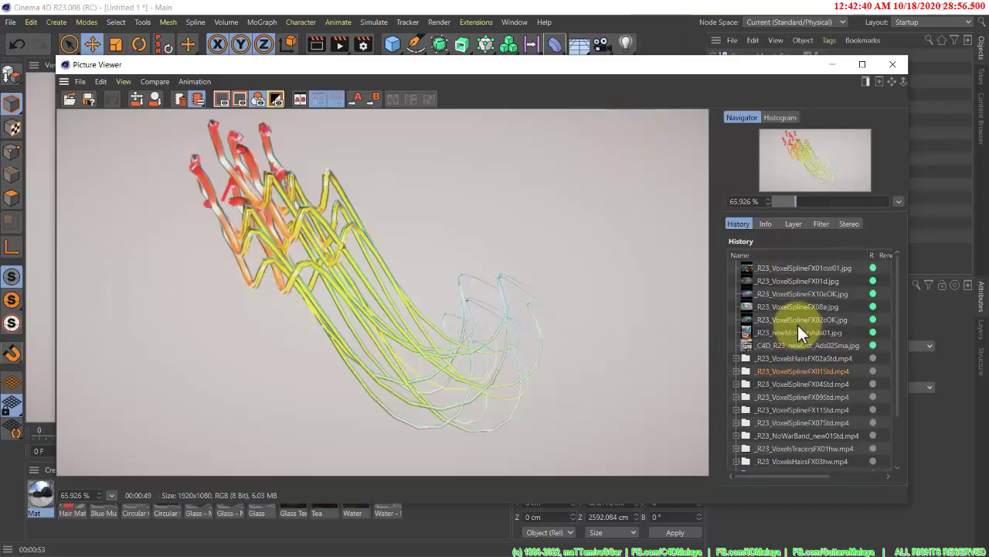
{"action": "left_click", "coordinate": [780, 270]}
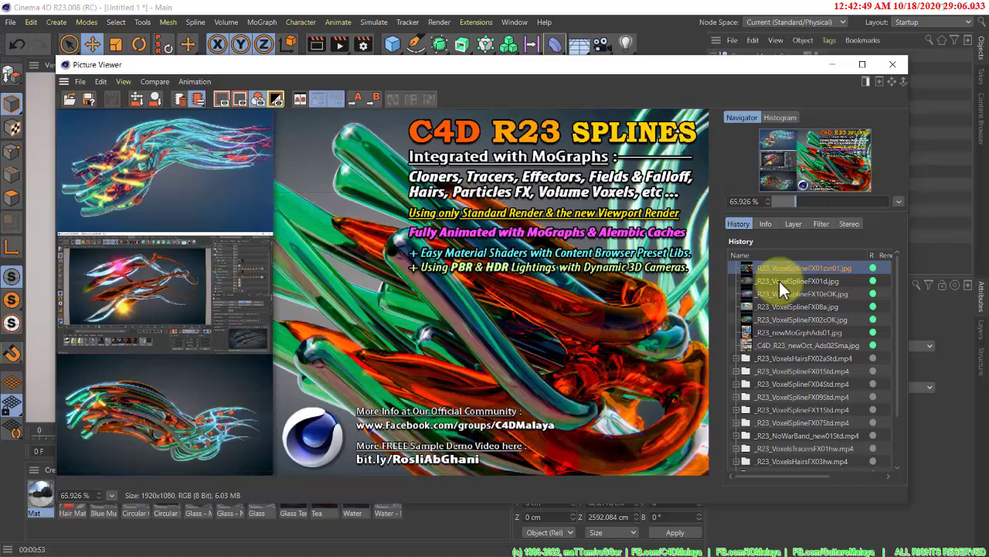
{"action": "left_click", "coordinate": [779, 281]}
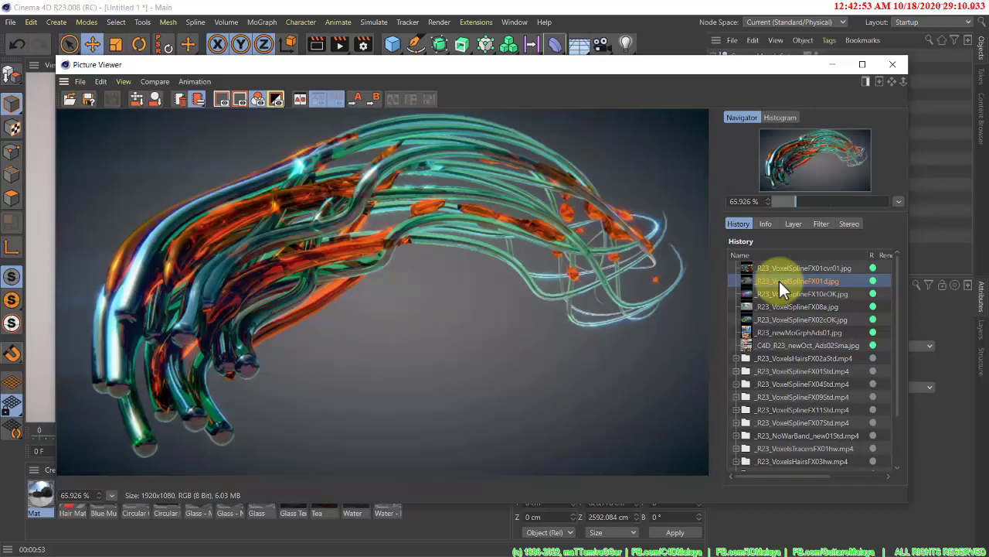
{"action": "left_click", "coordinate": [783, 300]}
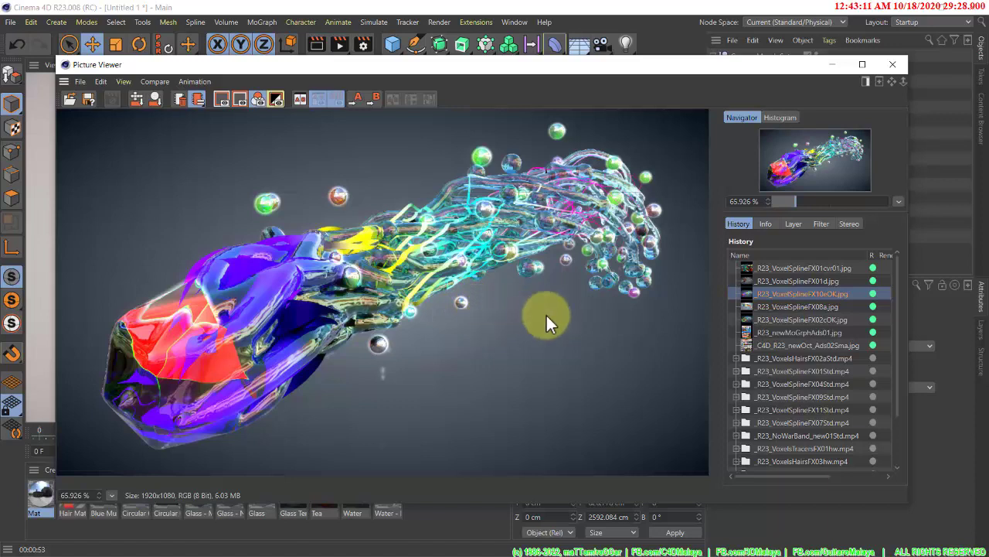
{"action": "left_click", "coordinate": [780, 307]}
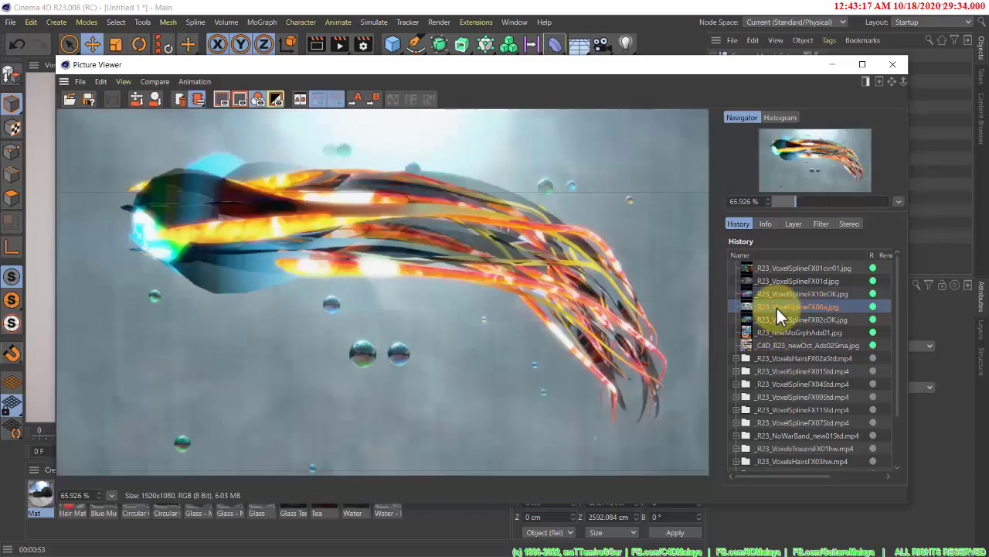
{"action": "left_click", "coordinate": [785, 319]}
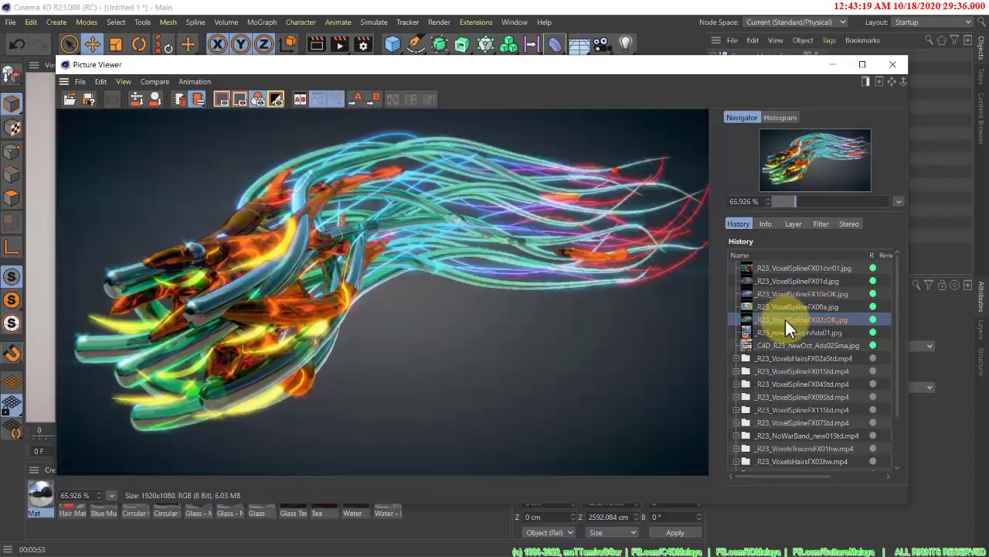
{"action": "left_click", "coordinate": [783, 332]}
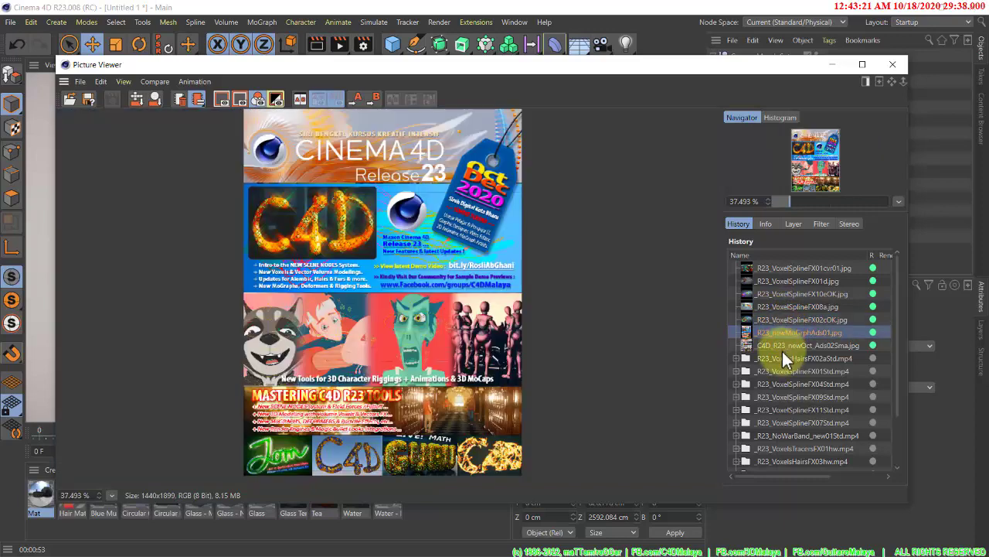
- Play the sample animations _R23_VoxelsHairsFX02aStd.mp4 and VoxelSplineFX01Std, 04Std and 09Std in the Picture Viewer
{"action": "left_click", "coordinate": [783, 357]}
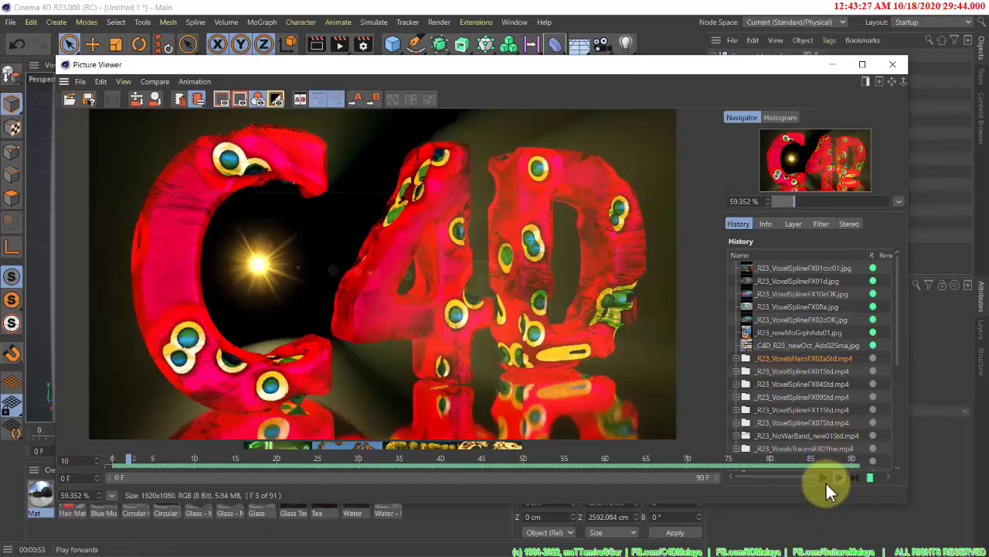
{"action": "left_click", "coordinate": [820, 475]}
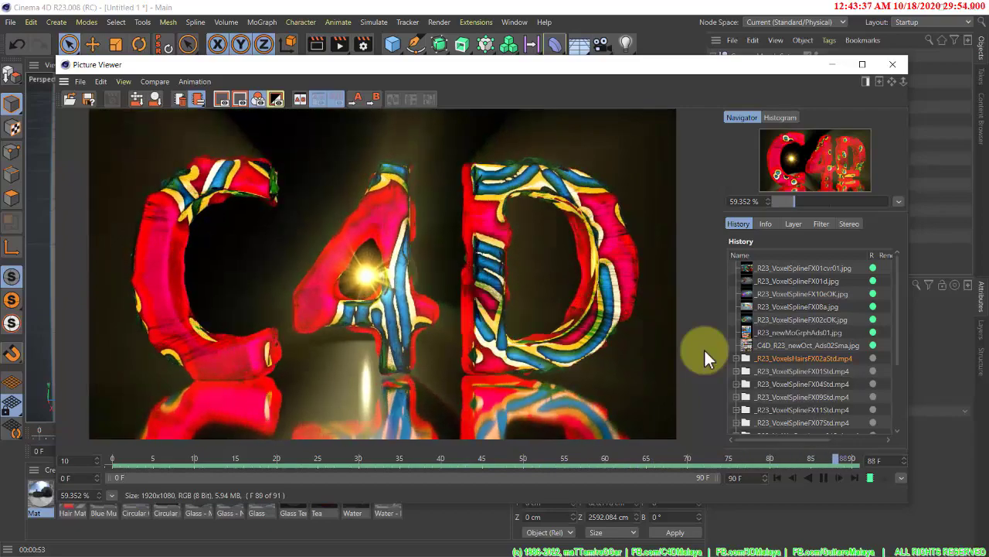
{"action": "left_click", "coordinate": [780, 373]}
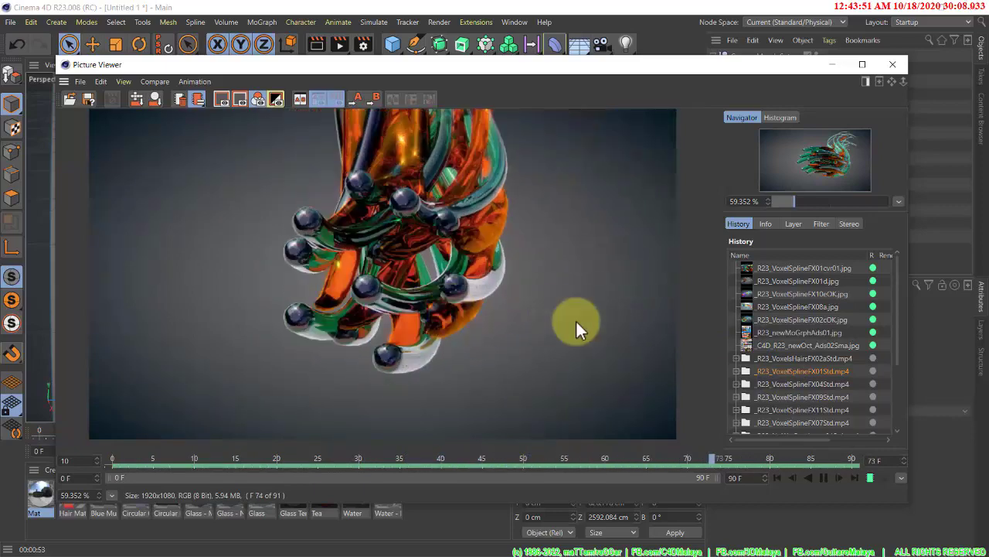
{"action": "left_click", "coordinate": [768, 383]}
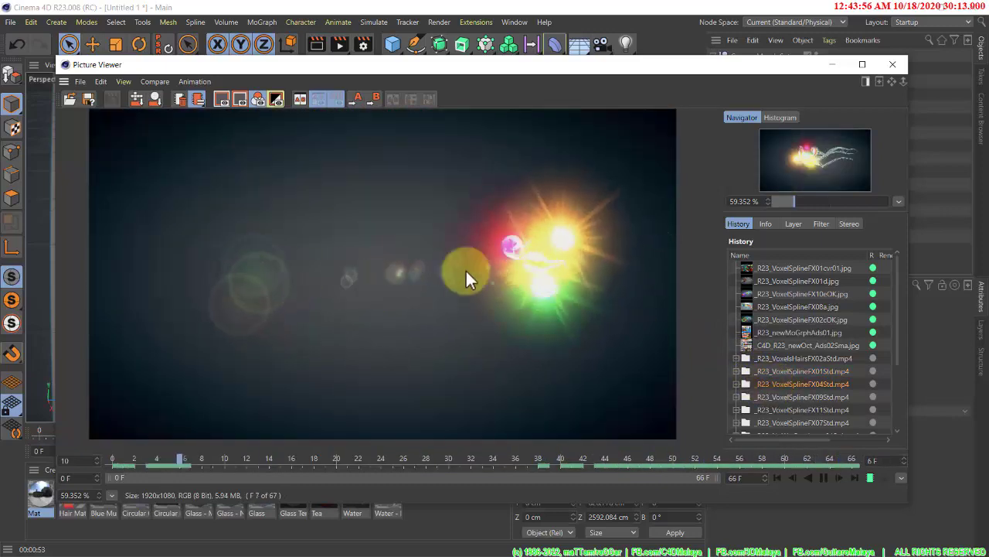
{"action": "left_click", "coordinate": [792, 398]}
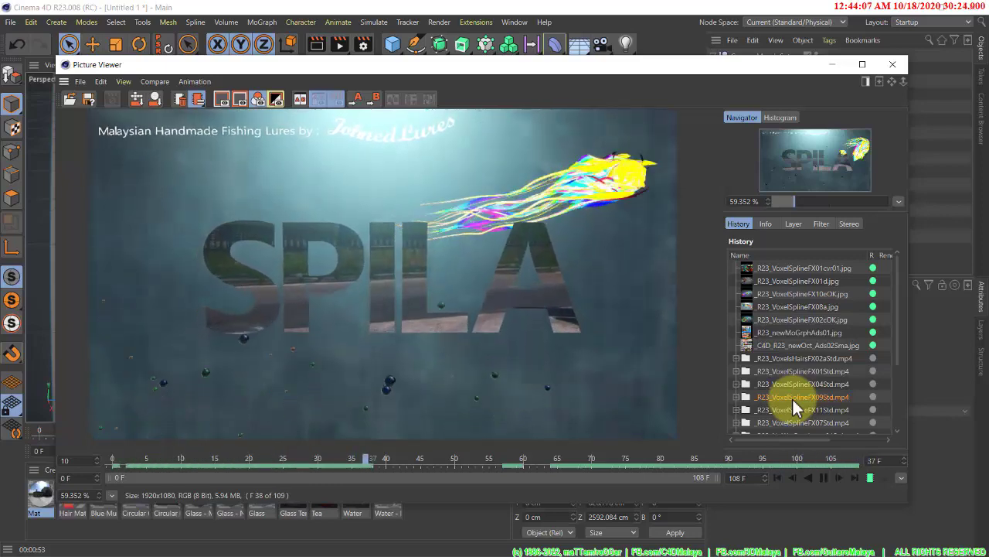
- View the remaining sample animations in the history, from _R23_VoxelSplineFX11Std.mp4 to _R23_GoM_DjentLogo06Std.mp4, and glance at the first Untitled 1 render
{"action": "scroll", "coordinate": [796, 408], "scroll_direction": "down", "scroll_amount": 3}
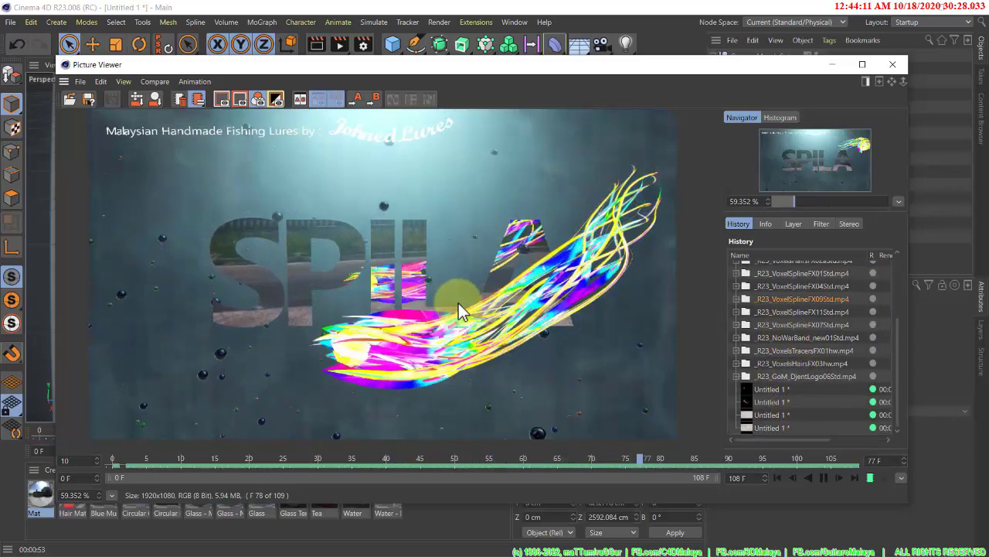
{"action": "left_click", "coordinate": [771, 311]}
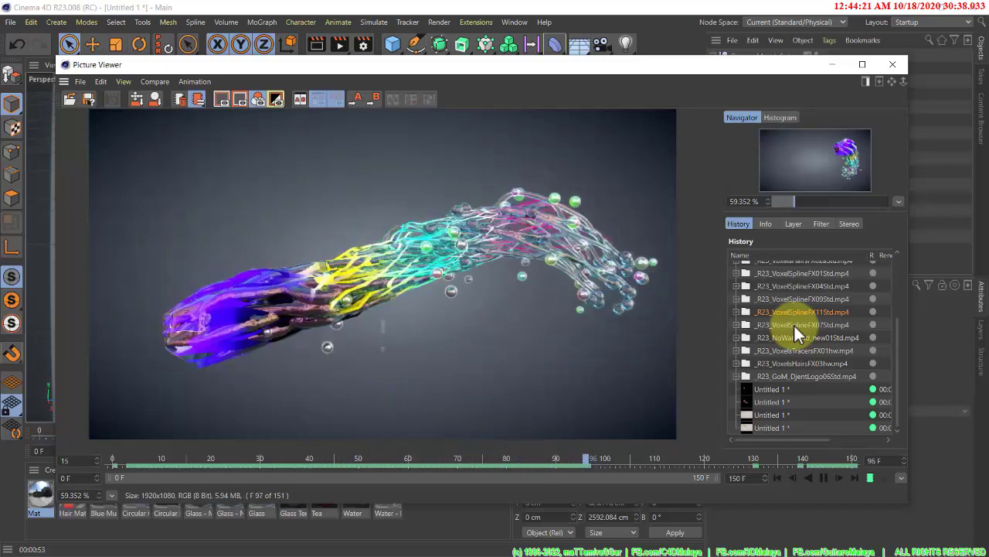
{"action": "left_click", "coordinate": [793, 324]}
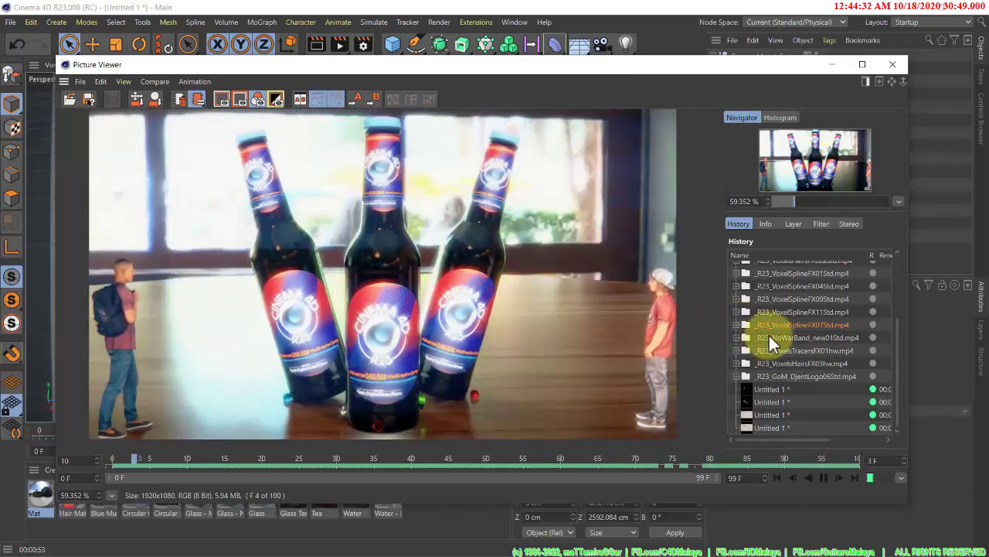
{"action": "left_click", "coordinate": [768, 336]}
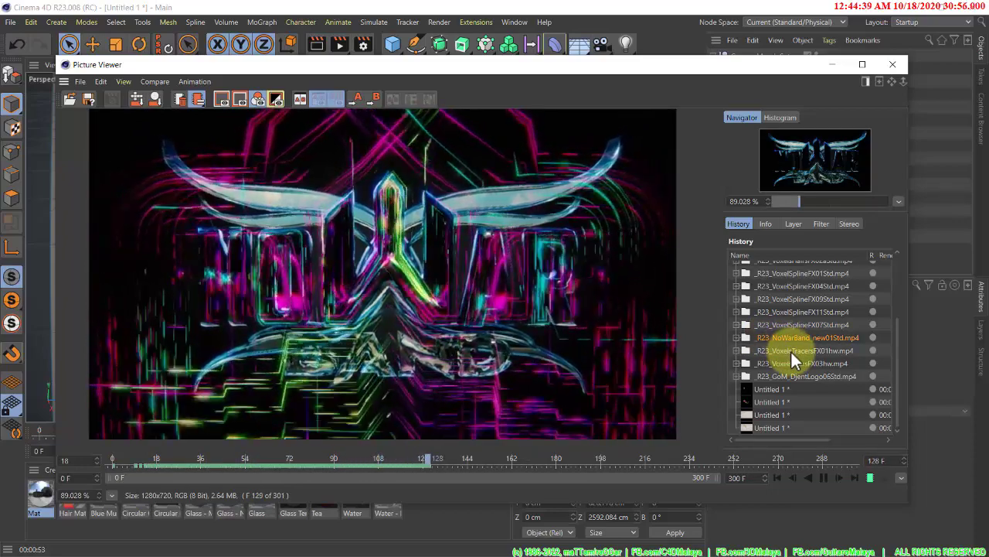
{"action": "left_click", "coordinate": [791, 350]}
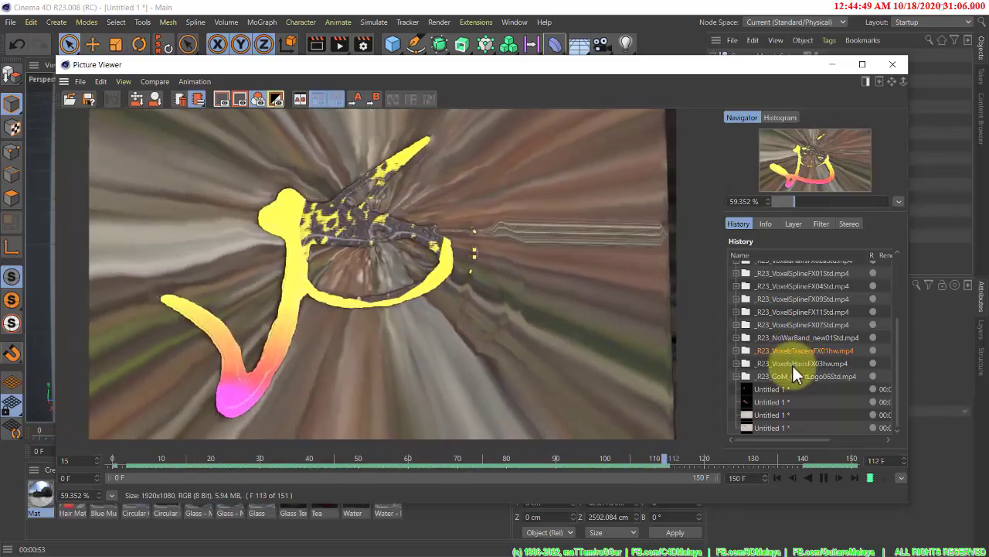
{"action": "left_click", "coordinate": [792, 364]}
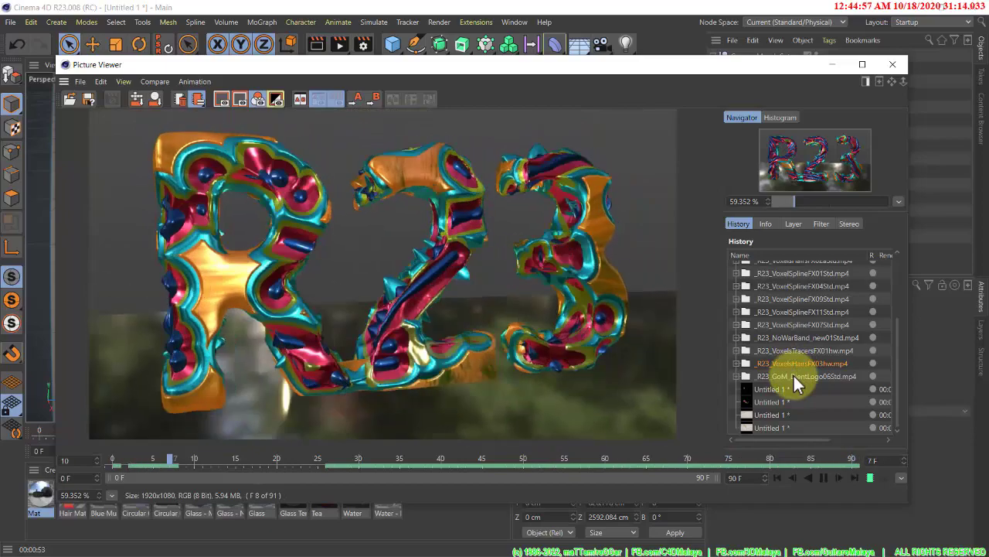
{"action": "left_click", "coordinate": [793, 376]}
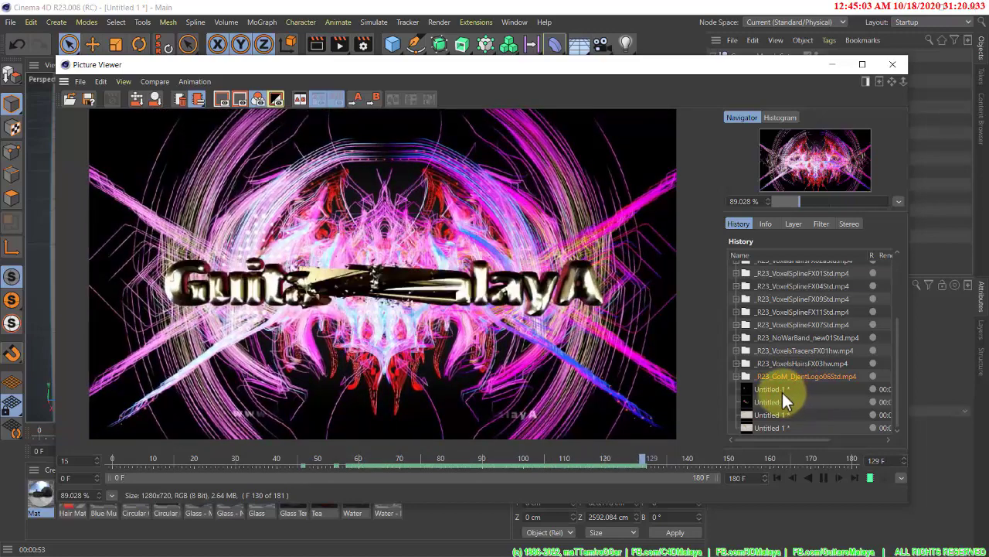
{"action": "left_click", "coordinate": [783, 390]}
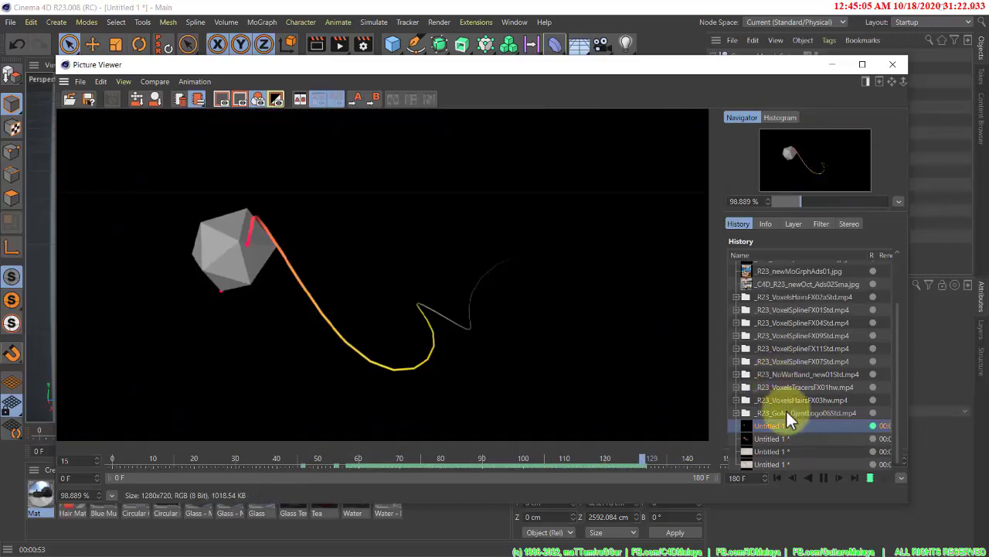
{"action": "left_click", "coordinate": [787, 412]}
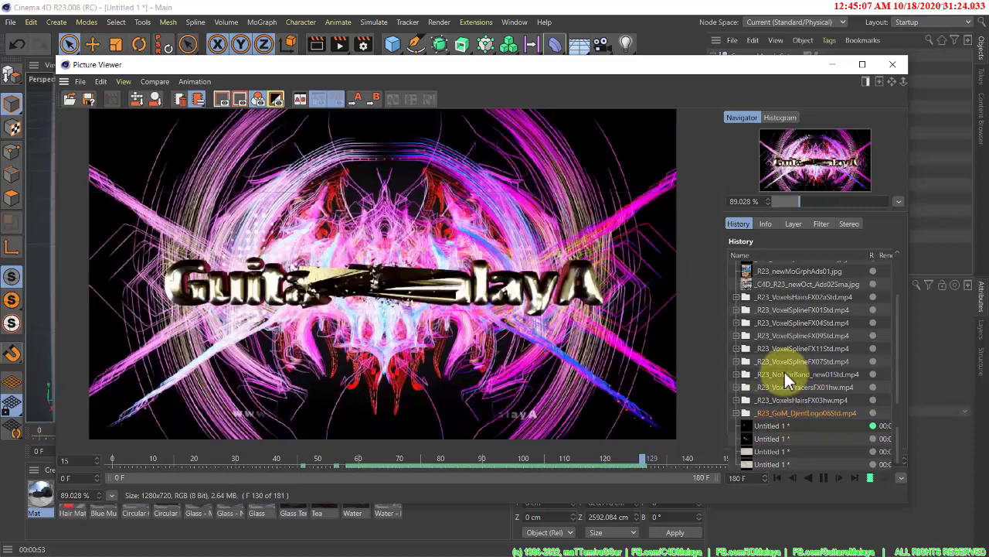
- Examine the poster images _C4D_R23_newOct_Ads02Sma.jpg and R23_newMoGrphAds01.jpg in the Picture Viewer
{"action": "left_click", "coordinate": [771, 284]}
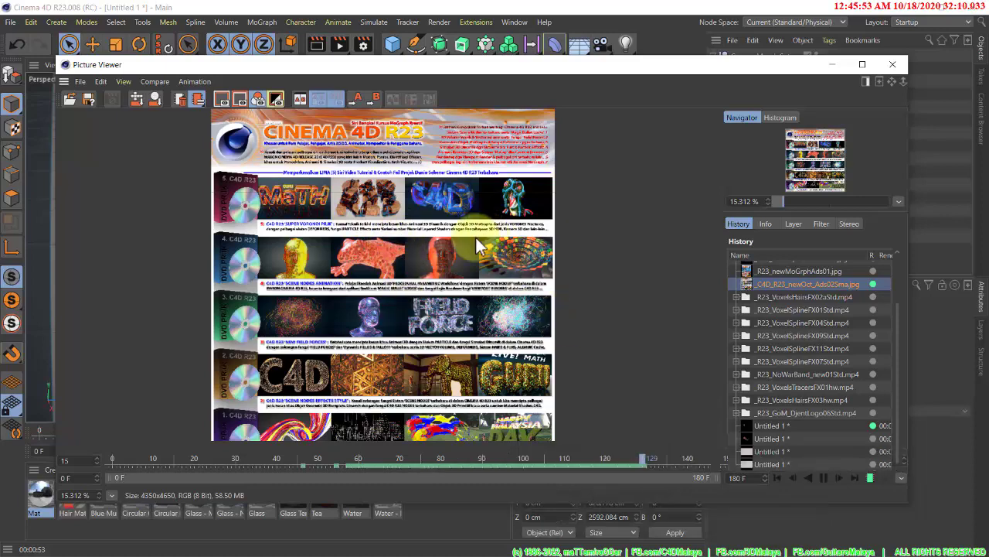
{"action": "left_click", "coordinate": [775, 270]}
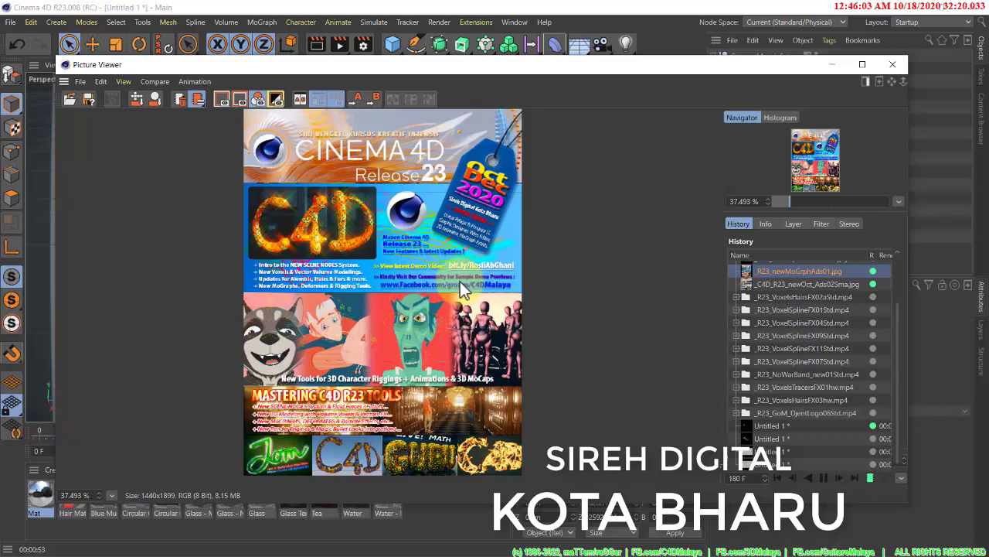
{"action": "left_click", "coordinate": [621, 283]}
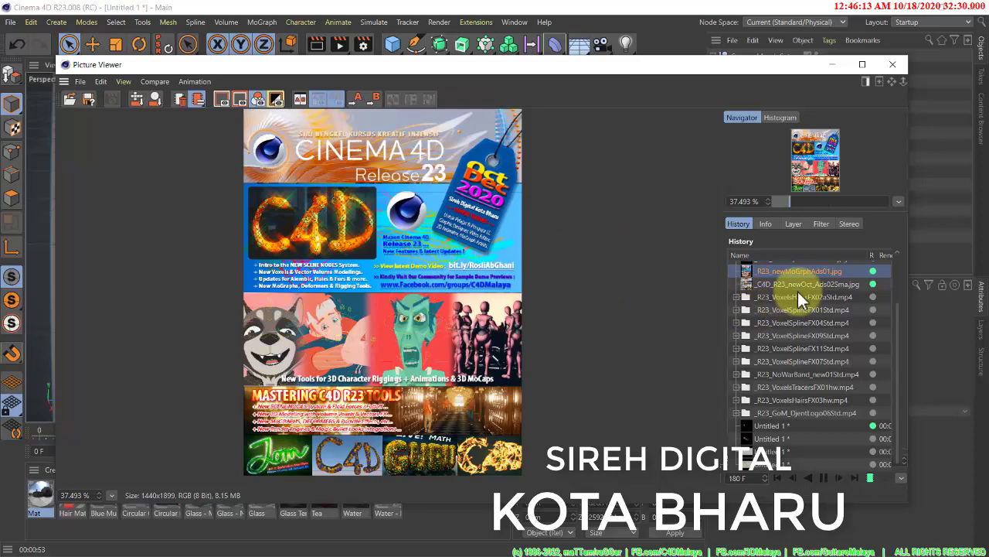
{"action": "scroll", "coordinate": [797, 289], "scroll_direction": "up", "scroll_amount": 2}
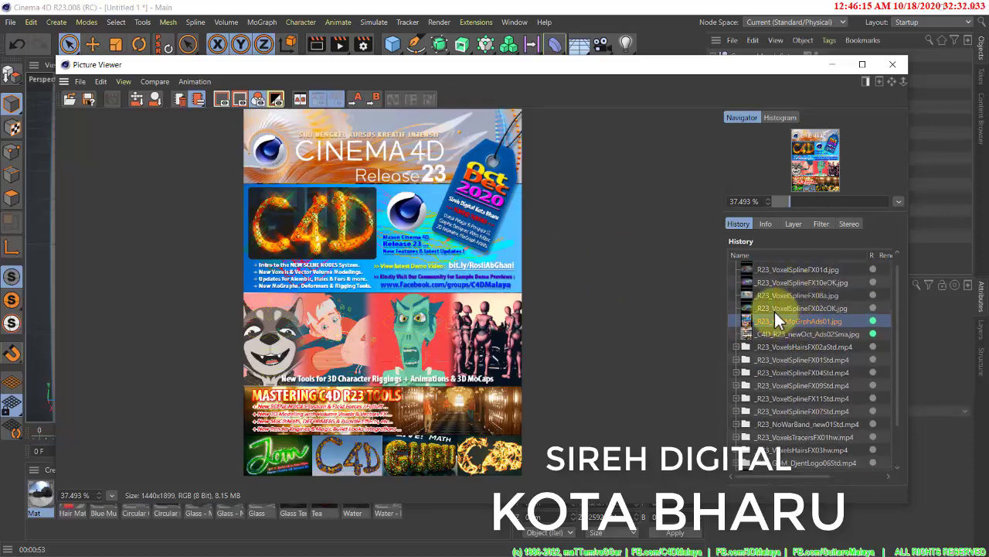
- View the still R23_VoxelSplineFX02cOK.jpg again, and replay the animations from _R23_VoxelsHairsFX02aStd.mp4 through _R23_VoxelSplineFX09Std.mp4 in the history
{"action": "left_click", "coordinate": [775, 312]}
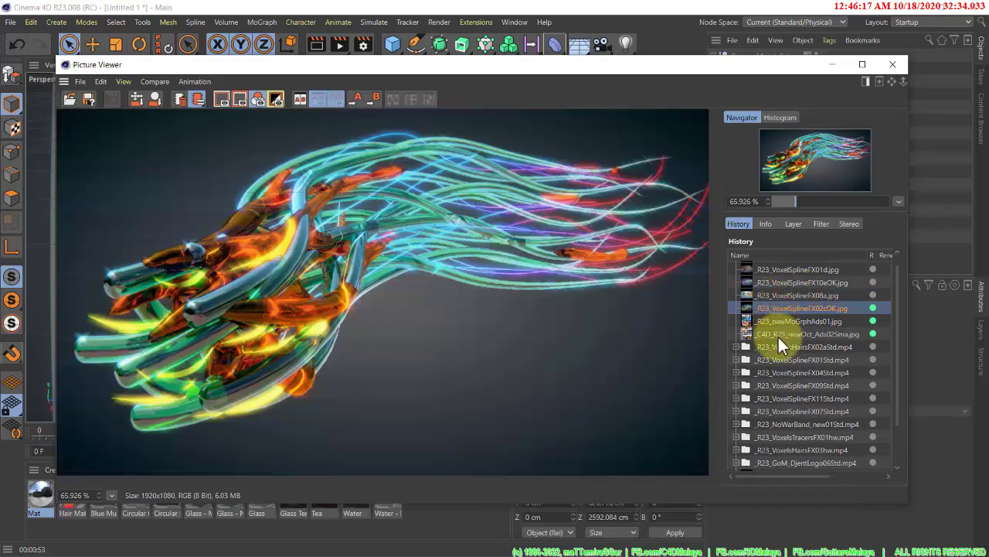
{"action": "left_click", "coordinate": [780, 348]}
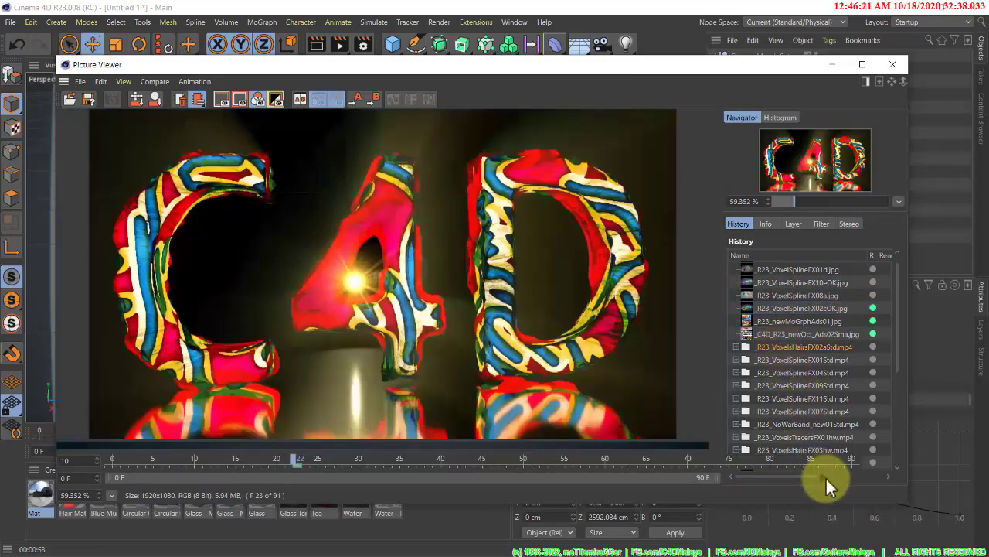
{"action": "left_click", "coordinate": [821, 477]}
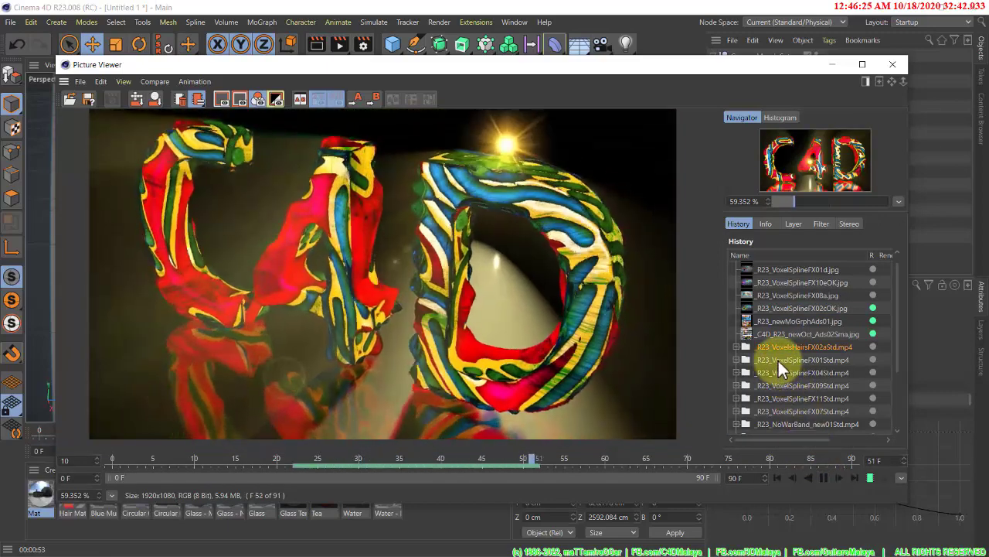
{"action": "left_click", "coordinate": [777, 358]}
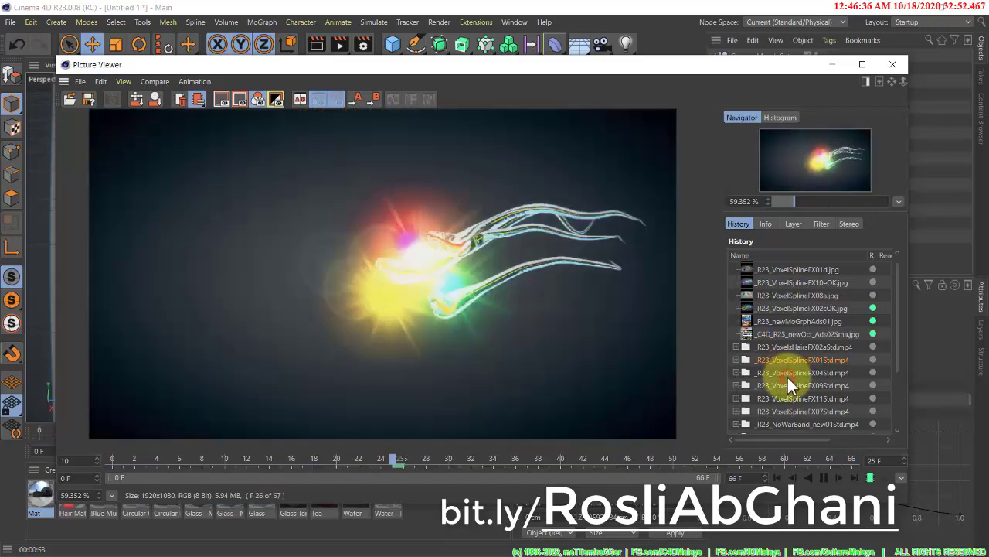
{"action": "left_click", "coordinate": [787, 373]}
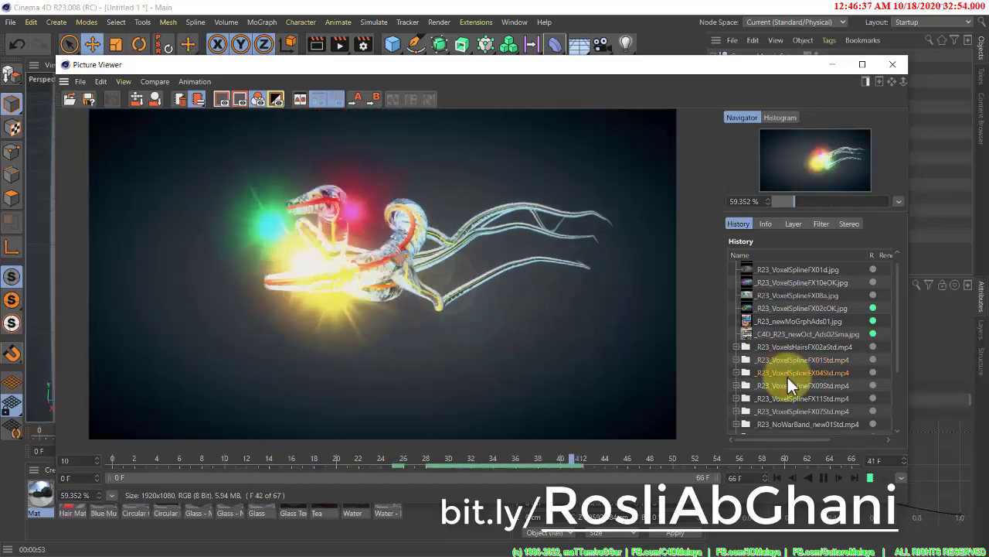
{"action": "left_click", "coordinate": [791, 385]}
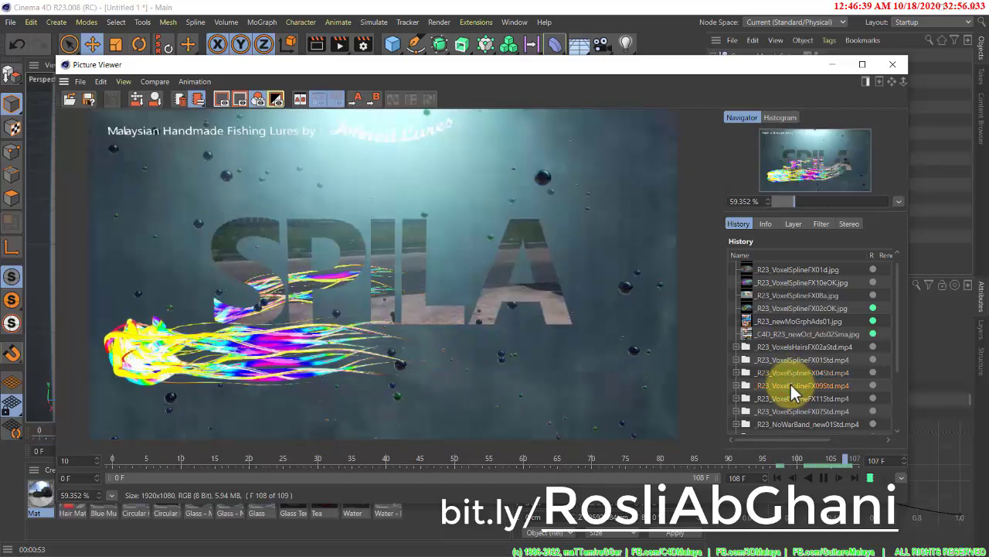
- Replay the animations further down the history one after another, from _R23_VoxelSplineFX11Std.mp4 through _R23_GoM_DjentLogo06Std.mp4
{"action": "scroll", "coordinate": [792, 385], "scroll_direction": "down", "scroll_amount": 2}
{"action": "scroll", "coordinate": [793, 393], "scroll_direction": "down", "scroll_amount": 1}
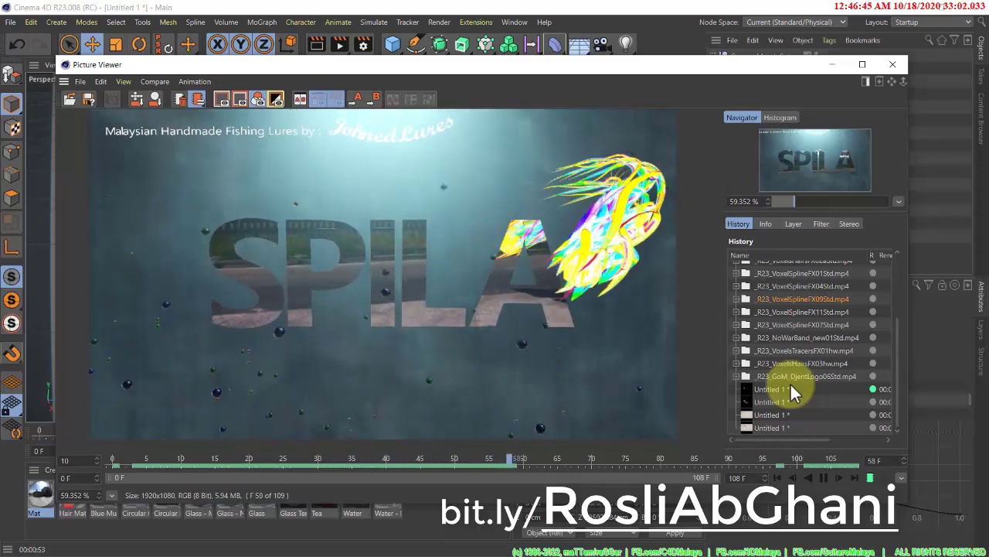
{"action": "left_click", "coordinate": [791, 313]}
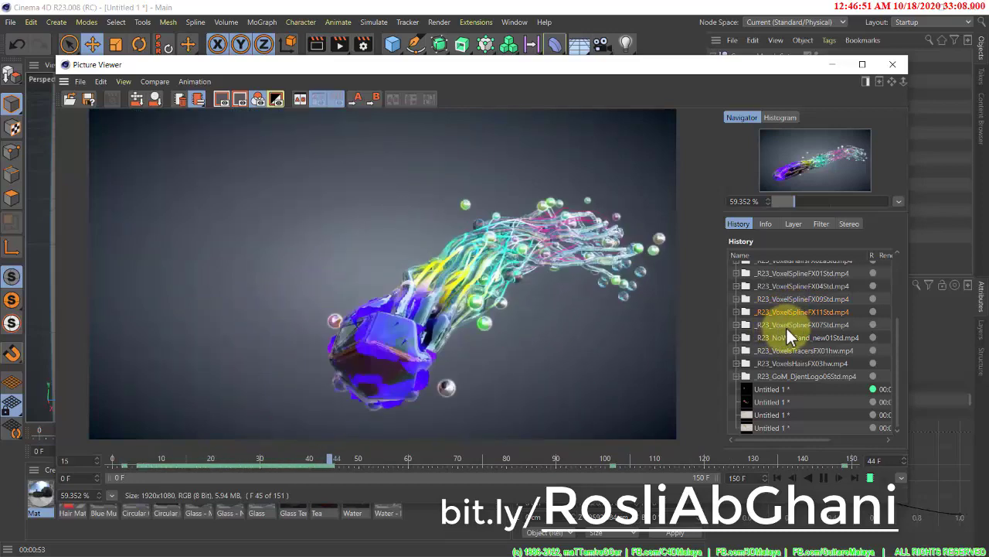
{"action": "left_click", "coordinate": [788, 325]}
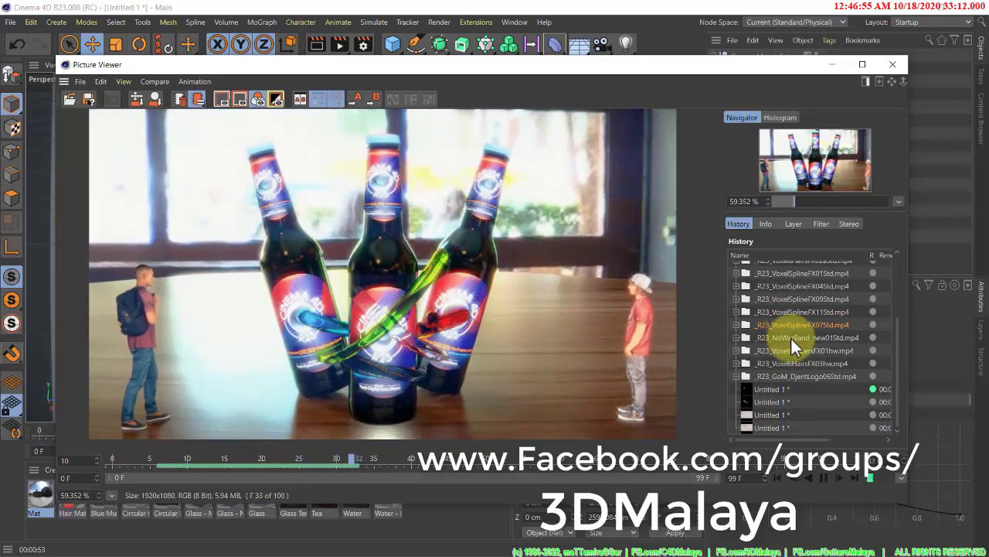
{"action": "left_click", "coordinate": [791, 337]}
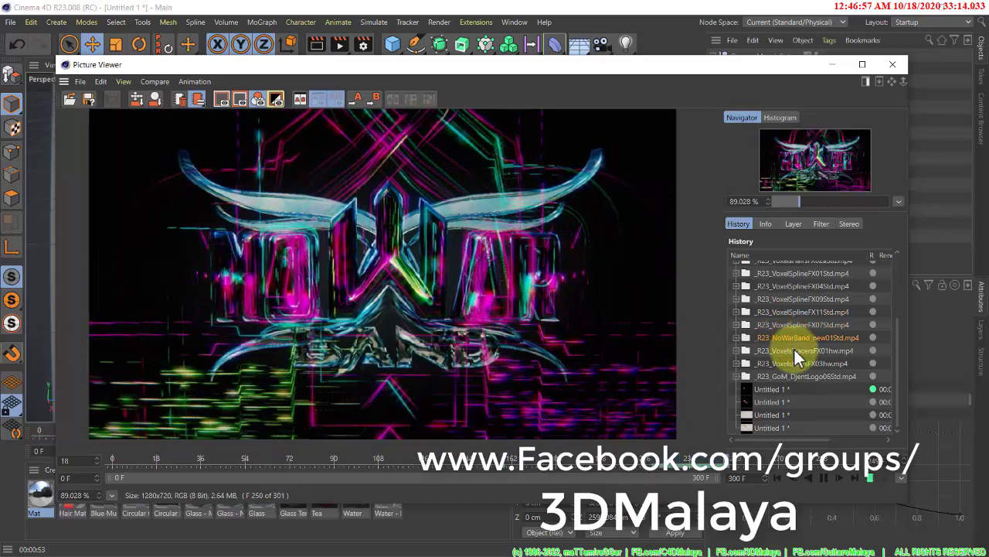
{"action": "left_click", "coordinate": [795, 350]}
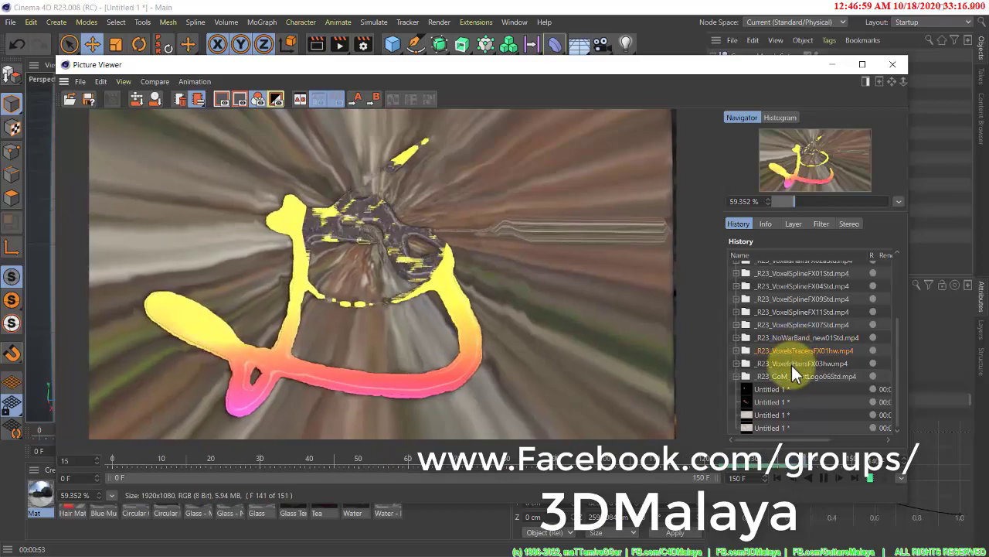
{"action": "left_click", "coordinate": [792, 363]}
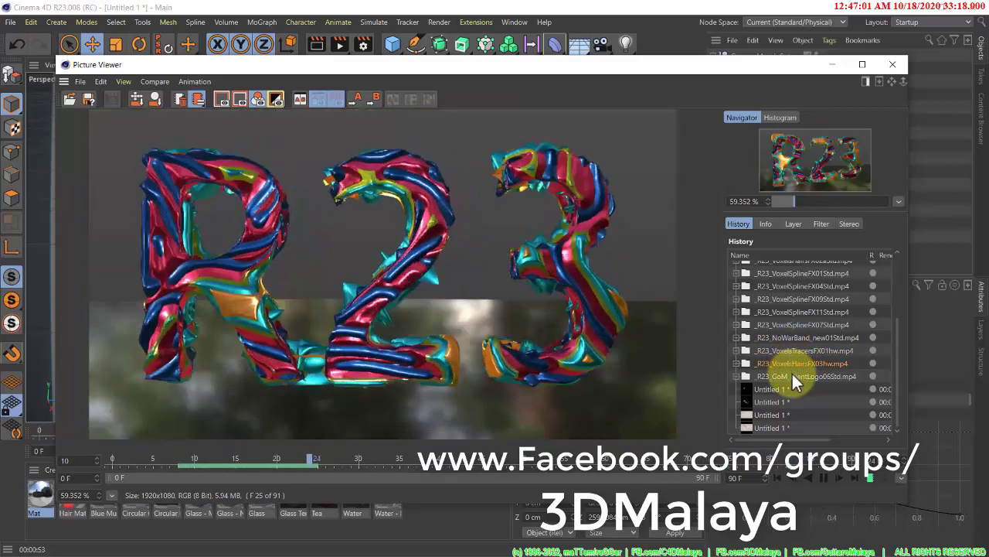
{"action": "left_click", "coordinate": [801, 376]}
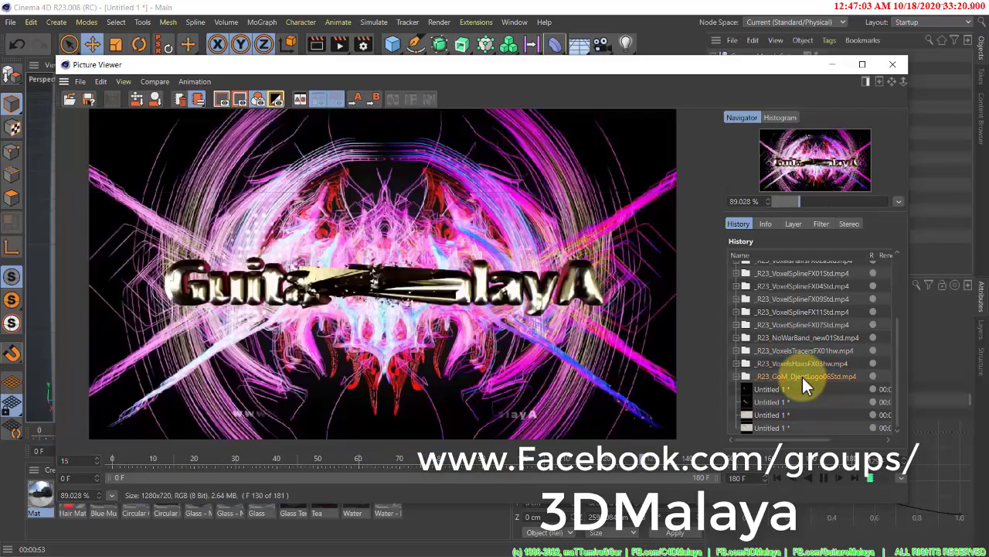